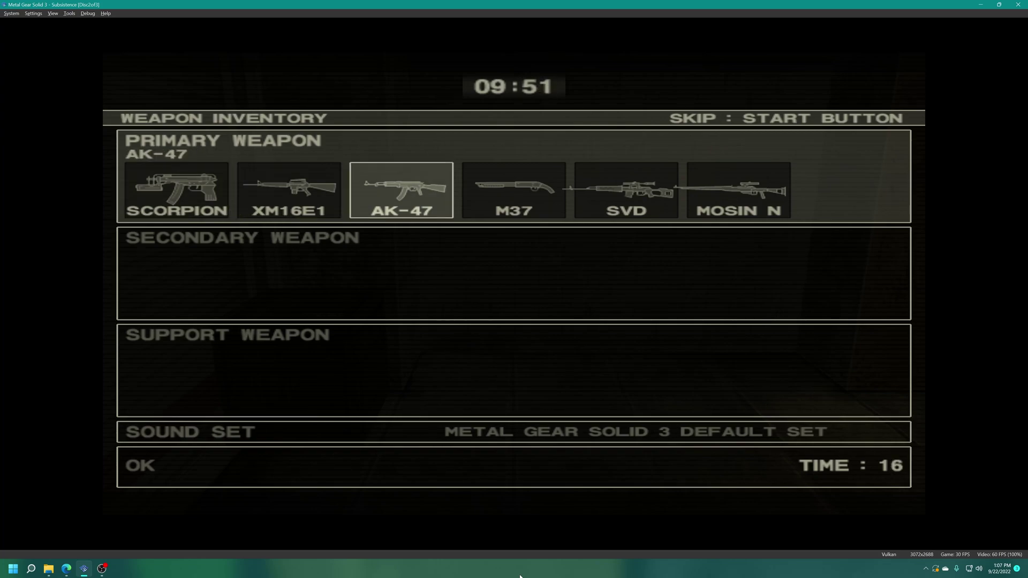
Choose the XM16E1 as the primary weapon in the weapon inventory.
{"action": "key", "text": "Right"}
{"action": "key", "text": "Left"}
{"action": "key", "text": "Left"}
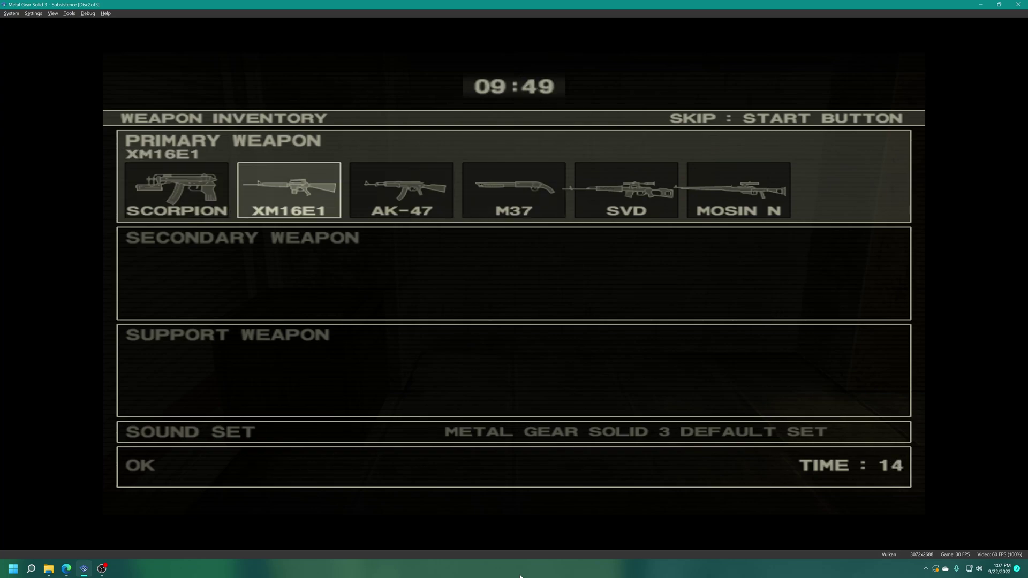
{"action": "key", "text": "Down"}
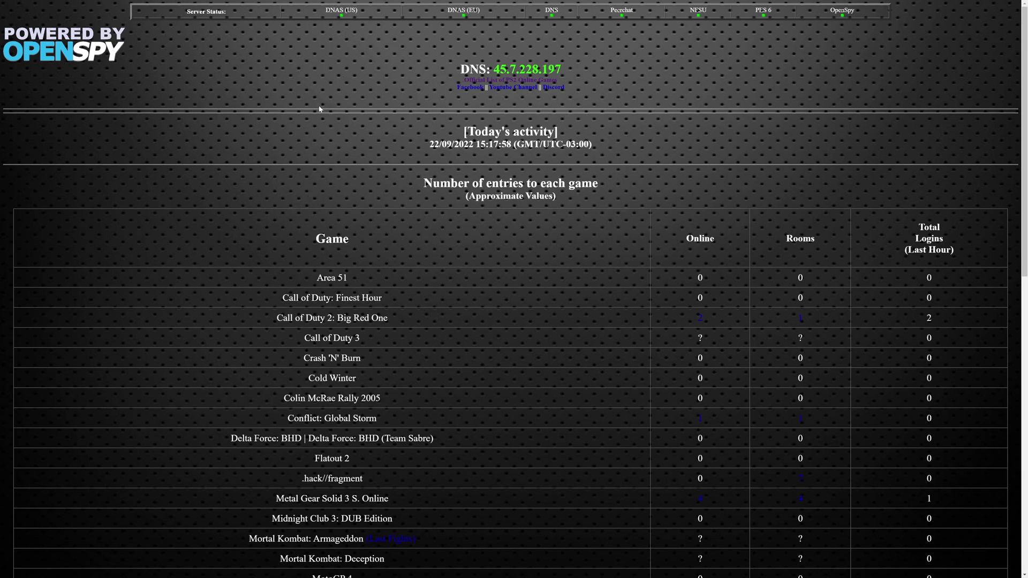
Look through the supported games on the PlayStation 2 Online status page and highlight the Star Wars: Battlefront II entry.
{"action": "scroll", "coordinate": [248, 225], "scroll_direction": "down", "scroll_amount": 10}
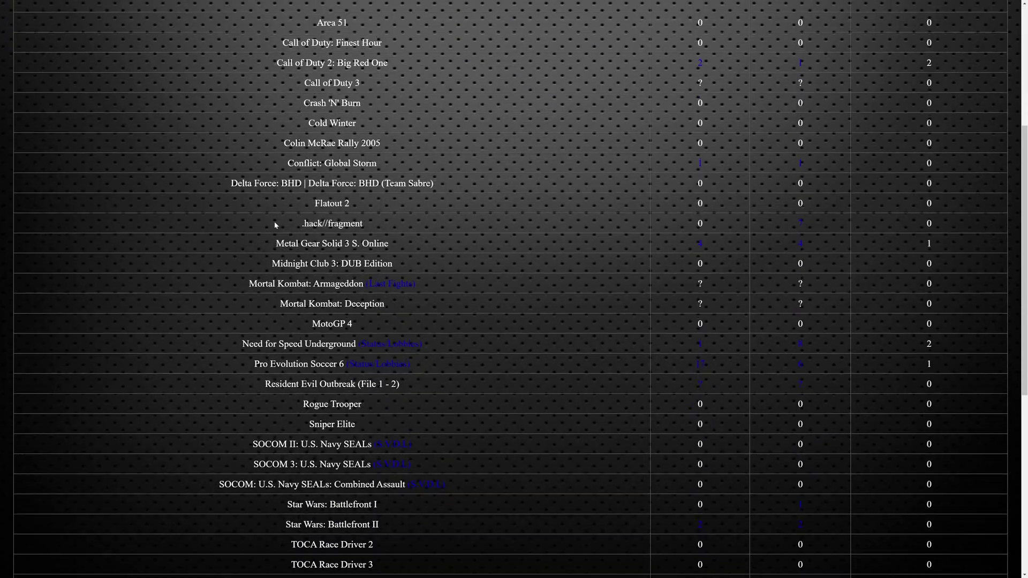
{"action": "scroll", "coordinate": [287, 368], "scroll_direction": "up", "scroll_amount": 10}
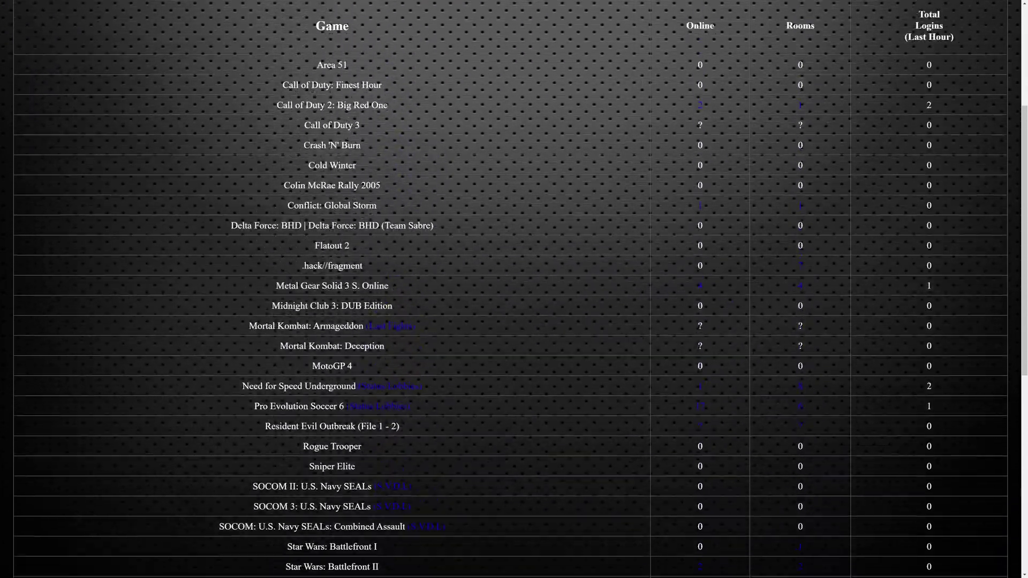
{"action": "scroll", "coordinate": [560, 202], "scroll_direction": "down", "scroll_amount": 10}
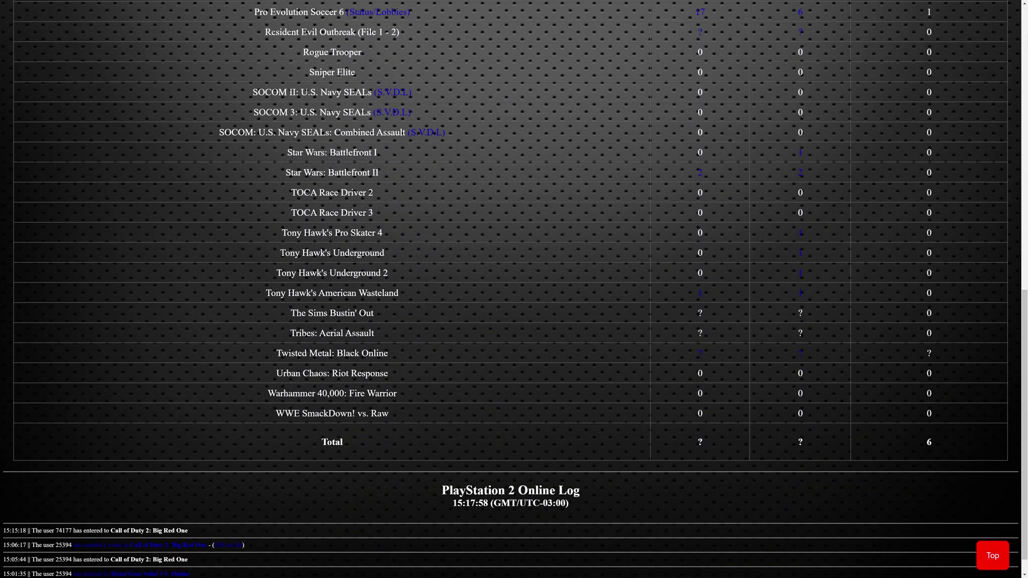
{"action": "left_click_drag", "start_coordinate": [286, 173], "coordinate": [385, 173]}
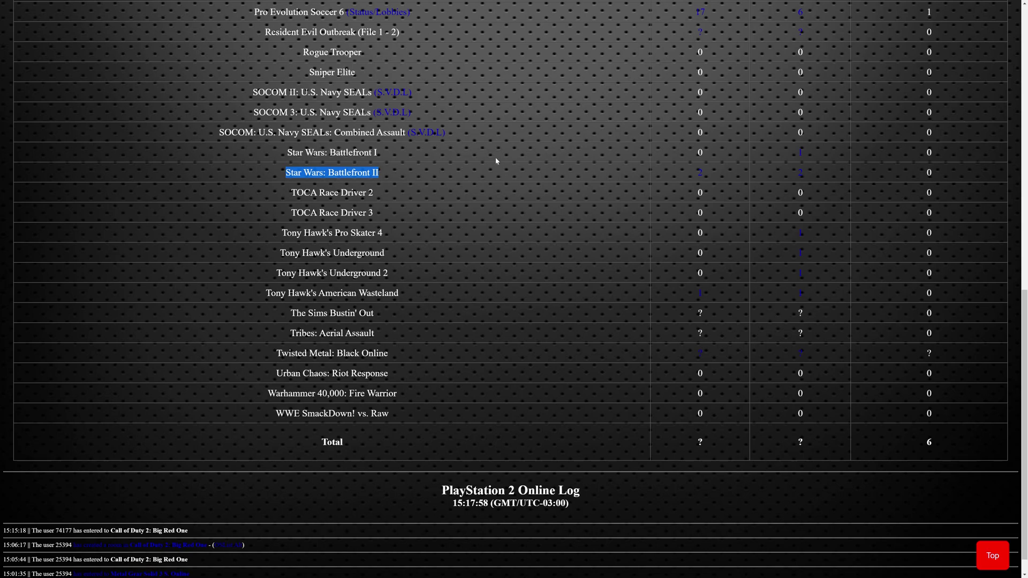
{"action": "scroll", "coordinate": [512, 269], "scroll_direction": "up", "scroll_amount": 5}
Switch to PCSX2 and enable Ethernet in its Network & HDD settings, using Ethernet 2 as the device.
{"action": "key", "text": "alt+Tab"}
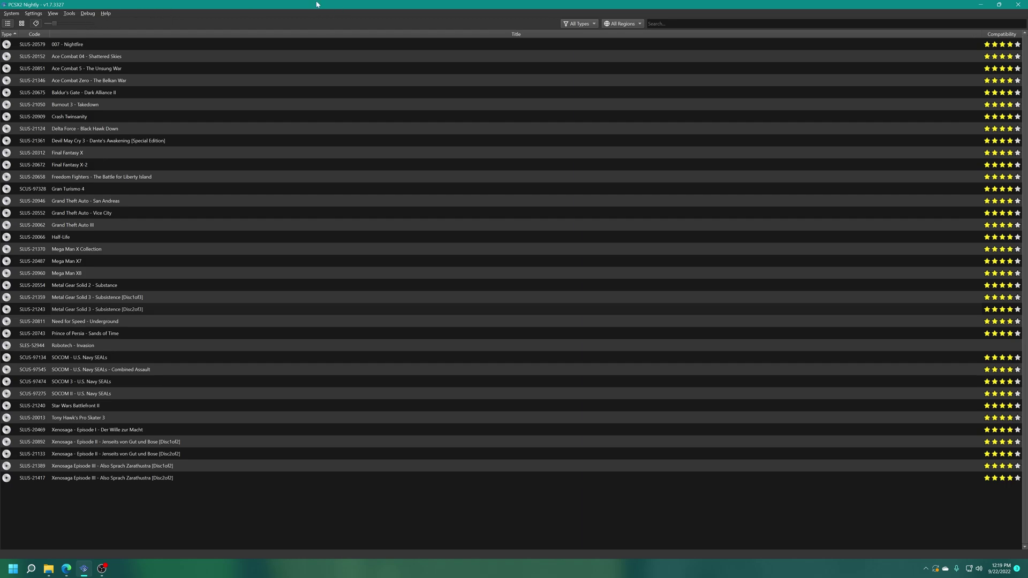
{"action": "left_click", "coordinate": [38, 16]}
{"action": "left_click", "coordinate": [65, 103]}
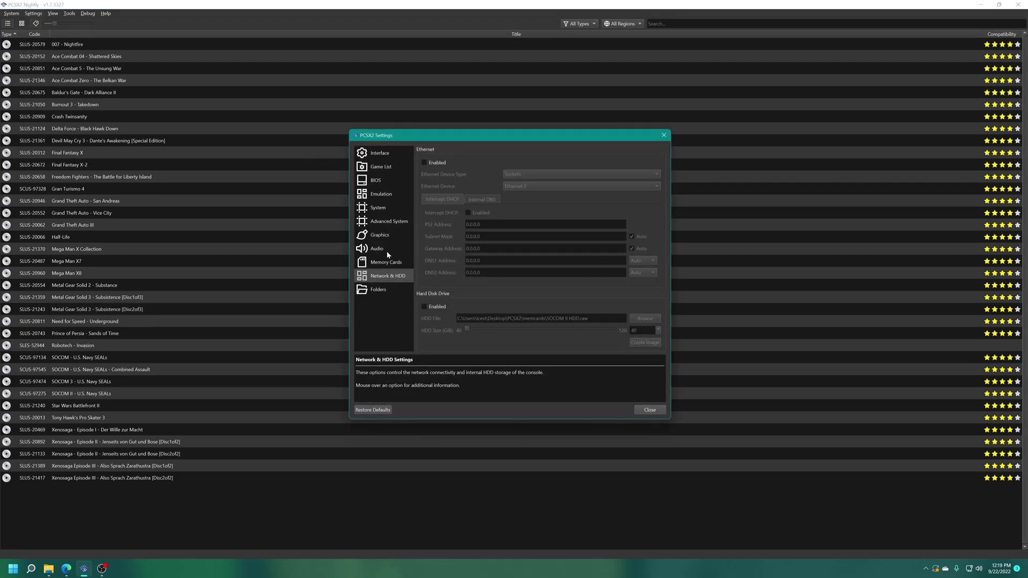
{"action": "left_click", "coordinate": [425, 163]}
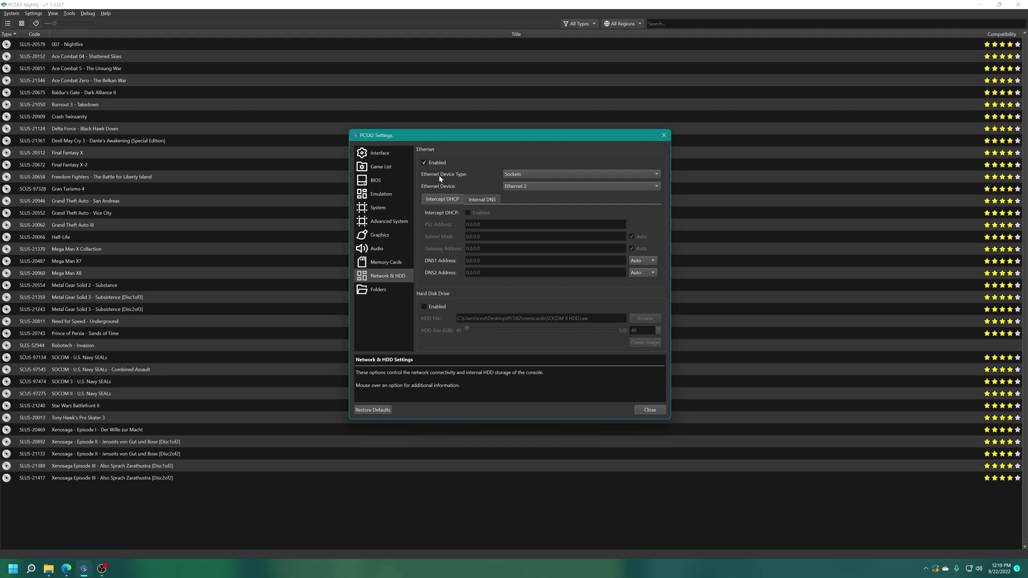
{"action": "left_click", "coordinate": [527, 187]}
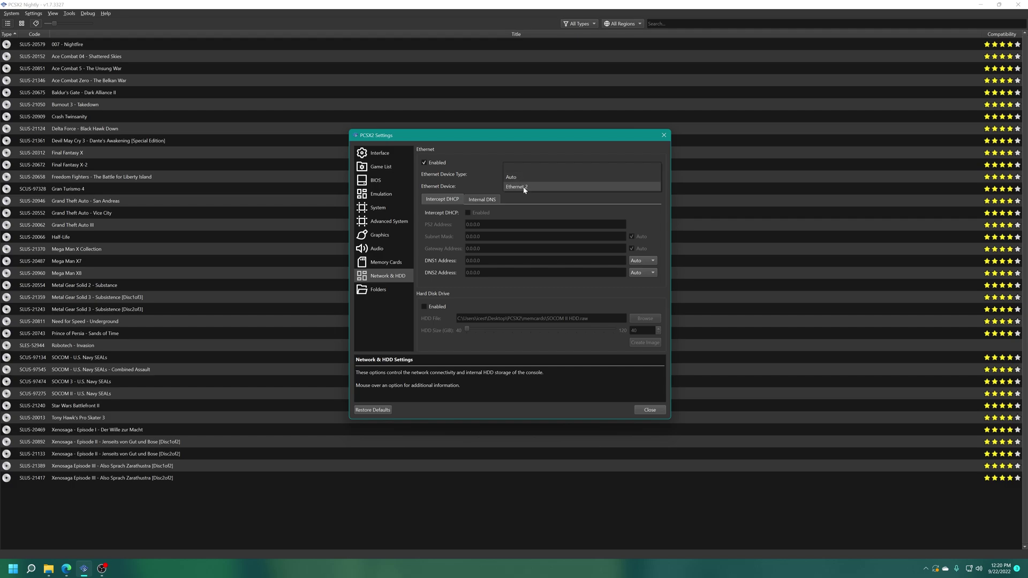
{"action": "left_click", "coordinate": [533, 187]}
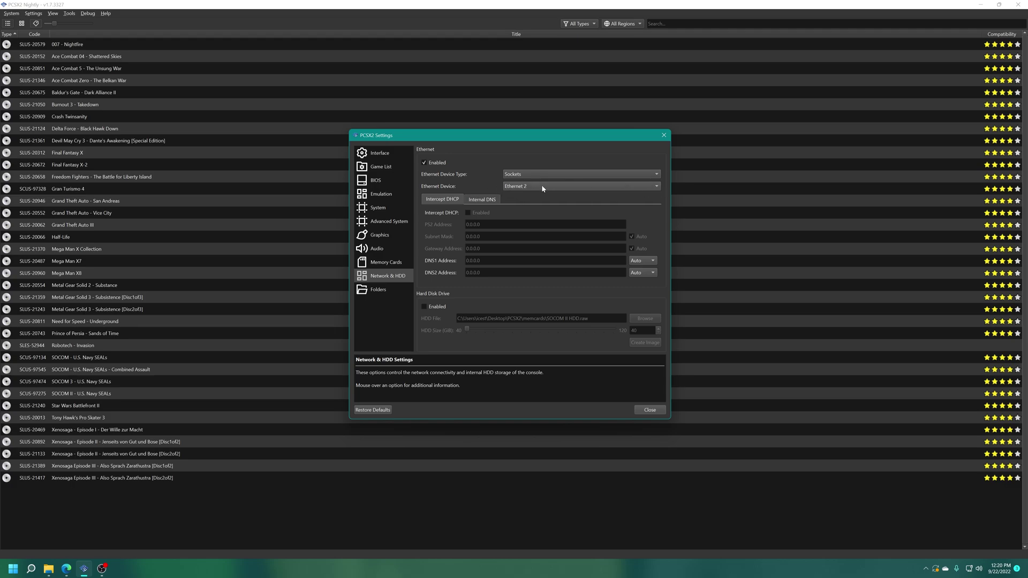
{"action": "left_click", "coordinate": [653, 412]}
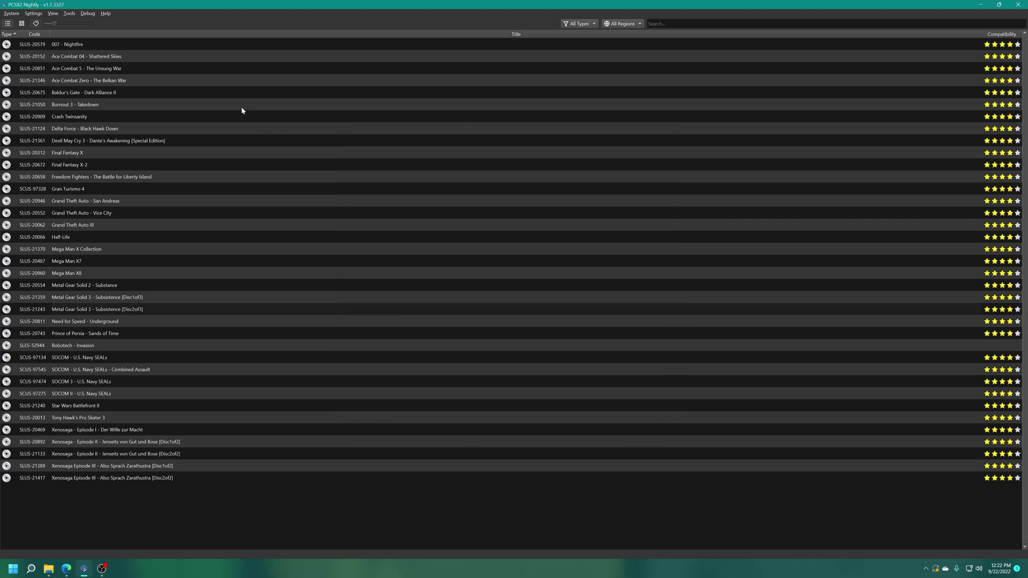
Launch Star Wars Battlefront II and enter Internet multiplayer as far as the network configuration selection.
{"action": "double_click", "coordinate": [87, 407]}
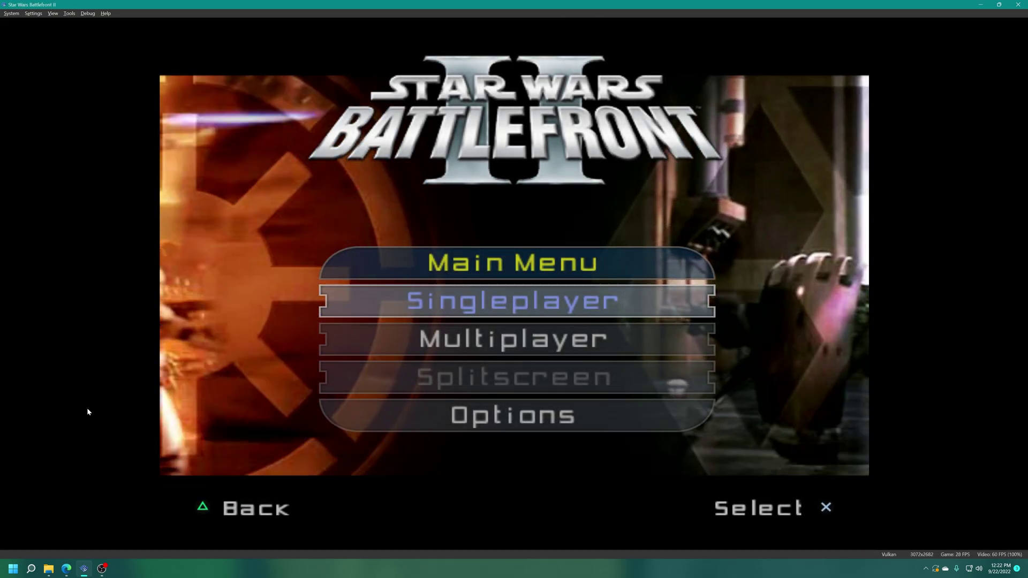
{"action": "key", "text": "Down"}
{"action": "key", "text": "Return"}
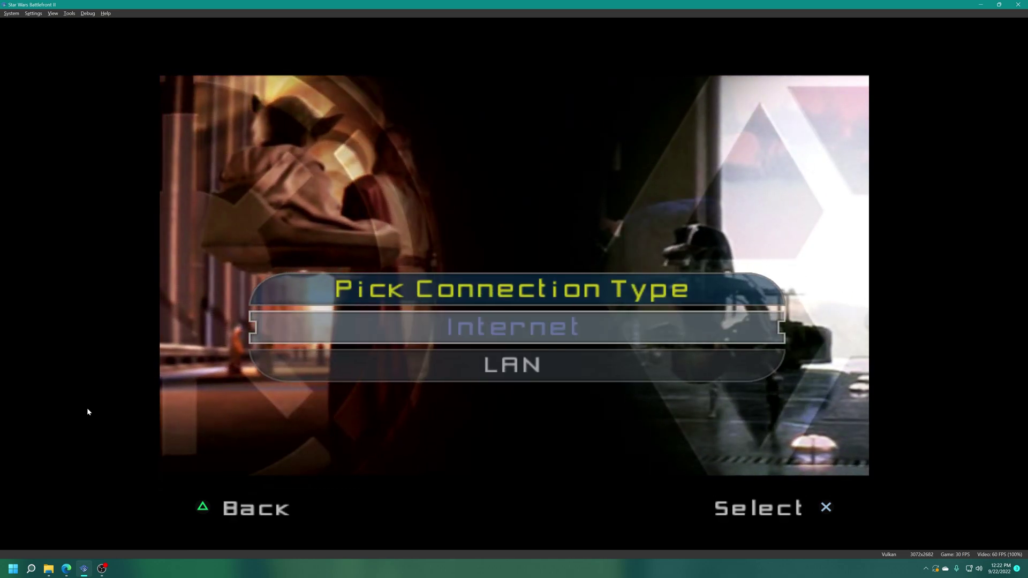
{"action": "key", "text": "Return"}
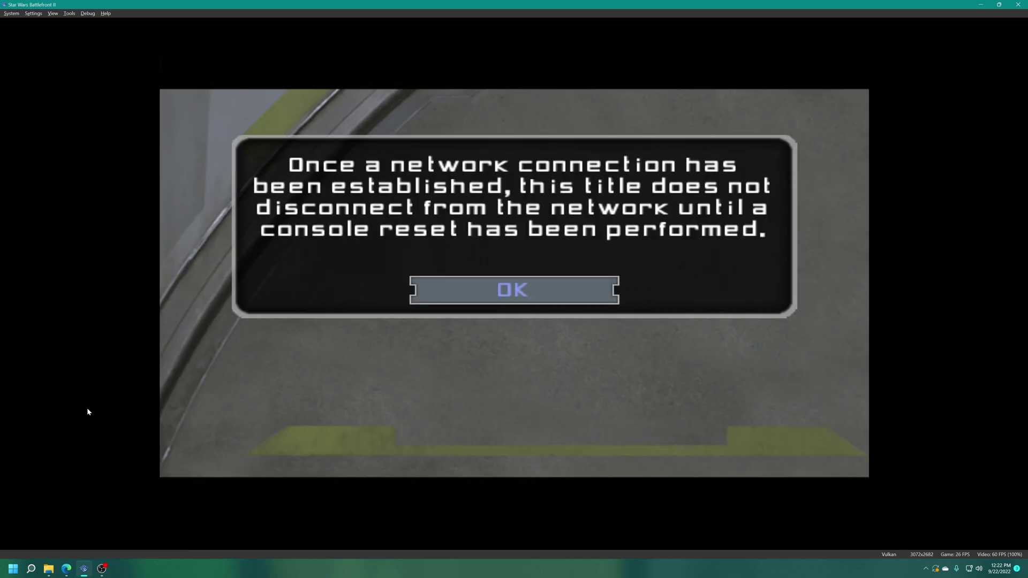
{"action": "key", "text": "Return"}
{"action": "key", "text": "Return"}
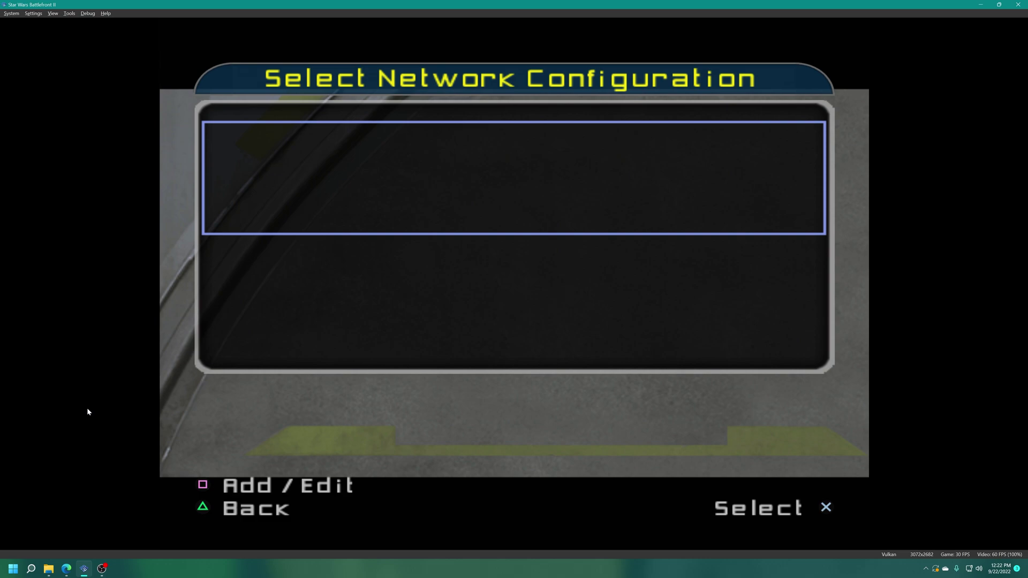
Start adding a network setting on MEMORY CARD Slot 1, deleting the corrupted Network Configuration file stored there.
{"action": "key", "text": "Return"}
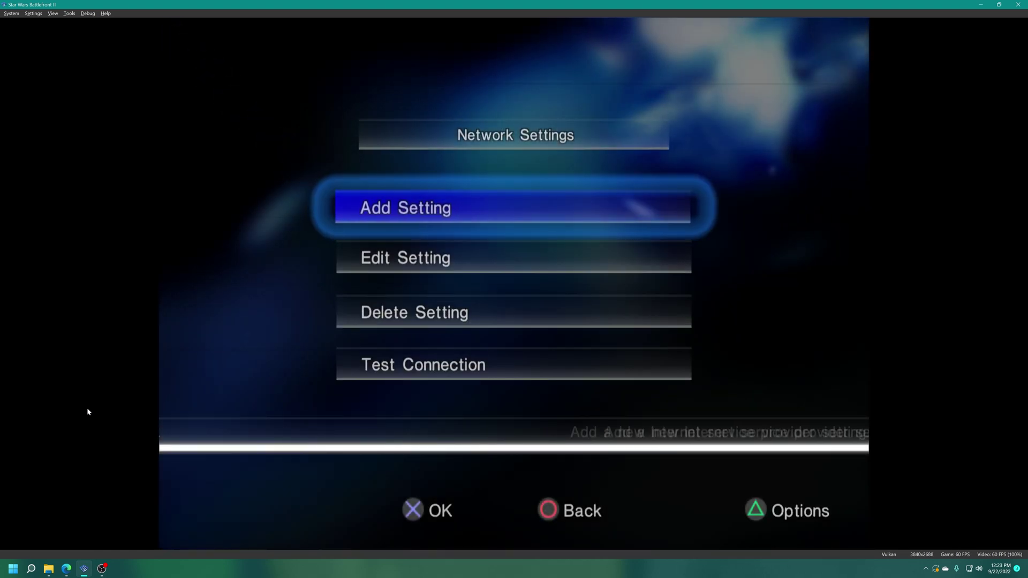
{"action": "key", "text": "Return"}
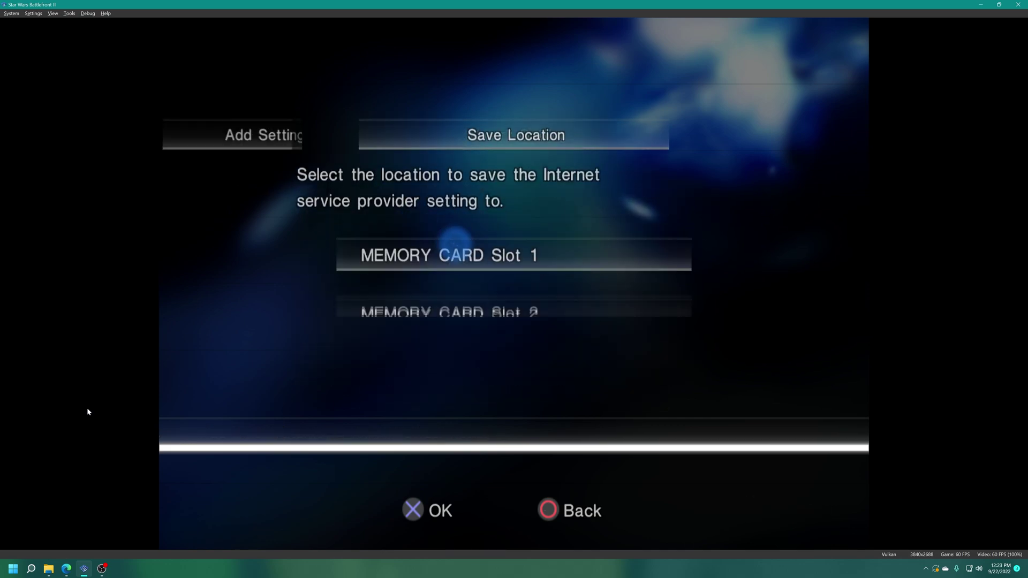
{"action": "key", "text": "Return"}
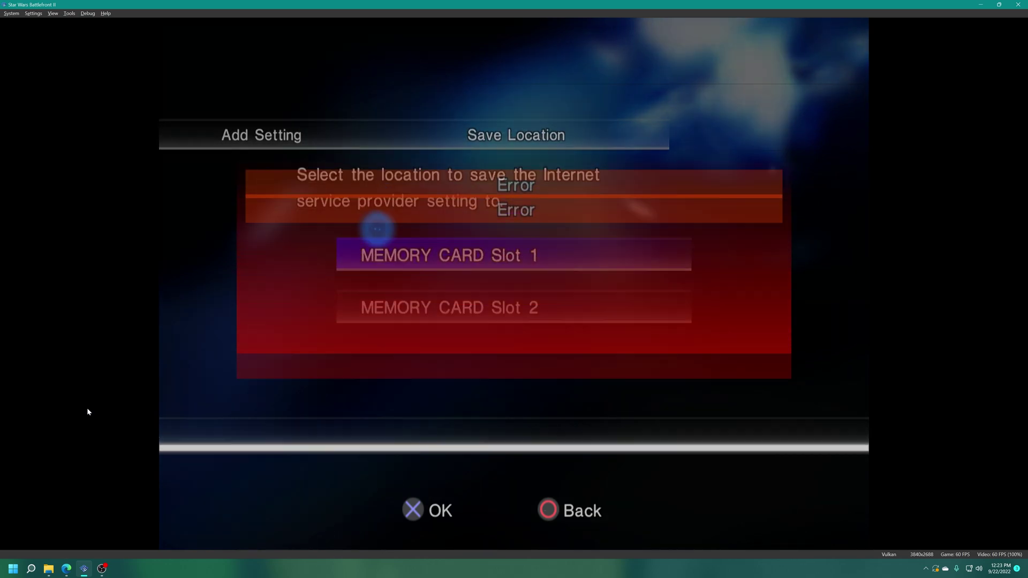
{"action": "key", "text": "Left"}
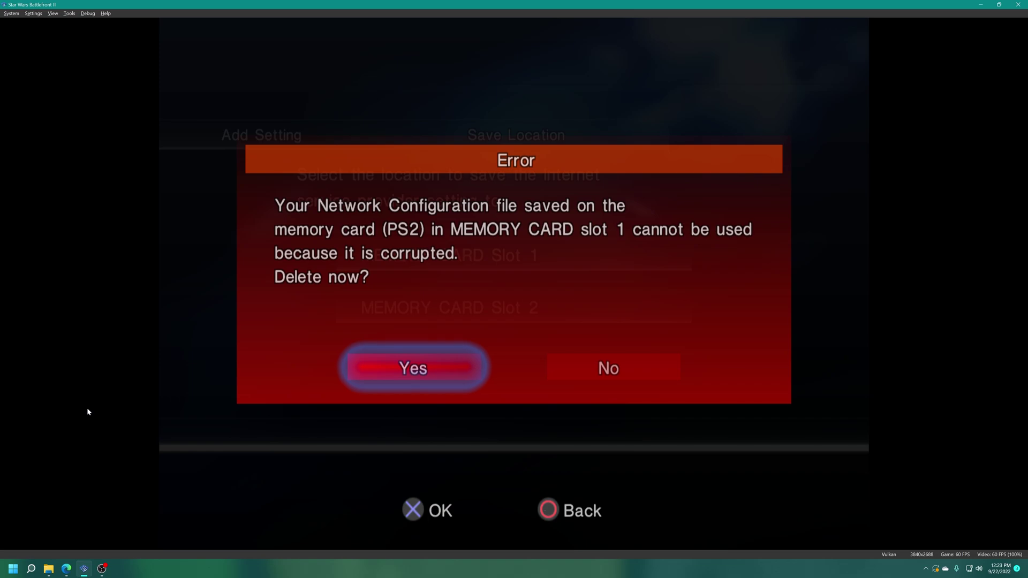
{"action": "key", "text": "Return"}
{"action": "key", "text": "Left"}
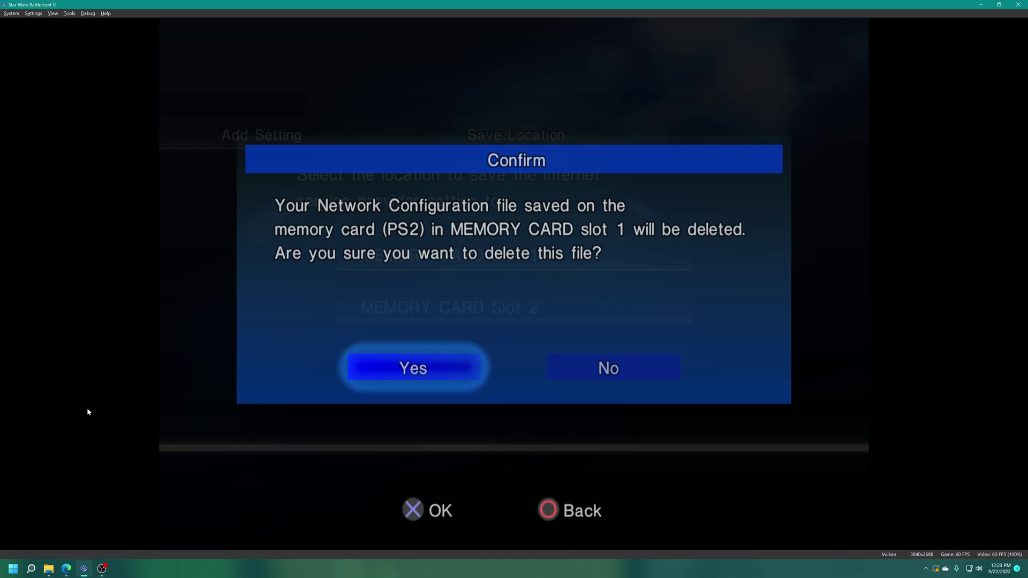
{"action": "key", "text": "k"}
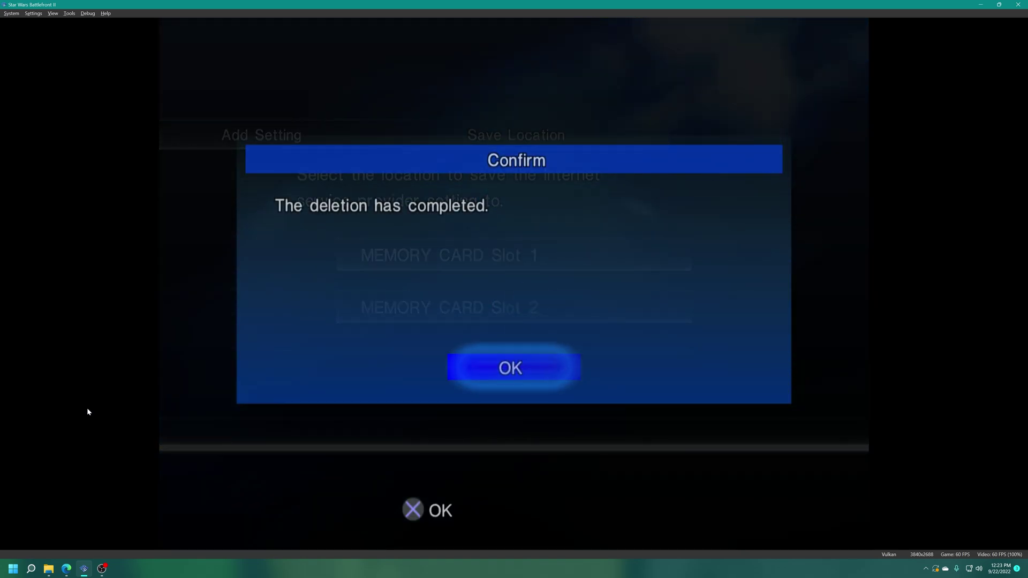
{"action": "key", "text": "k"}
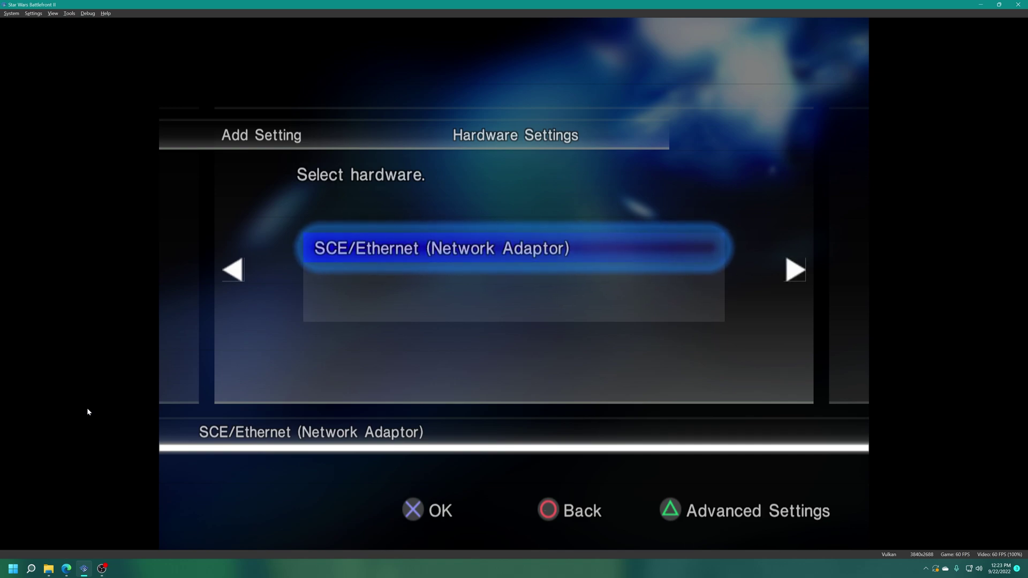
Configure the connection with SCE/Ethernet (Network Adaptor) hardware, PPPoE Not Required, IP address Auto and DNS server address Manual.
{"action": "key", "text": "k"}
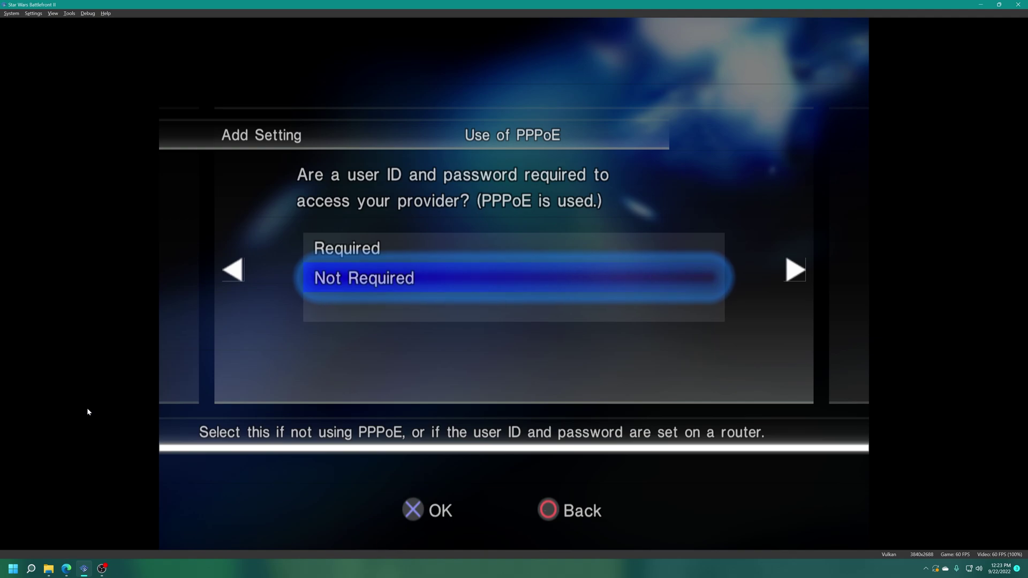
{"action": "key", "text": "k"}
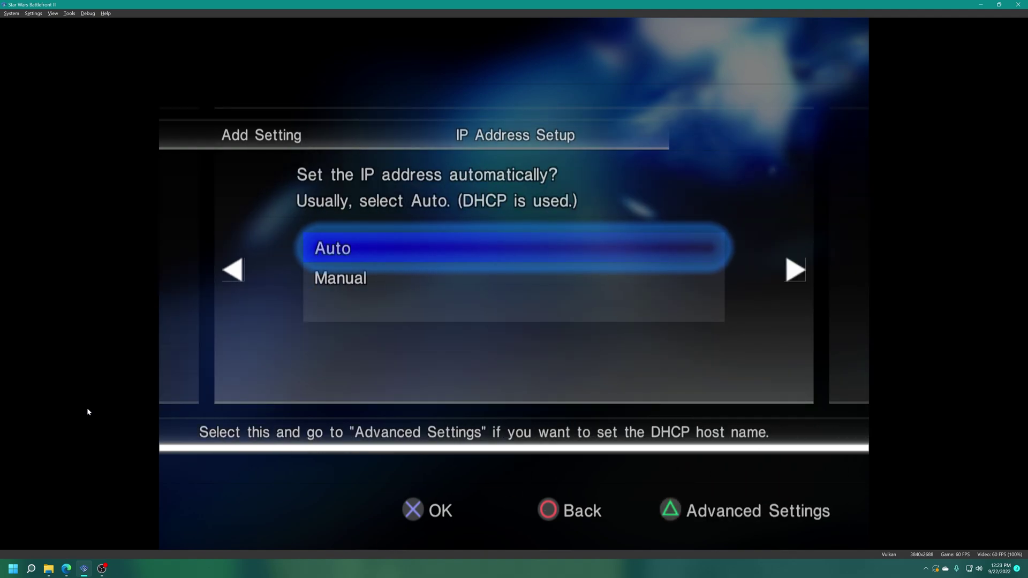
{"action": "key", "text": "k"}
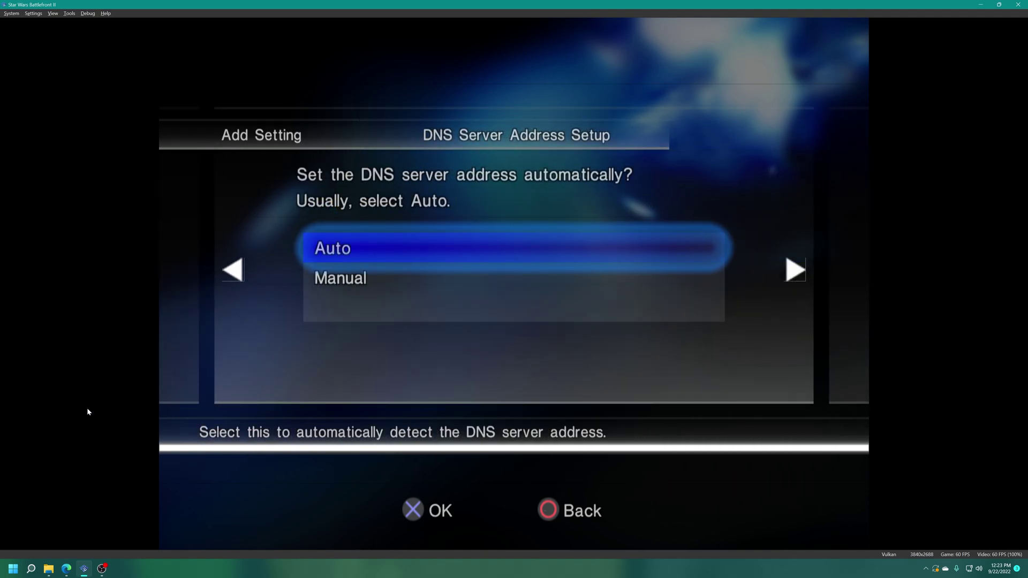
{"action": "key", "text": "Down"}
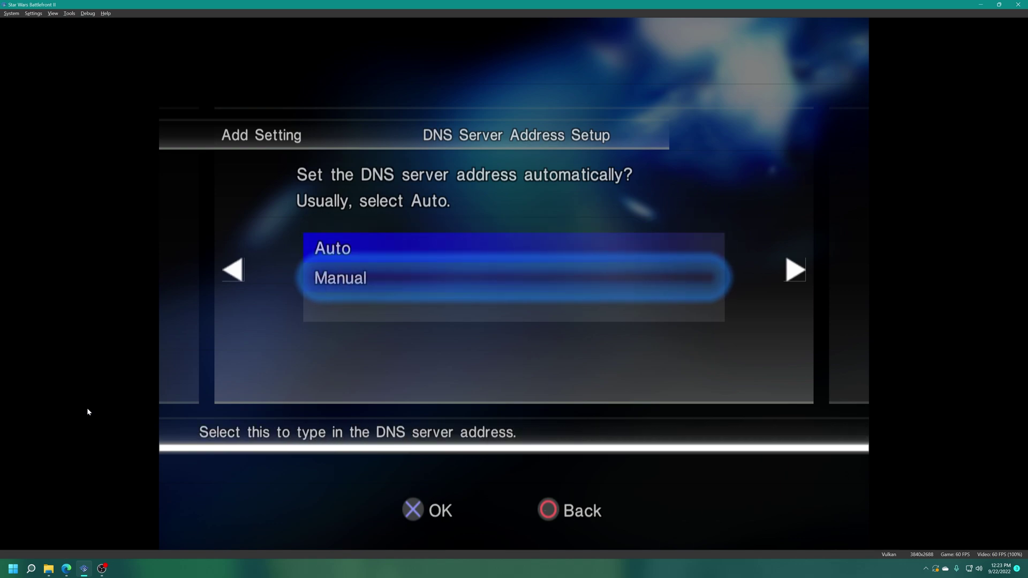
{"action": "key", "text": "k"}
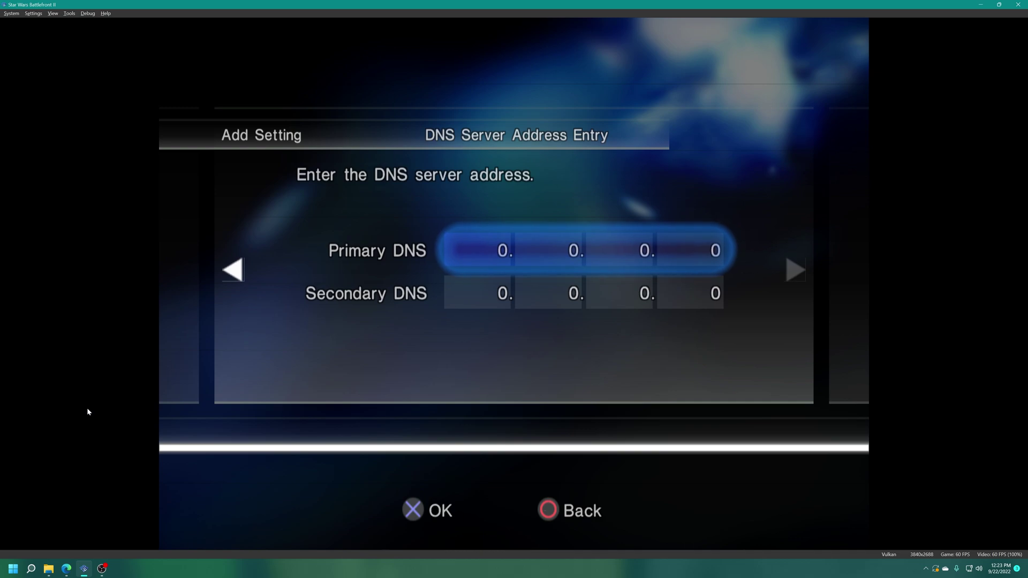
Open the Primary DNS address for editing and check the DNS address on the PlayStation 2 Online page in the browser.
{"action": "key", "text": "k"}
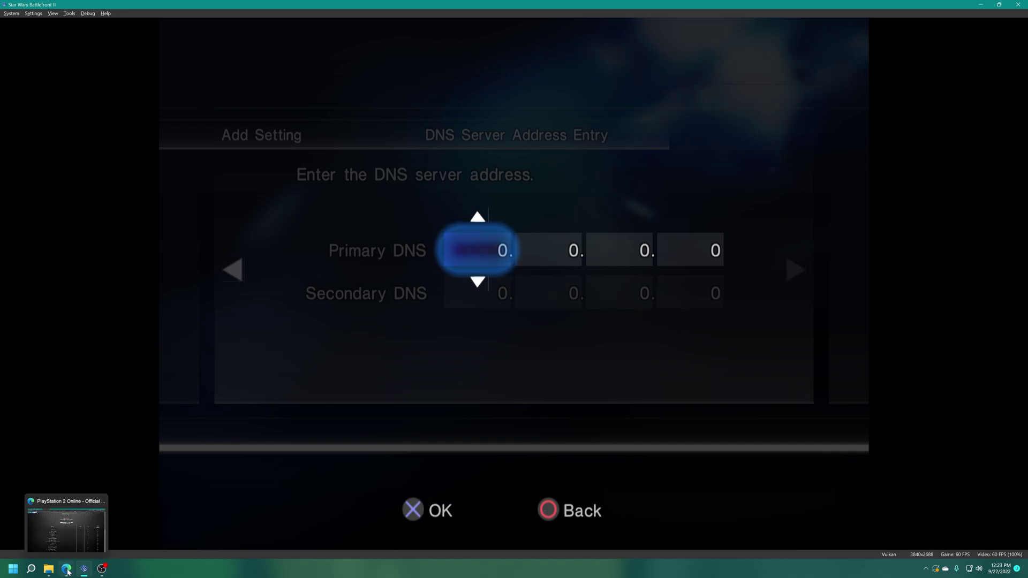
{"action": "left_click", "coordinate": [66, 524]}
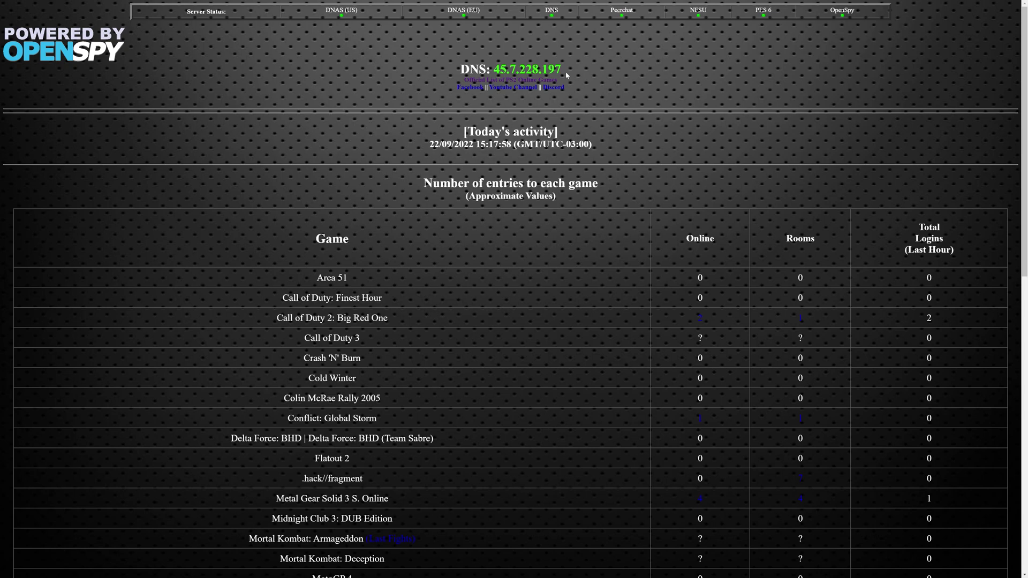
{"action": "left_click_drag", "start_coordinate": [567, 75], "coordinate": [493, 72]}
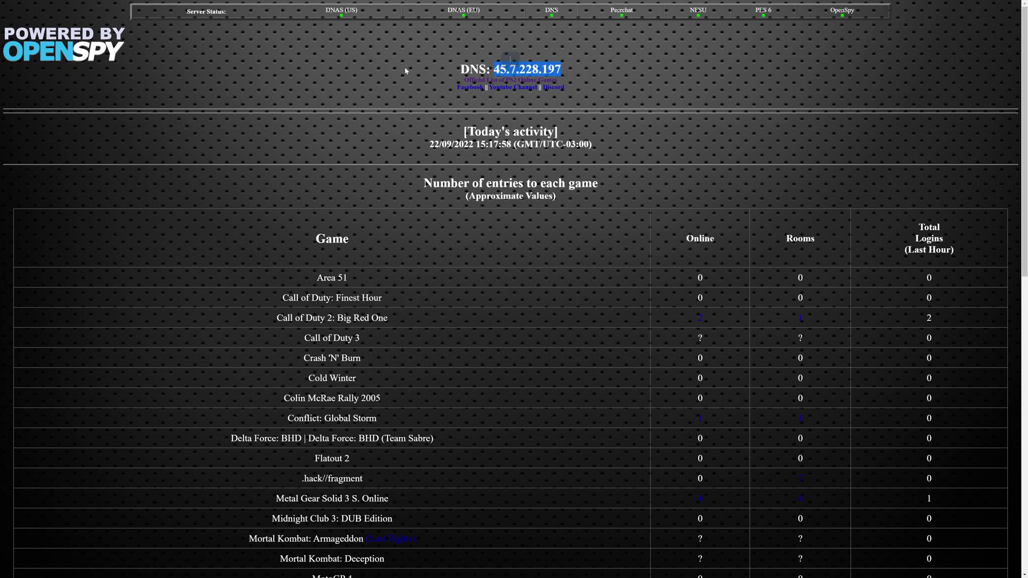
{"action": "key", "text": "alt+Tab"}
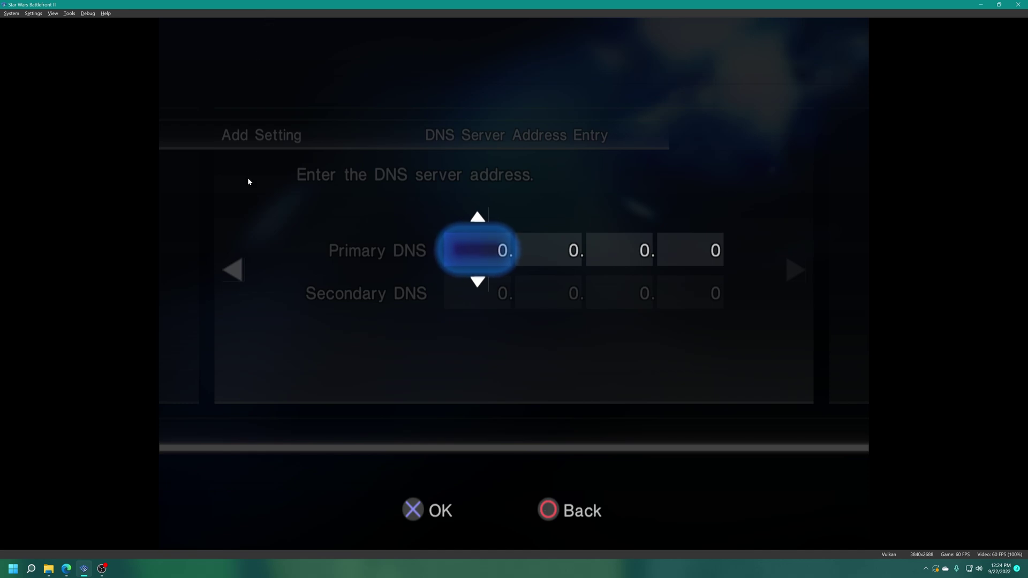
Set the first two numbers of the Primary DNS address to 45 and 7.
{"action": "key", "text": "Up"}
{"action": "key", "text": "Up"}
{"action": "key", "text": "Up"}
{"action": "key", "text": "Up"}
{"action": "key", "text": "Right"}
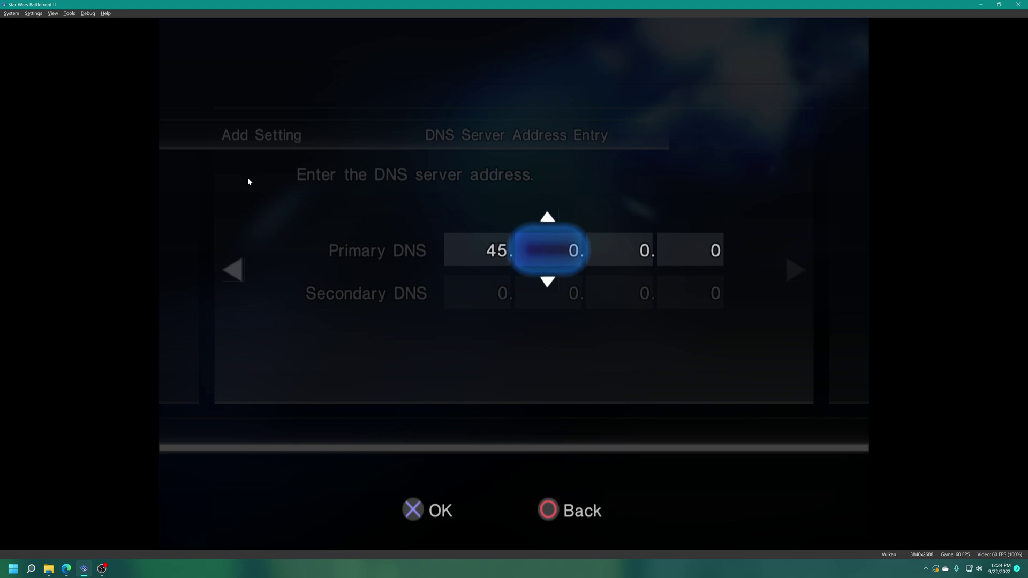
{"action": "key", "text": "Up"}
{"action": "key", "text": "Up"}
{"action": "key", "text": "Up"}
{"action": "key", "text": "Up"}
{"action": "key", "text": "Up"}
{"action": "key", "text": "Up"}
{"action": "key", "text": "Up"}
{"action": "key", "text": "Right"}
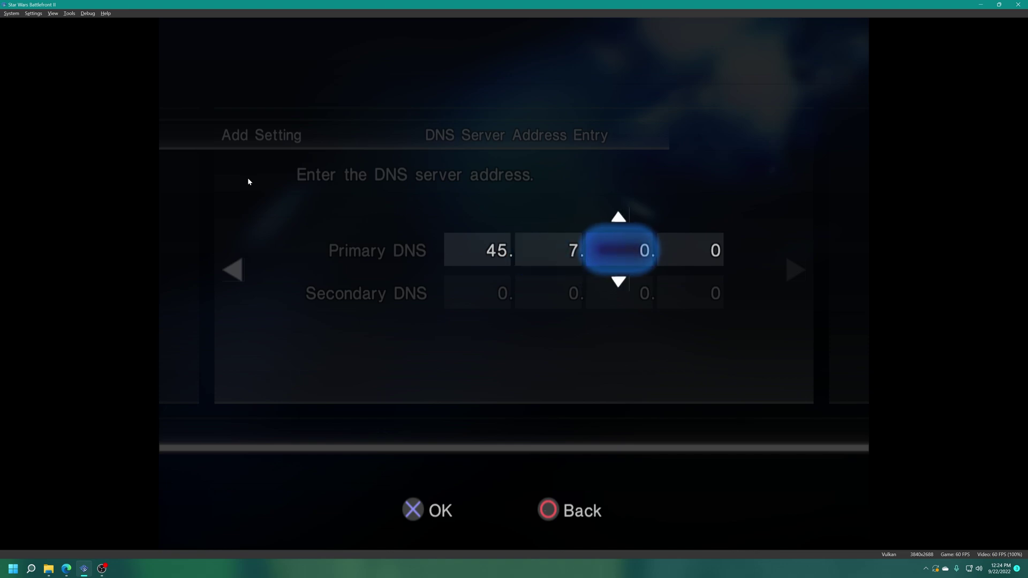
Set the third number of the Primary DNS address to 228.
{"action": "key", "text": "Up"}
{"action": "key", "text": "Down"}
{"action": "key", "text": "Down"}
{"action": "key", "text": "Down"}
{"action": "key", "text": "Down"}
{"action": "key", "text": "Down"}
{"action": "key", "text": "Down"}
{"action": "key", "text": "Down"}
{"action": "key", "text": "Down"}
{"action": "key", "text": "Down"}
{"action": "key", "text": "Down"}
{"action": "key", "text": "Down"}
{"action": "key", "text": "Down"}
{"action": "key", "text": "Down"}
{"action": "key", "text": "Down"}
{"action": "key", "text": "Down"}
{"action": "key", "text": "Up"}
{"action": "key", "text": "Up"}
{"action": "key", "text": "Up"}
{"action": "key", "text": "Up"}
{"action": "key", "text": "Up"}
{"action": "key", "text": "Right"}
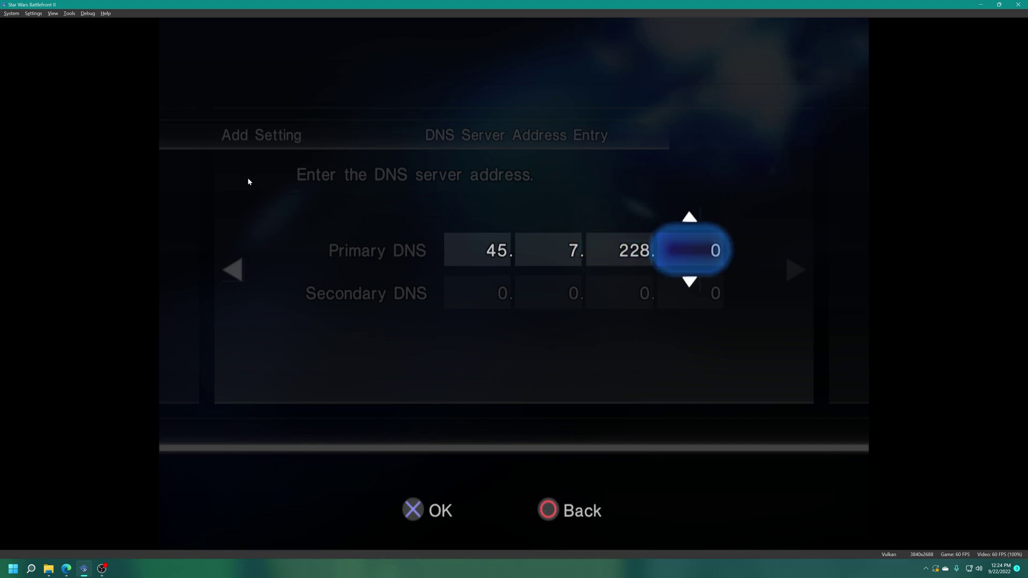
Set the fourth number of the Primary DNS address to 197 and confirm the address.
{"action": "key", "text": "Down"}
{"action": "key", "text": "Down"}
{"action": "key", "text": "Down"}
{"action": "key", "text": "Down"}
{"action": "key", "text": "Down"}
{"action": "key", "text": "Down"}
{"action": "key", "text": "Down"}
{"action": "key", "text": "Down"}
{"action": "key", "text": "Down"}
{"action": "key", "text": "Down"}
{"action": "key", "text": "Down"}
{"action": "key", "text": "Down"}
{"action": "key", "text": "Down"}
{"action": "key", "text": "Down"}
{"action": "key", "text": "Down"}
{"action": "key", "text": "Down"}
{"action": "key", "text": "Down"}
{"action": "key", "text": "Down"}
{"action": "key", "text": "Down"}
{"action": "key", "text": "Down"}
{"action": "key", "text": "Down"}
{"action": "key", "text": "k"}
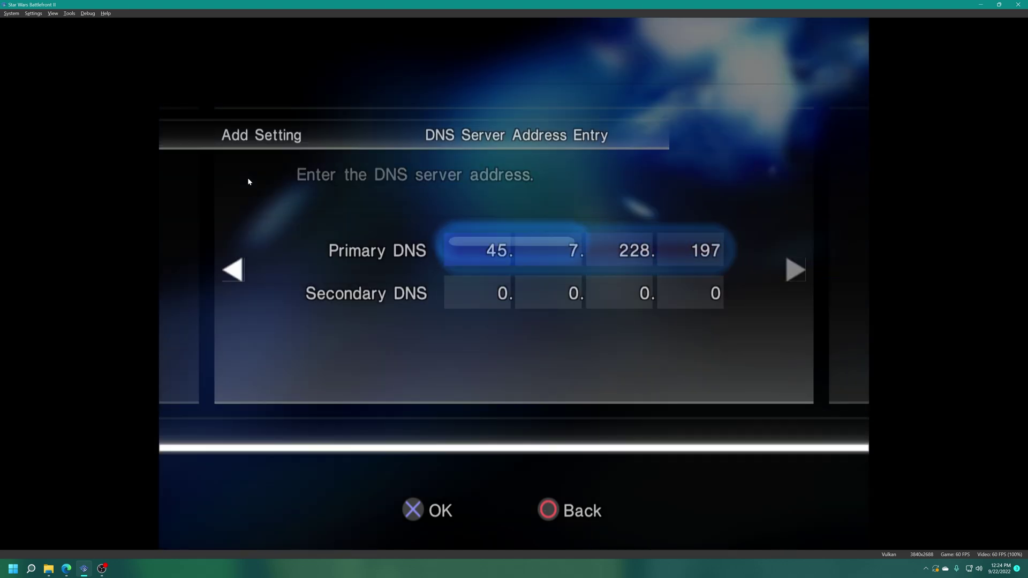
Accept the DNS server addresses, run the connection test and continue to naming the setting.
{"action": "key", "text": "k"}
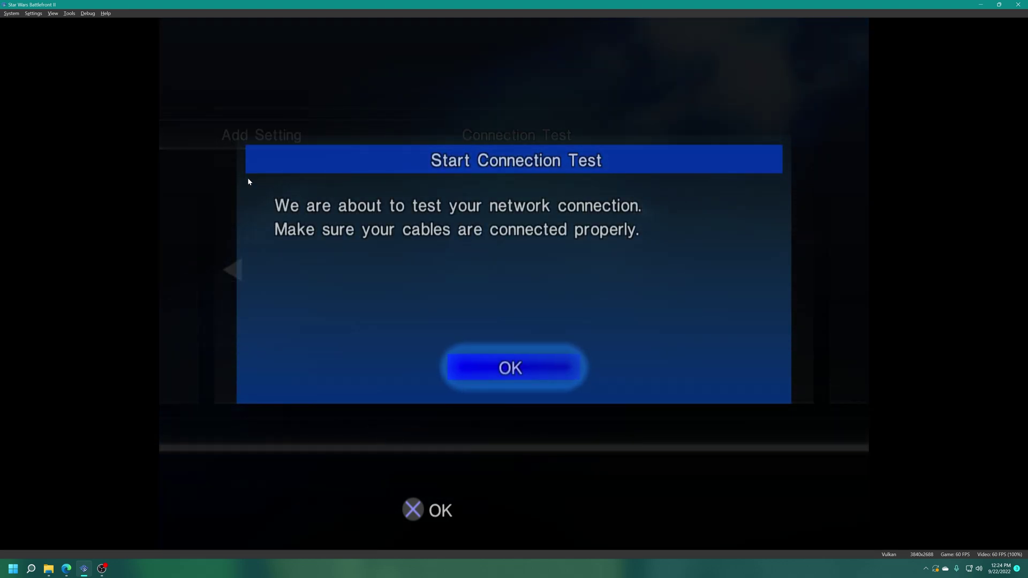
{"action": "key", "text": "k"}
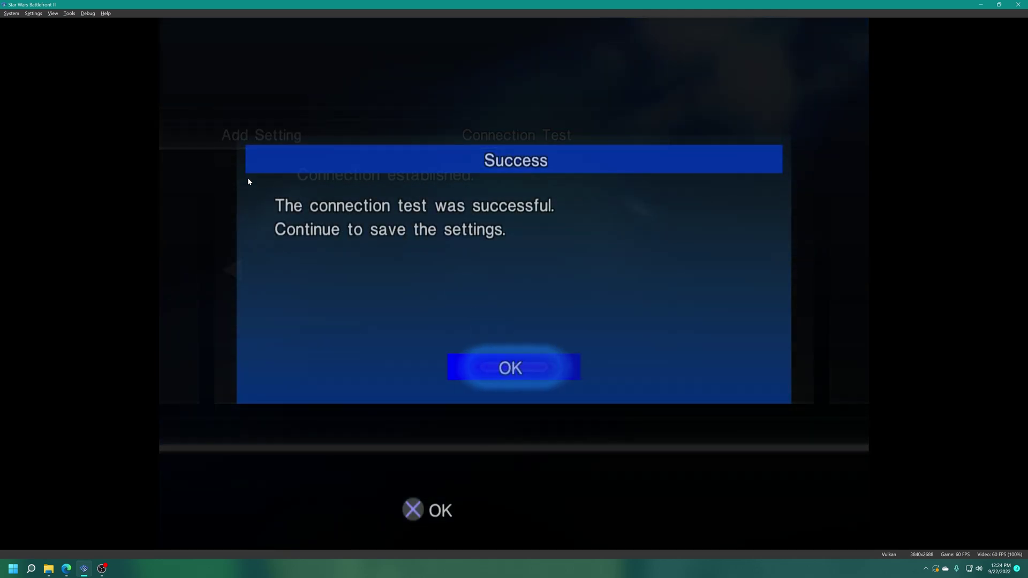
{"action": "key", "text": "k"}
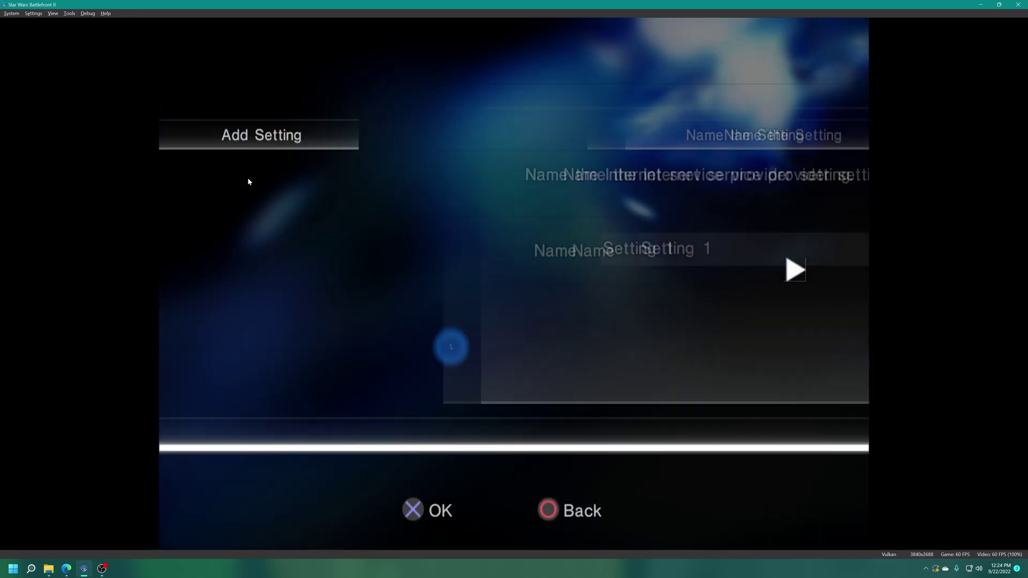
Name the Internet service provider setting "PS2 Online".
{"action": "key", "text": "k"}
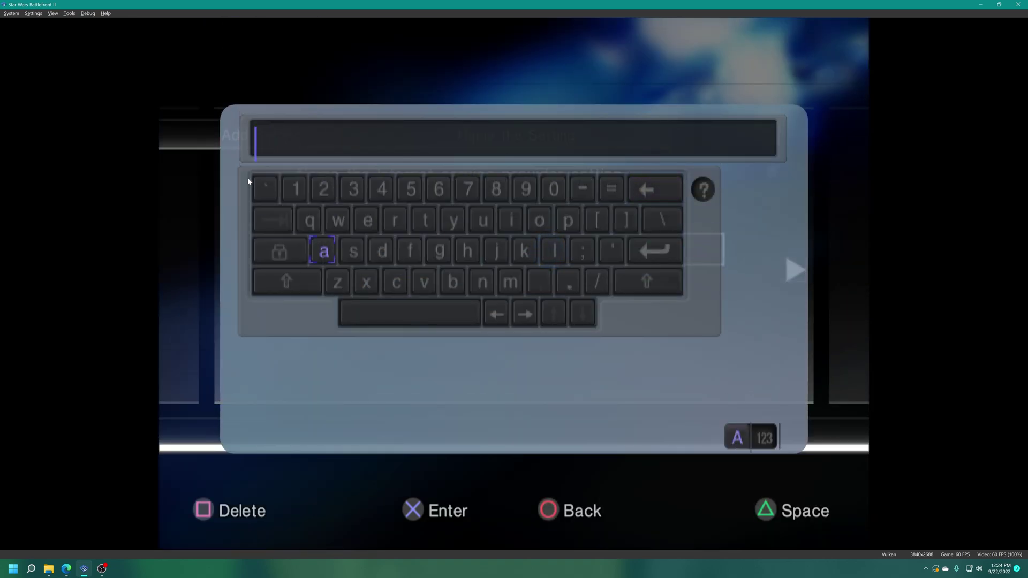
{"action": "key", "text": "k"}
{"action": "key", "text": "Up"}
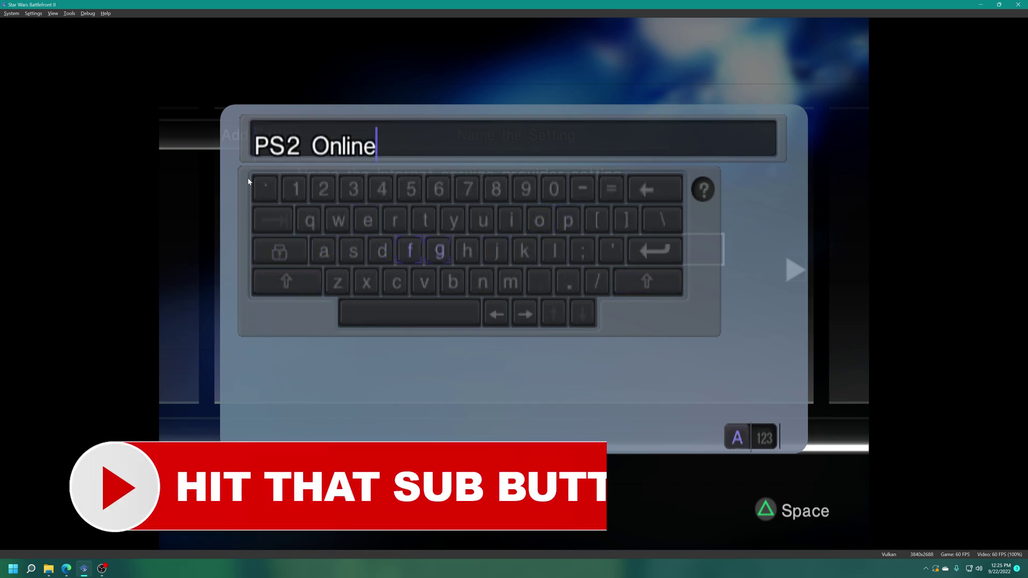
{"action": "key", "text": "Right"}
{"action": "key", "text": "k"}
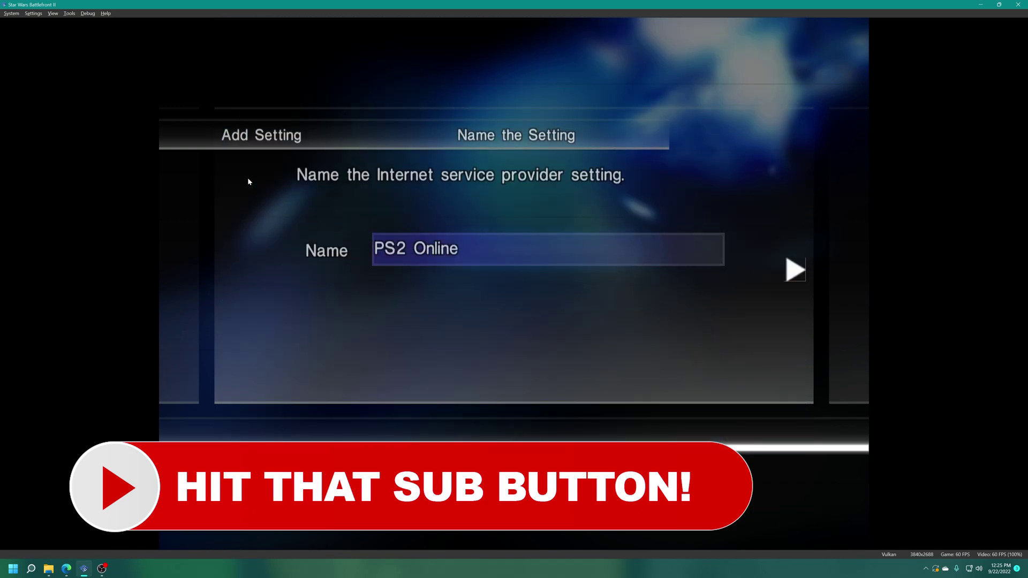
Confirm the listed configuration and save the setting to the memory card in slot 1.
{"action": "key", "text": "Right"}
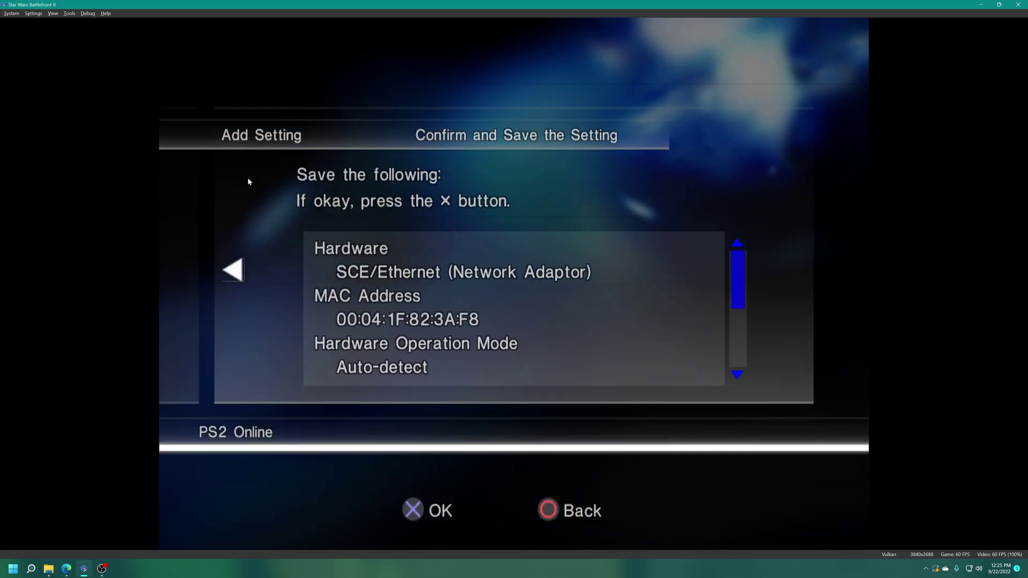
{"action": "key", "text": "k"}
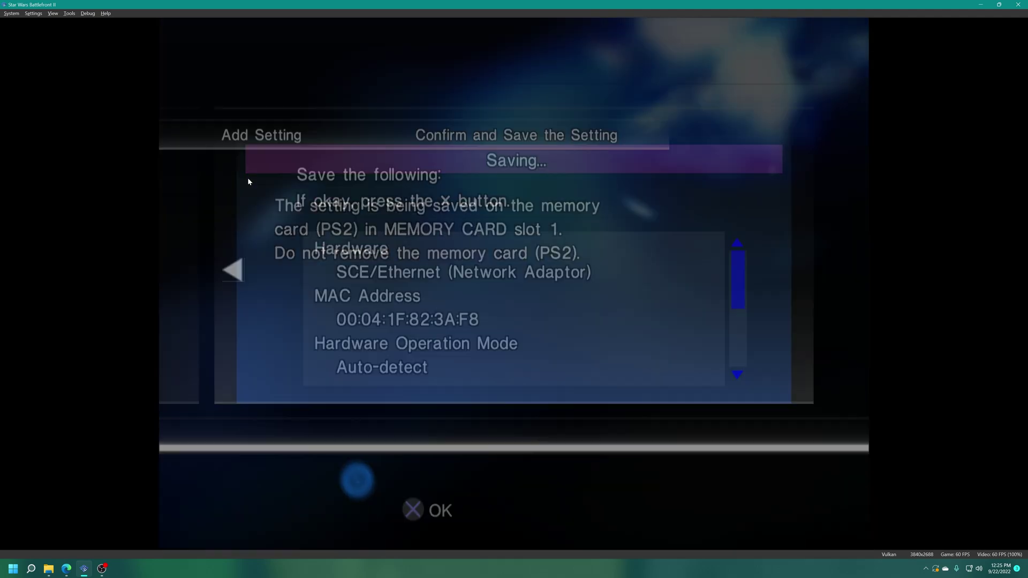
{"action": "key", "text": "k"}
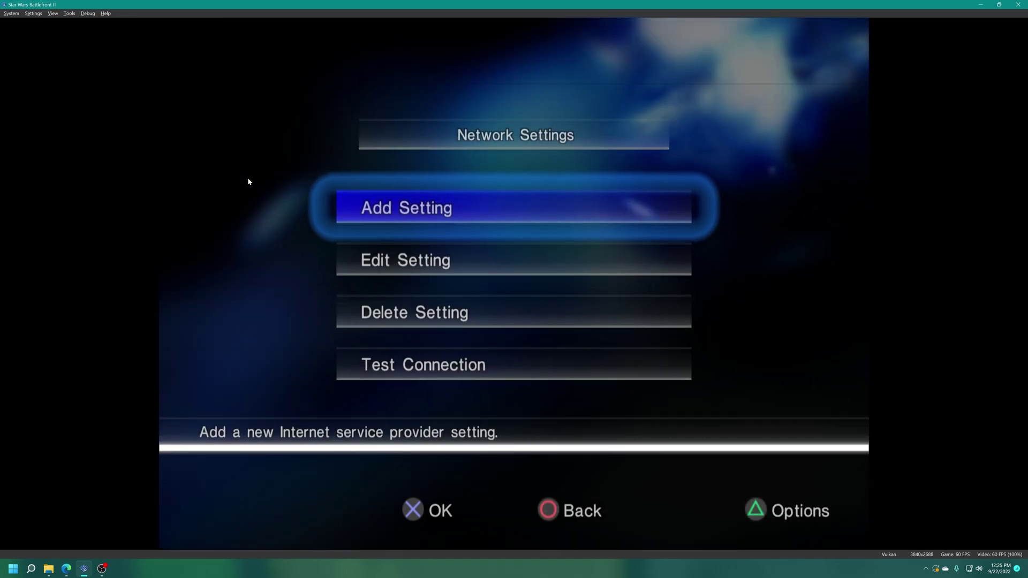
Quit the Network Settings program and start the PlayStation 2 disc from the console browser.
{"action": "key", "text": "l"}
{"action": "key", "text": "a"}
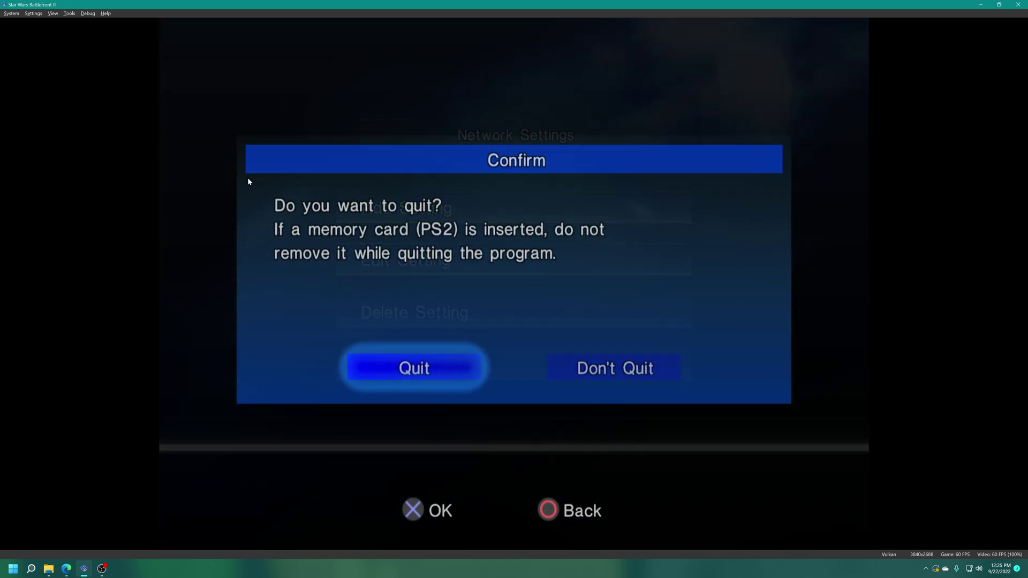
{"action": "key", "text": "k"}
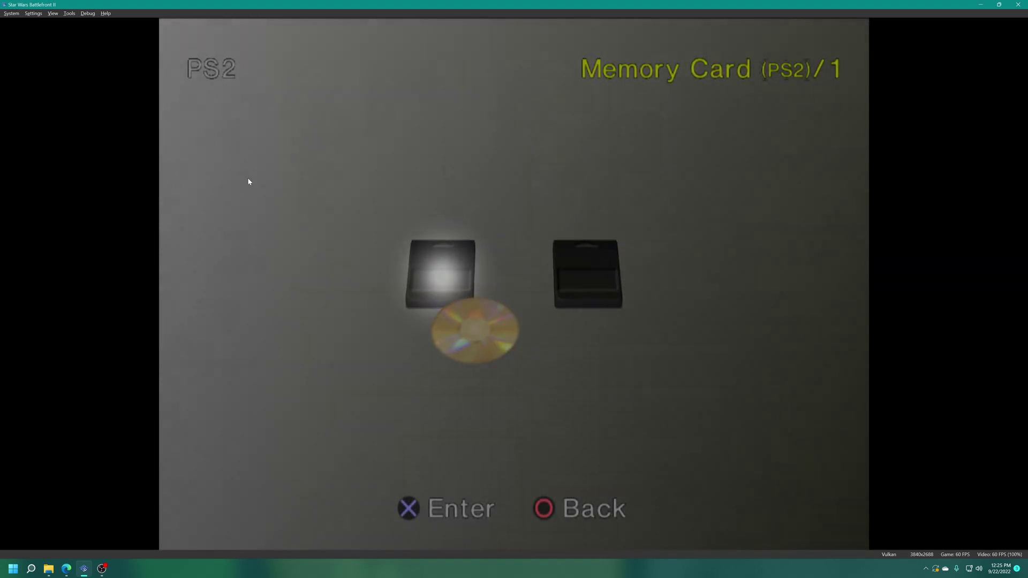
{"action": "key", "text": "s"}
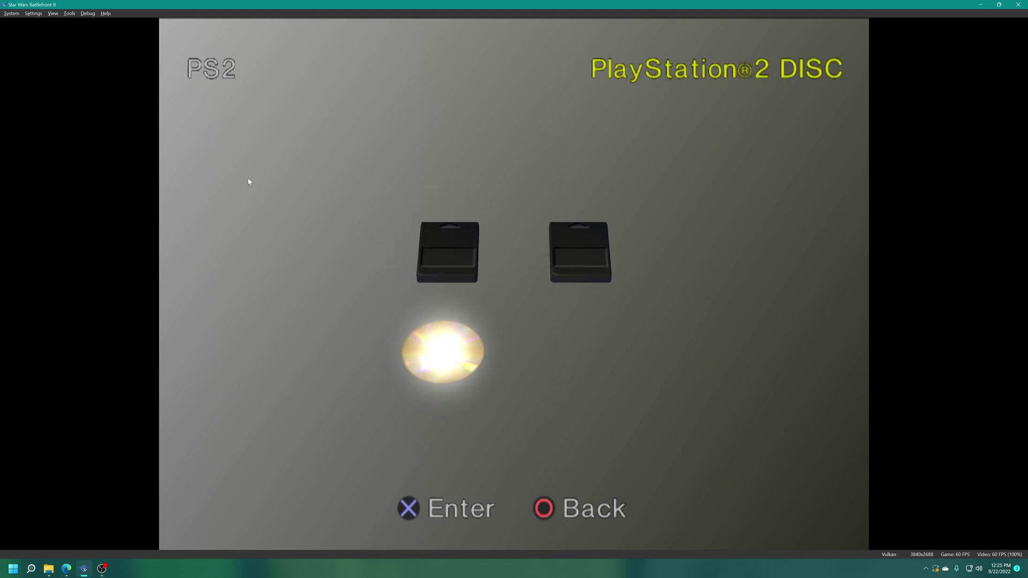
{"action": "key", "text": "KP_2"}
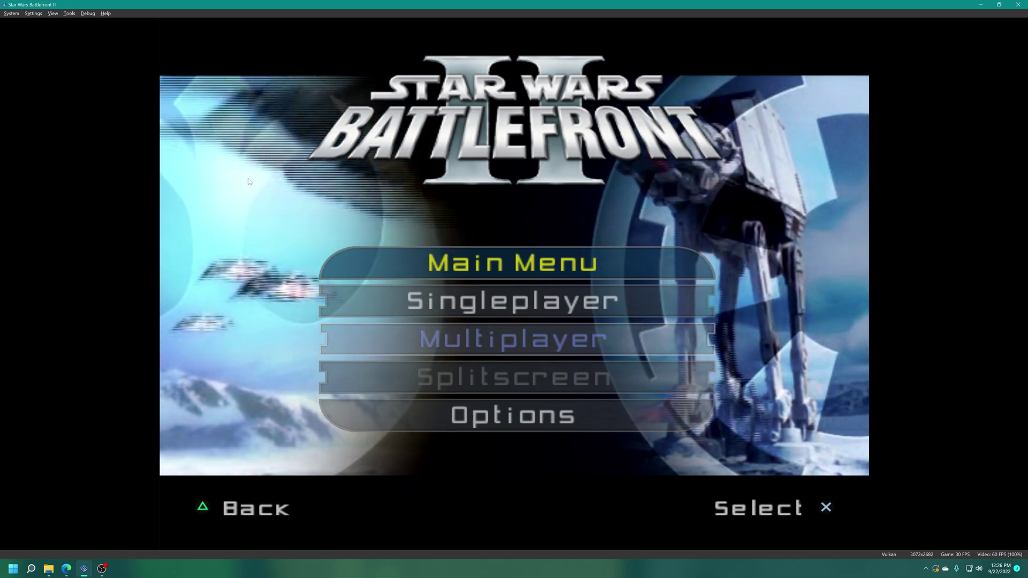
Connect to Internet multiplayer with the PS2 Online network configuration and decline creating a GameSpy ID.
{"action": "key", "text": "KP_2"}
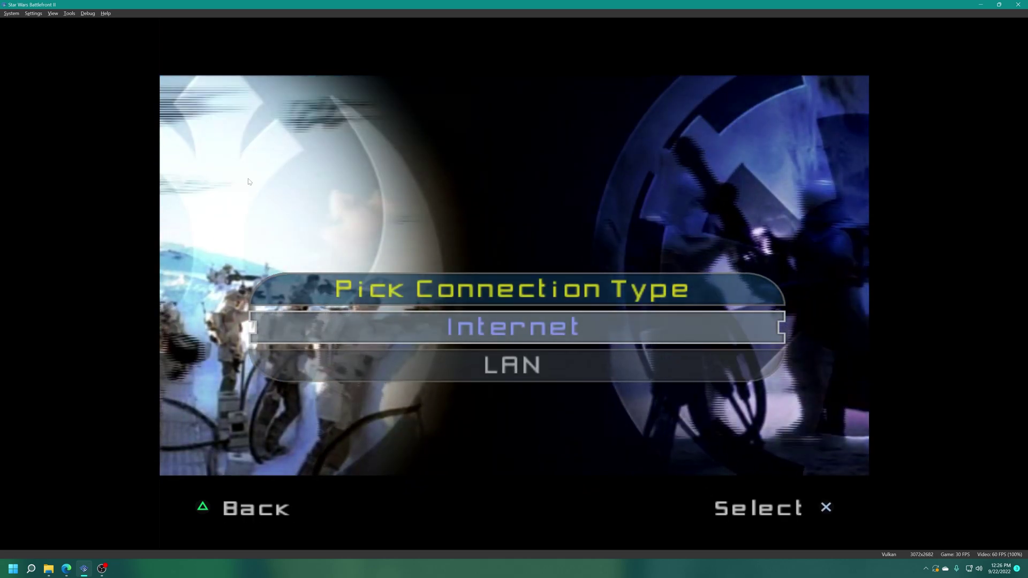
{"action": "key", "text": "KP_2"}
{"action": "key", "text": "KP_2"}
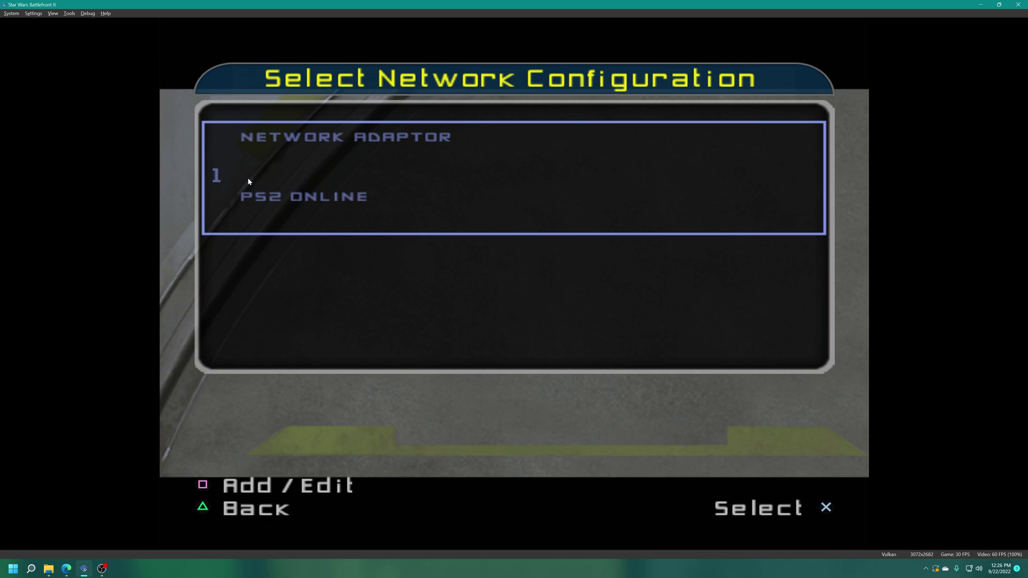
{"action": "key", "text": "KP_2"}
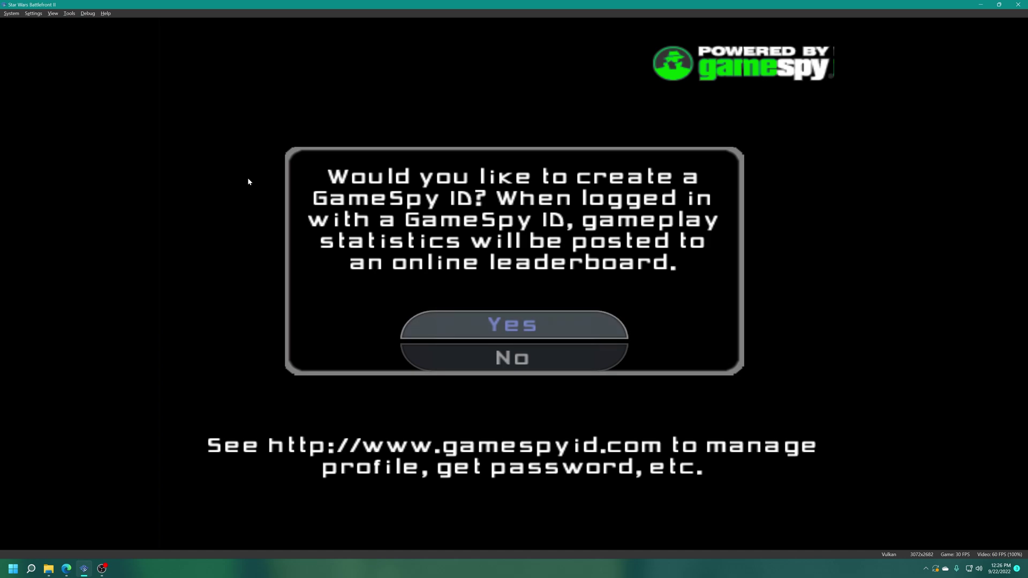
{"action": "key", "text": "Down"}
{"action": "key", "text": "z"}
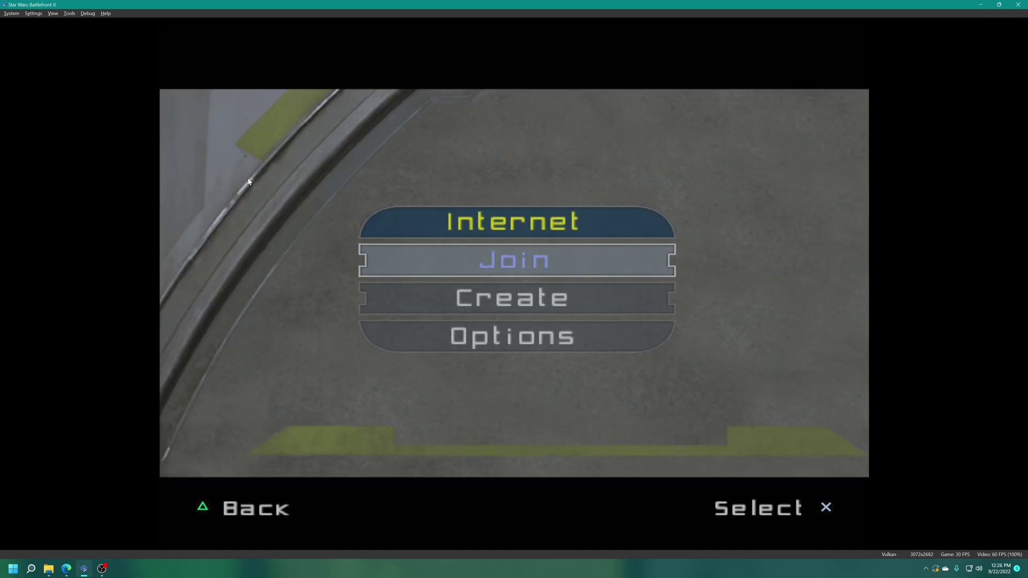
Search for Internet games to join, leaving all search filters at Any.
{"action": "key", "text": "Down"}
{"action": "key", "text": "Up"}
{"action": "key", "text": "Down"}
{"action": "key", "text": "Down"}
{"action": "key", "text": "Down"}
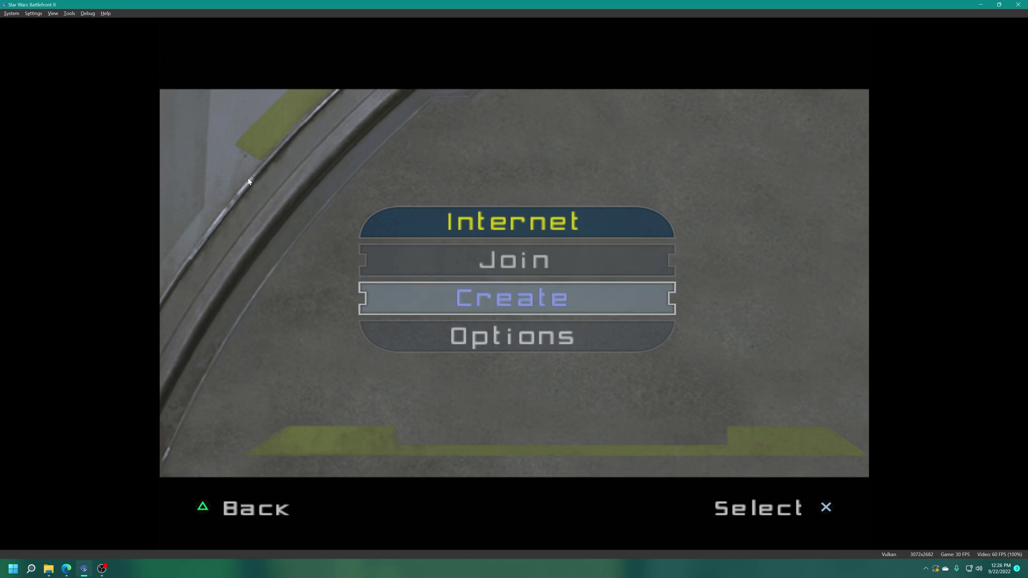
{"action": "key", "text": "z"}
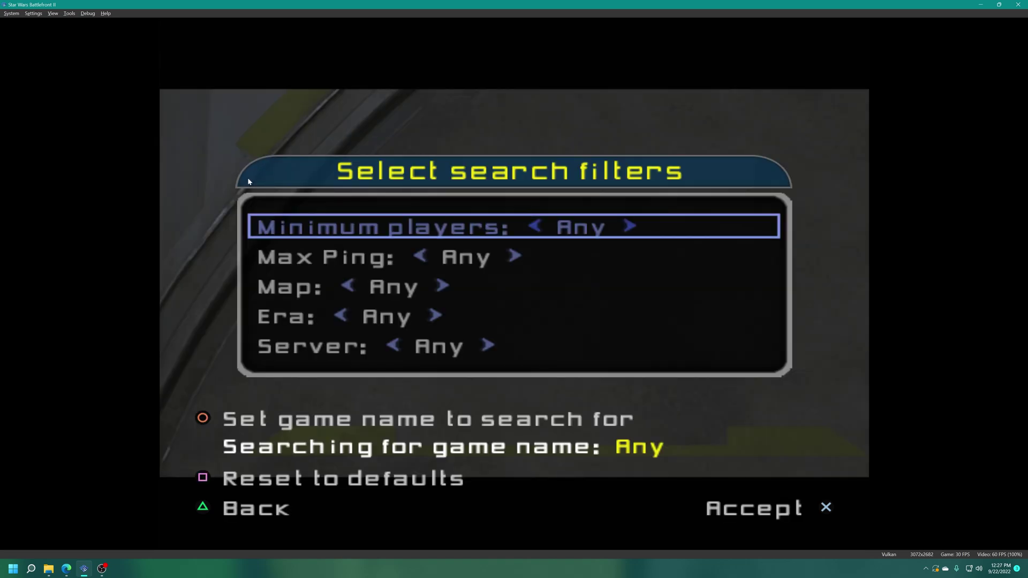
{"action": "key", "text": "z"}
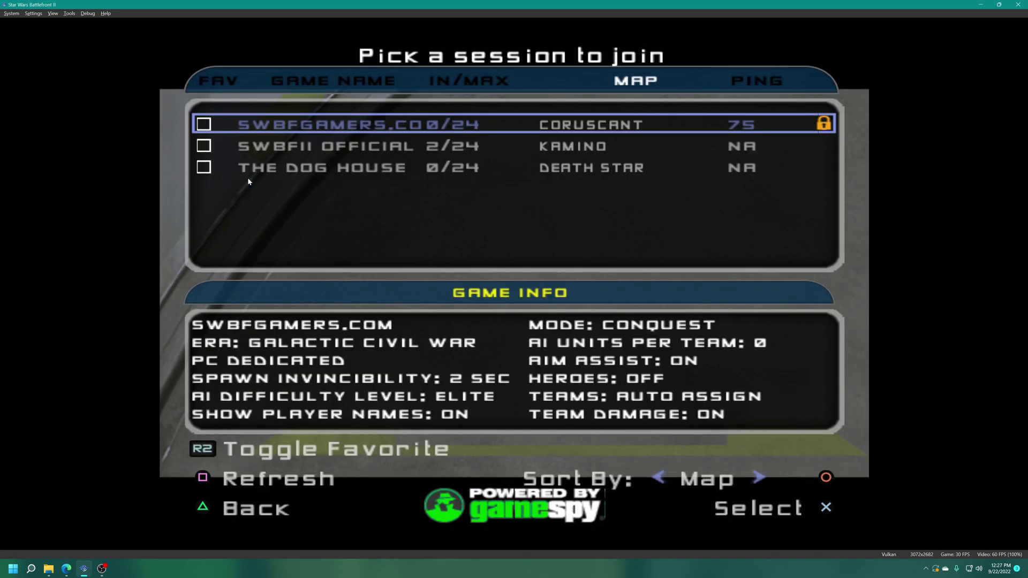
Compare the game info of the listed sessions and join the SWBFII Official Glitching session on Kamino.
{"action": "key", "text": "Down"}
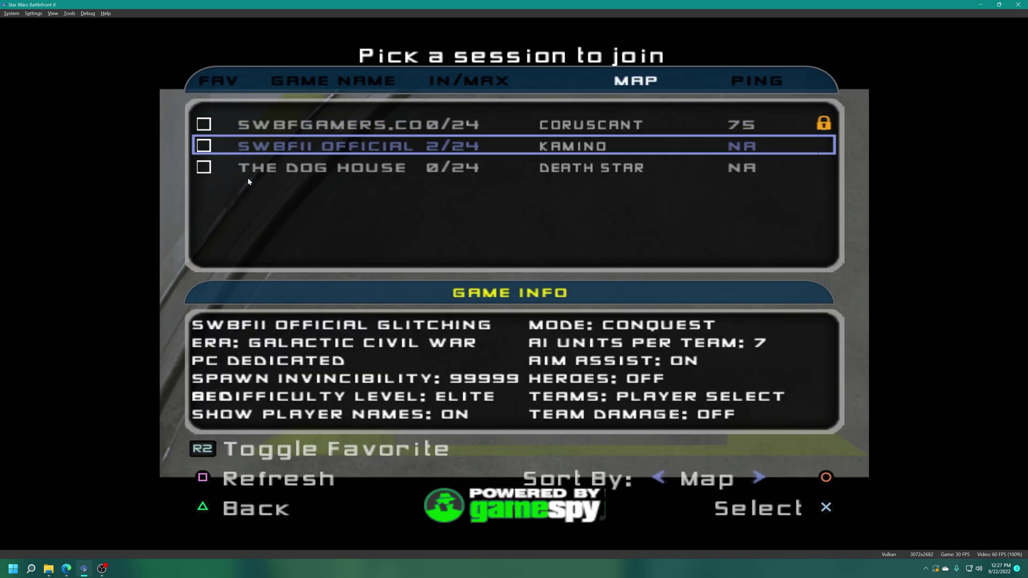
{"action": "key", "text": "Up"}
{"action": "key", "text": "Down"}
{"action": "key", "text": "Down"}
{"action": "key", "text": "Up"}
{"action": "key", "text": "Up"}
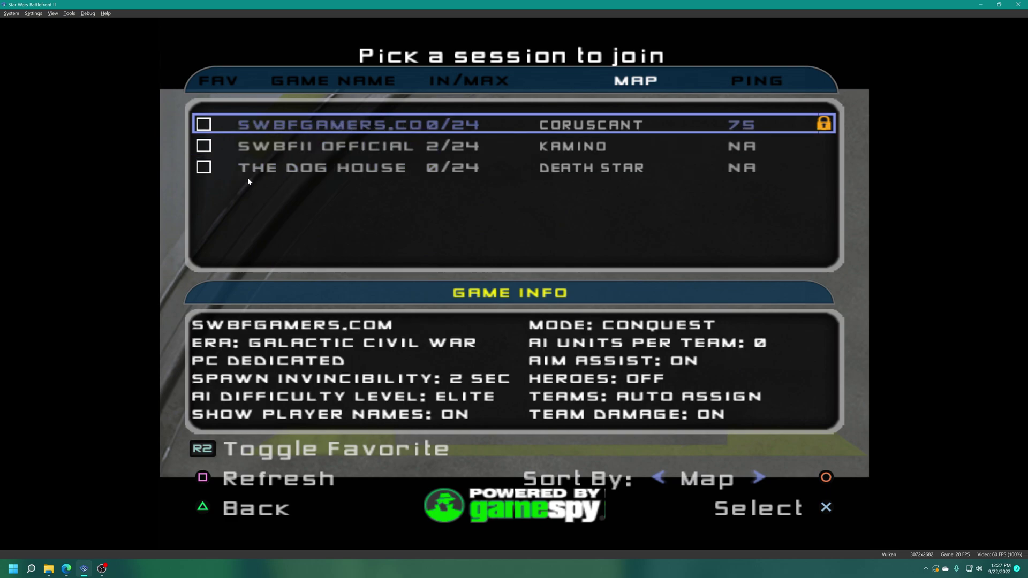
{"action": "key", "text": "Down"}
{"action": "key", "text": "Return"}
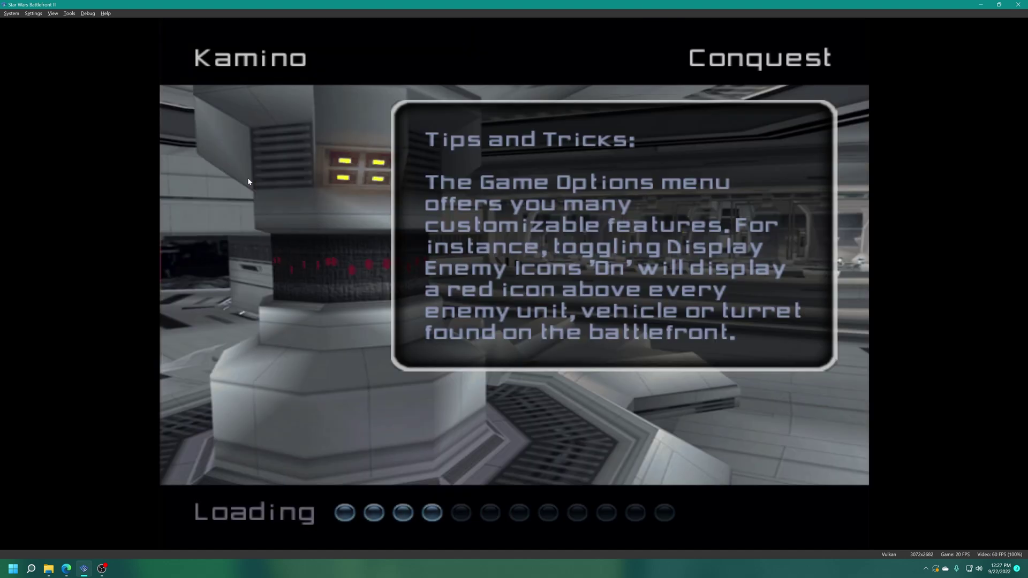
{"action": "key", "text": "Return"}
{"action": "key", "text": "Return"}
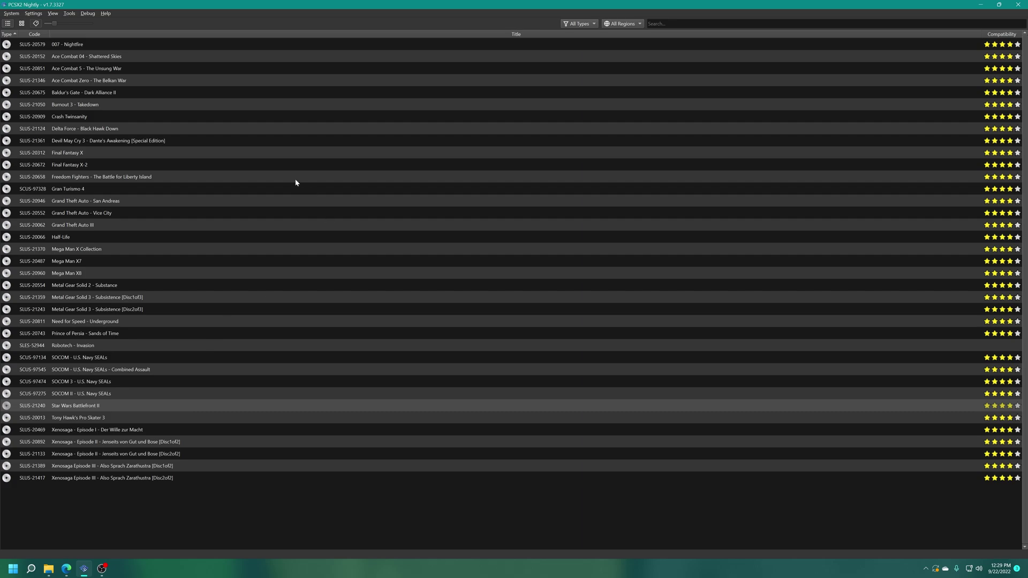
Launch Need for Speed - Underground and go online with the PS2 Online network configuration.
{"action": "double_click", "coordinate": [97, 323]}
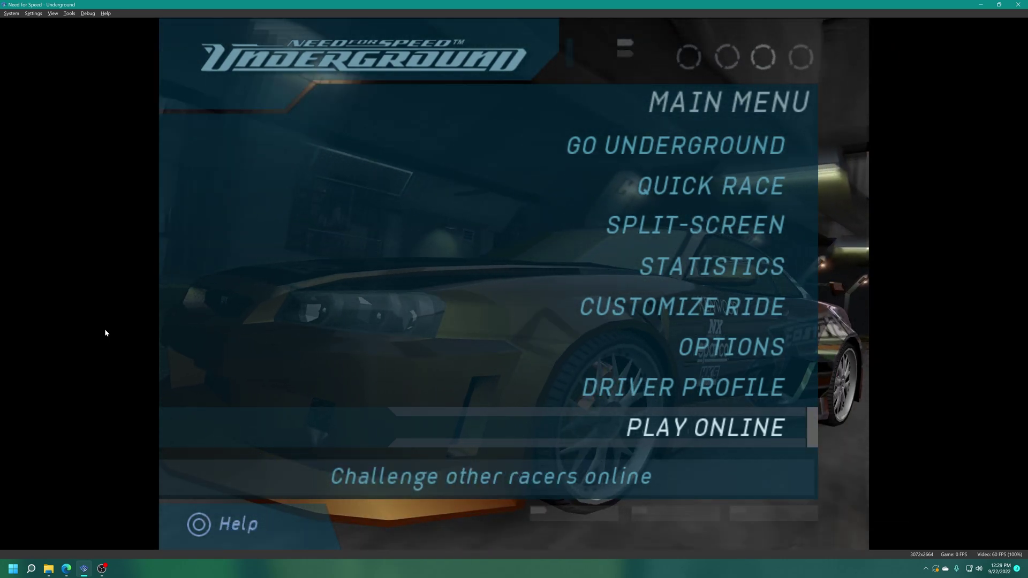
{"action": "key", "text": "Return"}
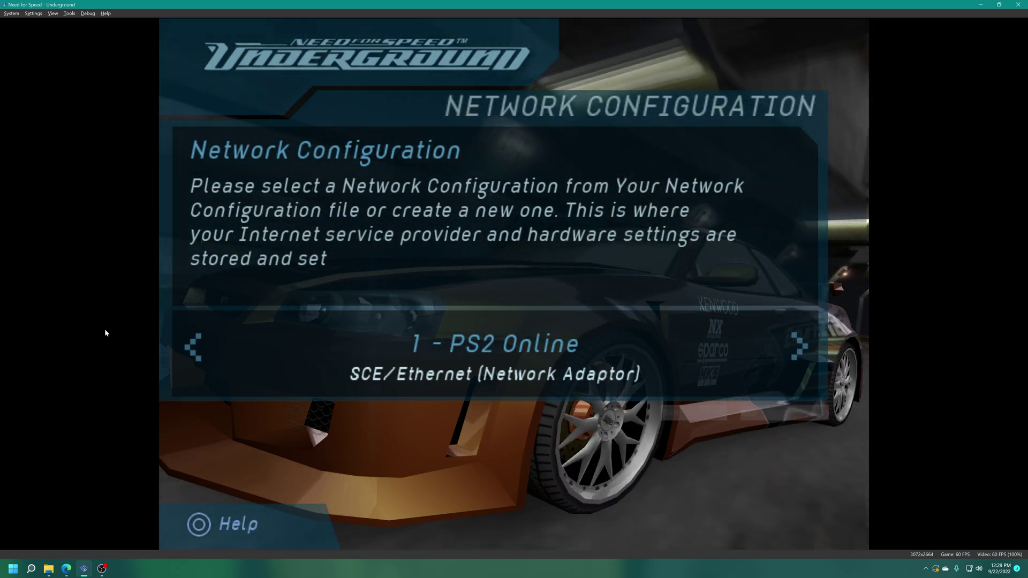
{"action": "key", "text": "Return"}
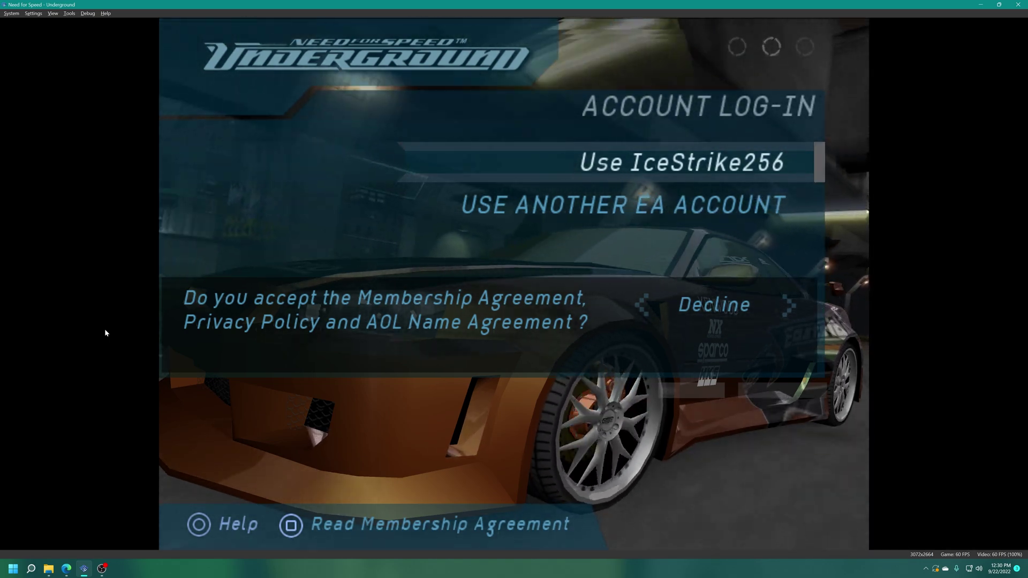
Accept the Membership Agreement, Privacy Policy and AOL Name Agreement, and log in with the saved EA account.
{"action": "key", "text": "Down"}
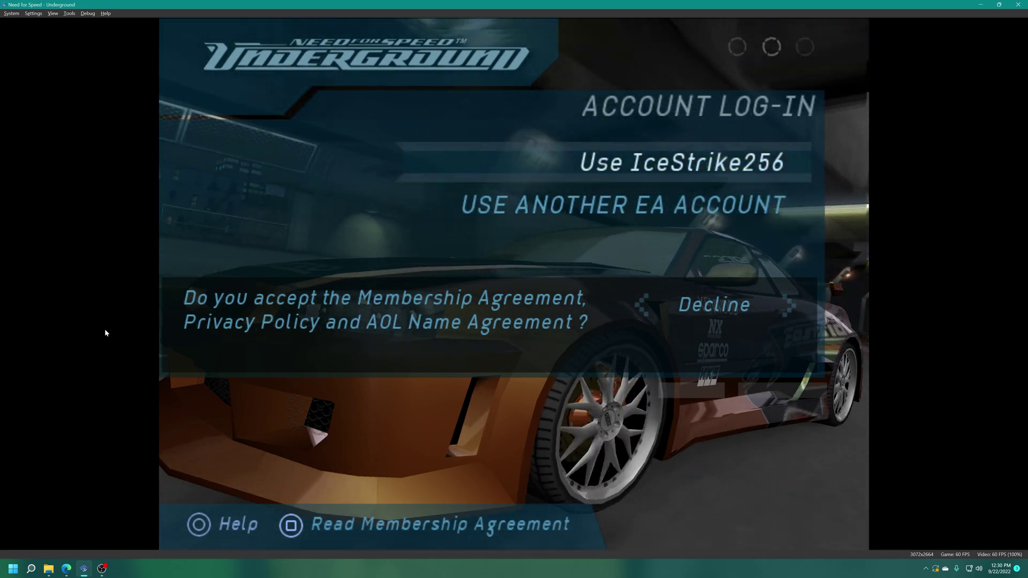
{"action": "key", "text": "Up"}
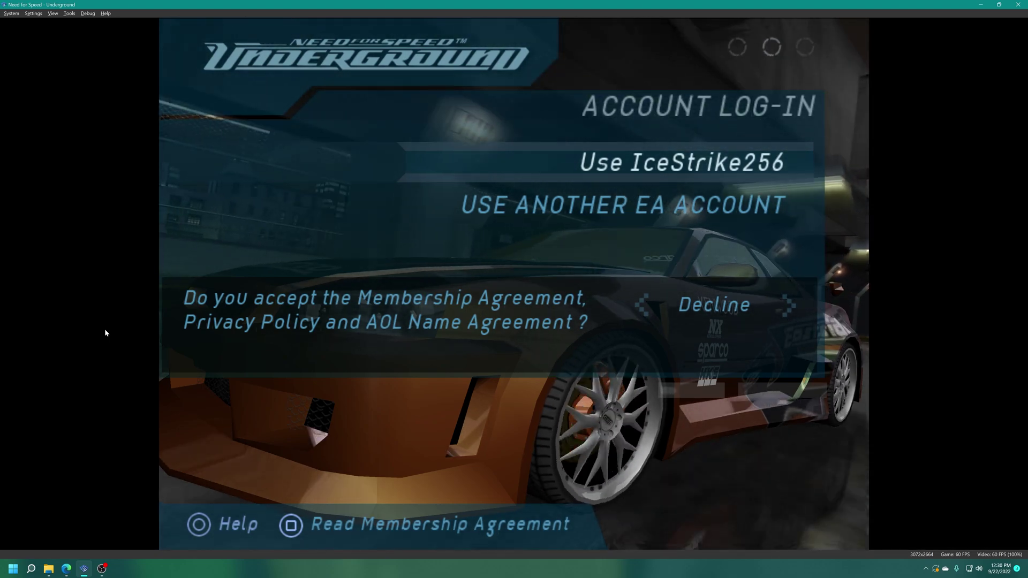
{"action": "key", "text": "Return"}
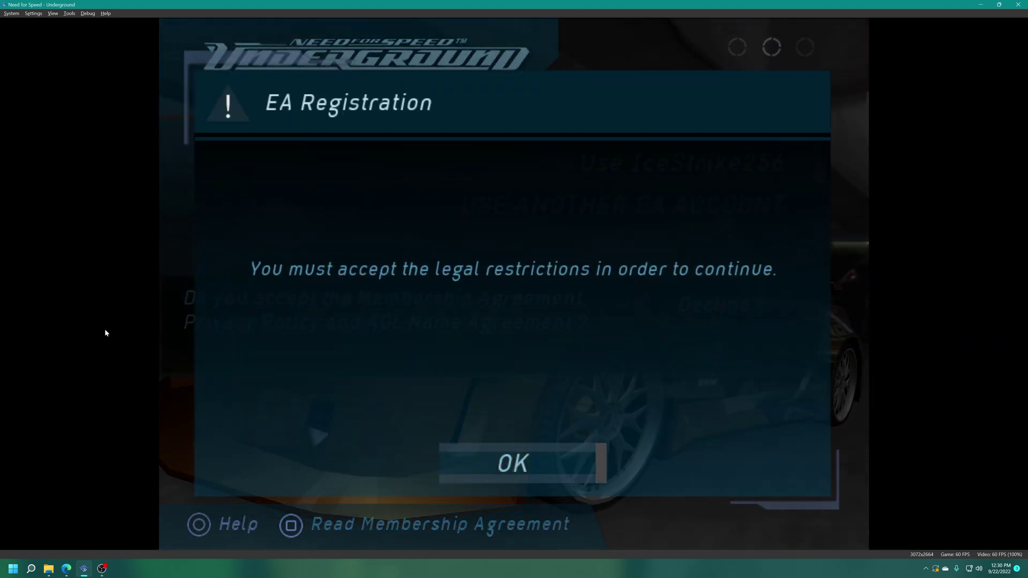
{"action": "key", "text": "Return"}
{"action": "key", "text": "Down"}
{"action": "key", "text": "Up"}
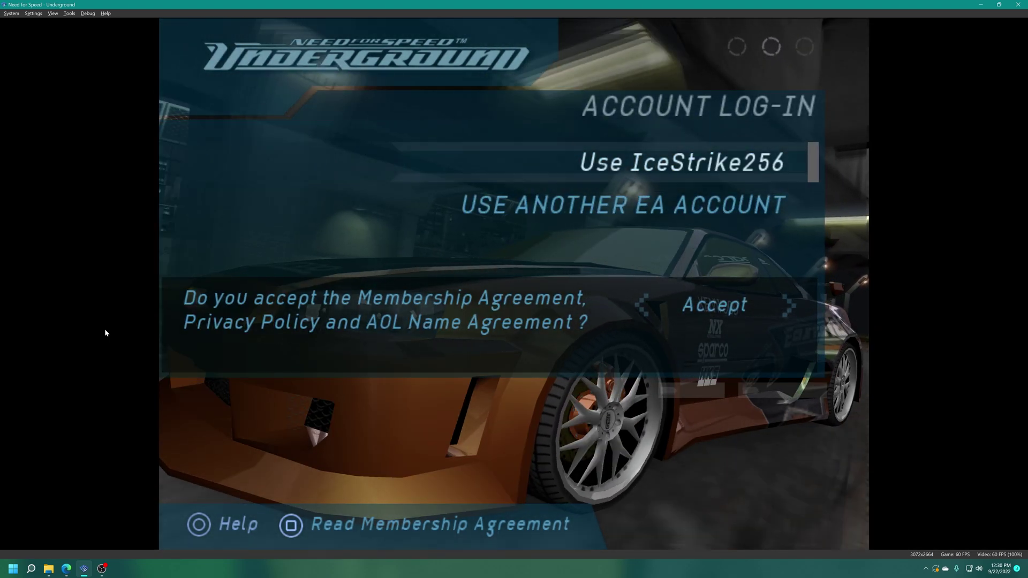
{"action": "key", "text": "Return"}
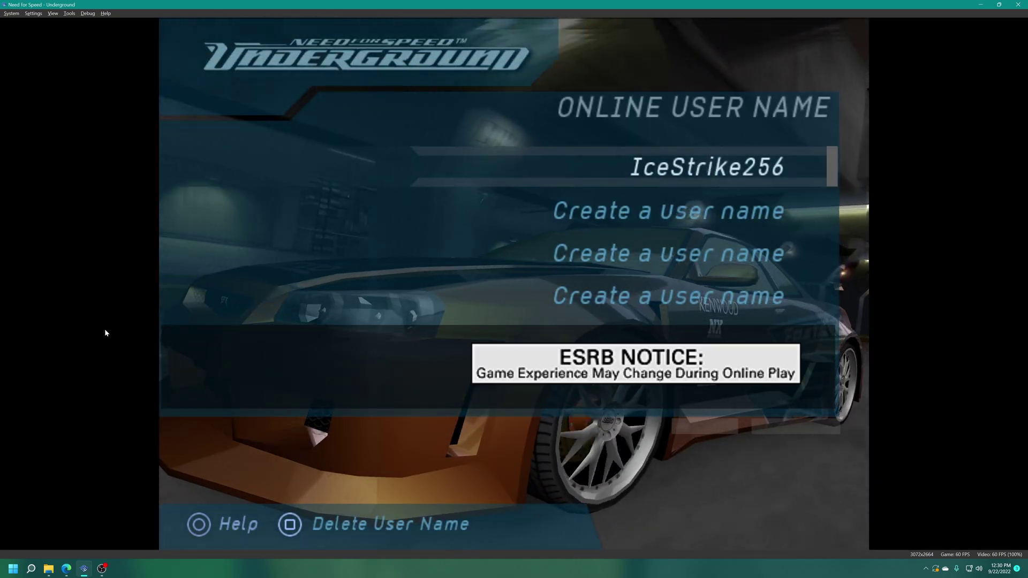
Choose the existing online user name and the Toyota Celica, and connect to EA.com.
{"action": "key", "text": "Return"}
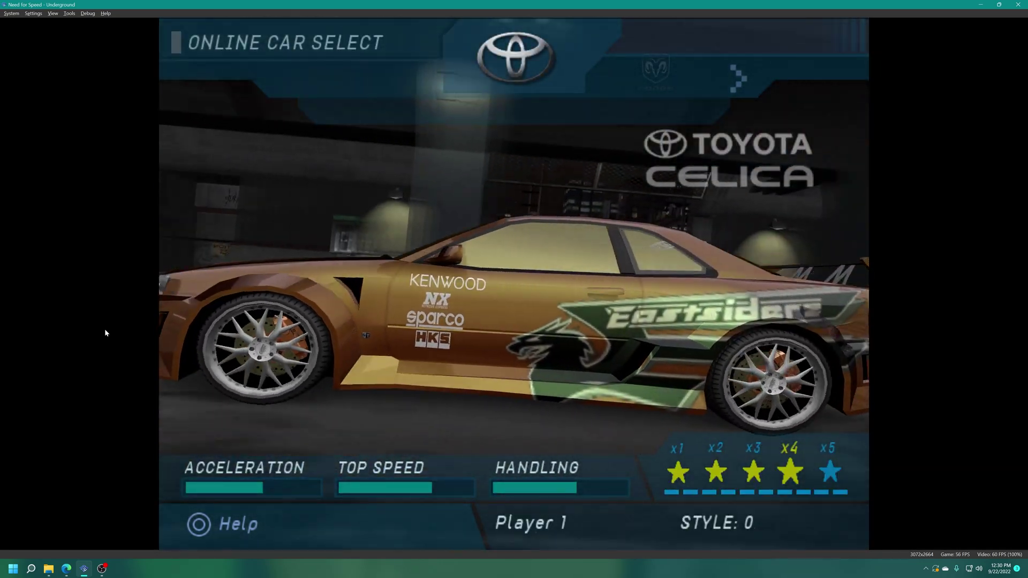
{"action": "key", "text": "Return"}
{"action": "key", "text": "Return"}
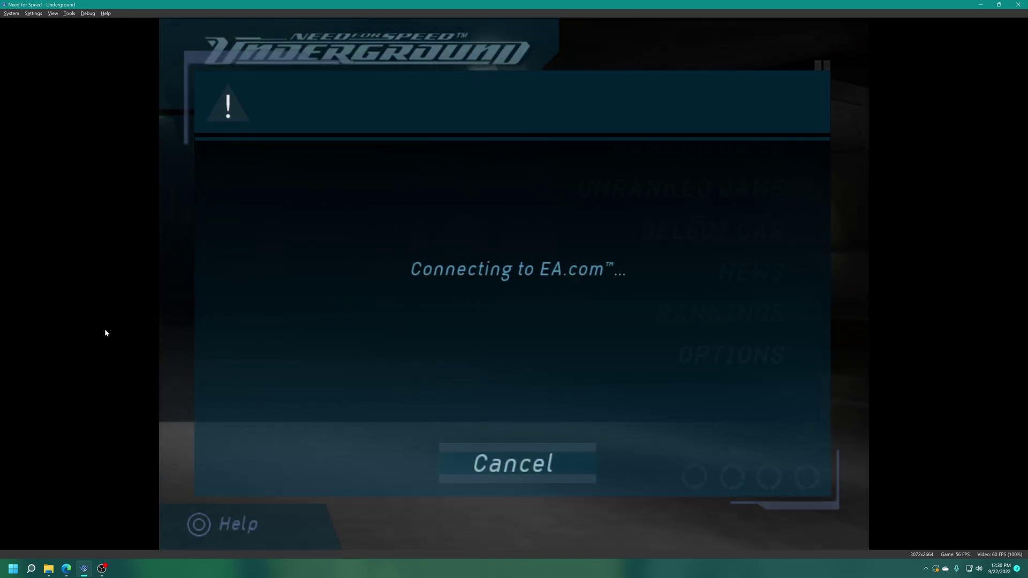
Enter the Global room of the unranked Circuit mode and look through its Head to Head Challenge List.
{"action": "key", "text": "Return"}
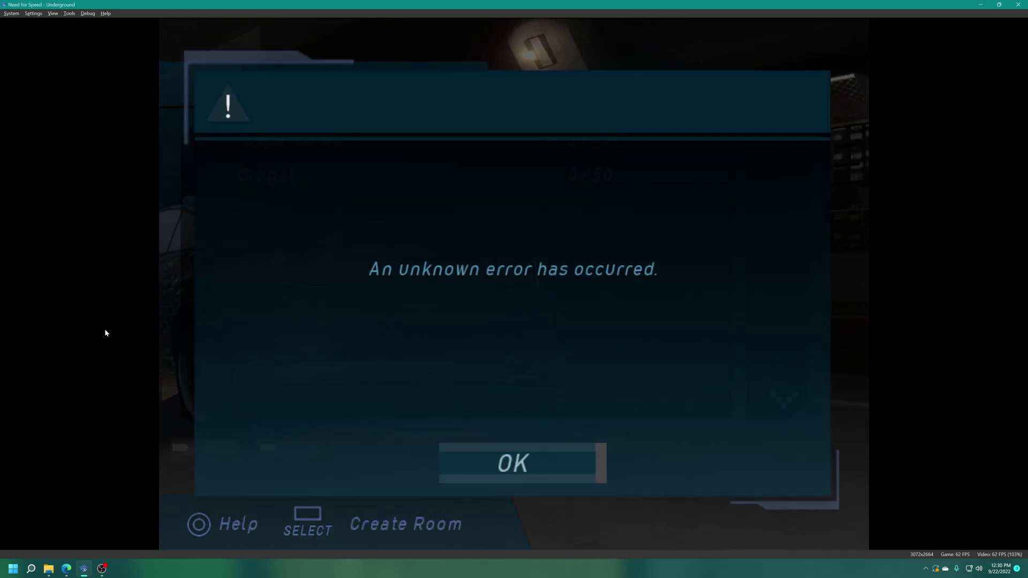
{"action": "key", "text": "Return"}
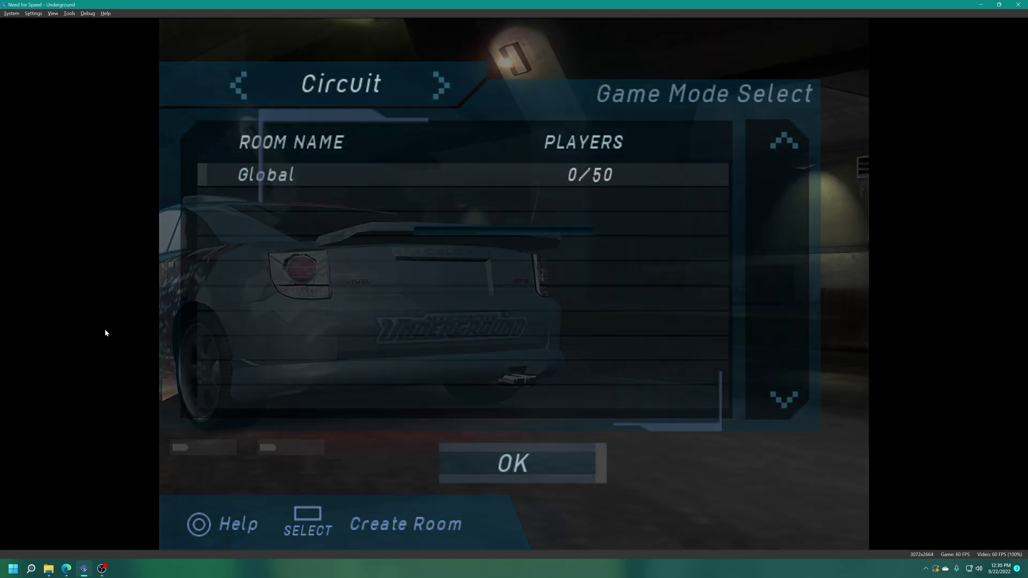
{"action": "key", "text": "Return"}
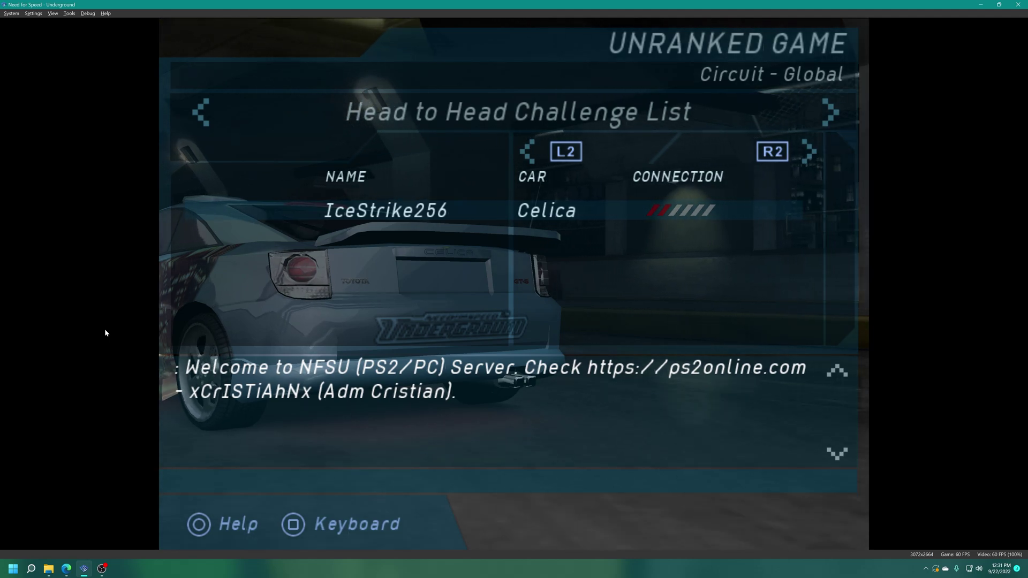
{"action": "key", "text": "Right"}
{"action": "key", "text": "Left"}
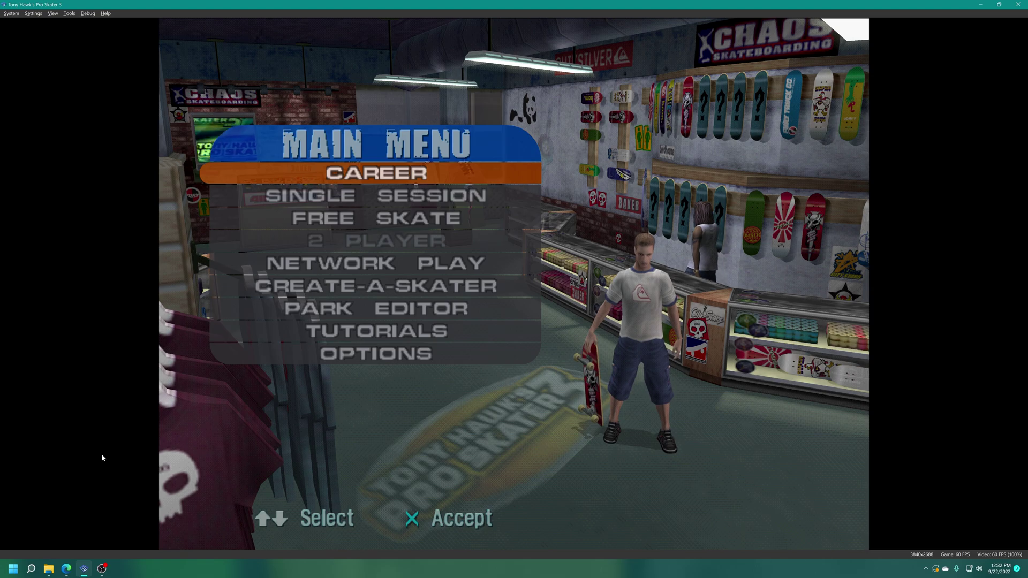
Open Network Play in Tony Hawk's Pro Skater 3 and agree to set up the network device and connection.
{"action": "key", "text": "Down"}
{"action": "key", "text": "Down"}
{"action": "key", "text": "Down"}
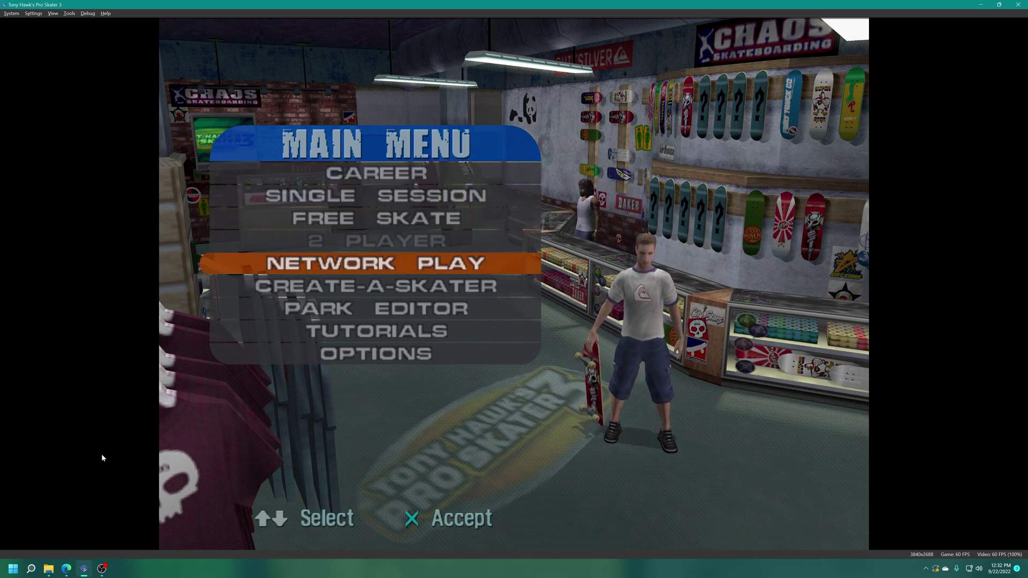
{"action": "key", "text": "Return"}
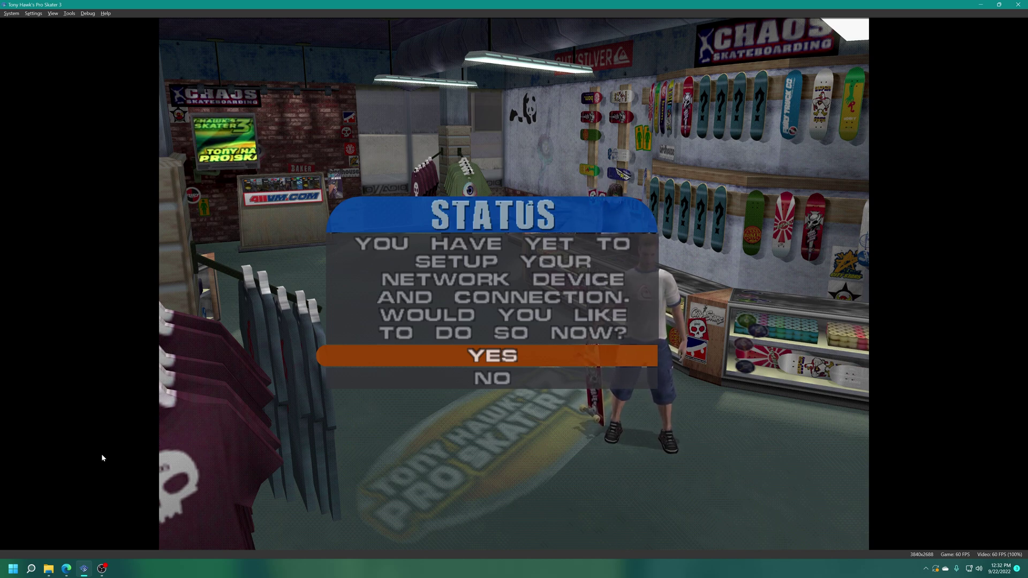
{"action": "key", "text": "Return"}
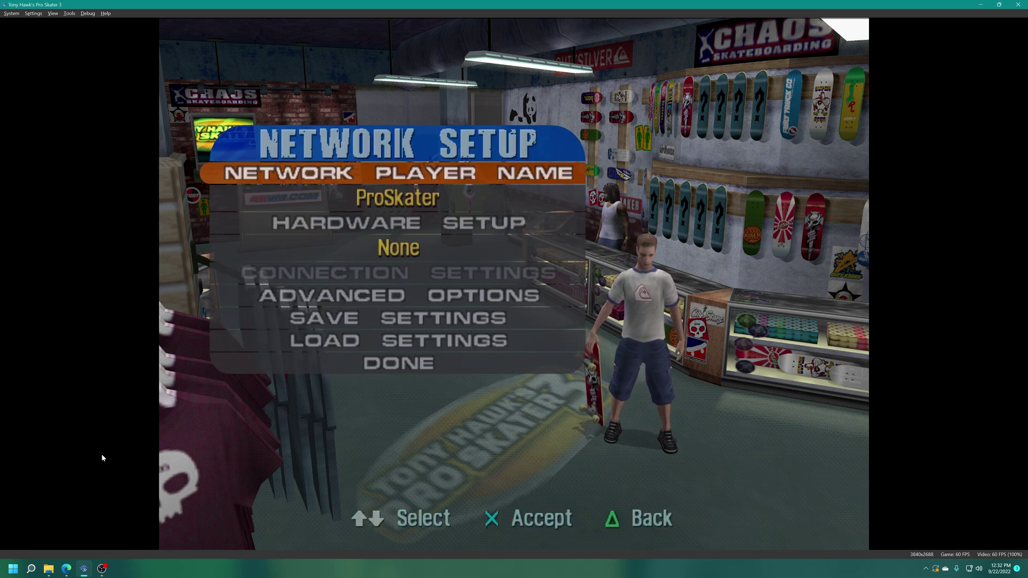
Set the network hardware to Network Adaptor (Ethernet) (for PS2).
{"action": "key", "text": "Down"}
{"action": "key", "text": "Return"}
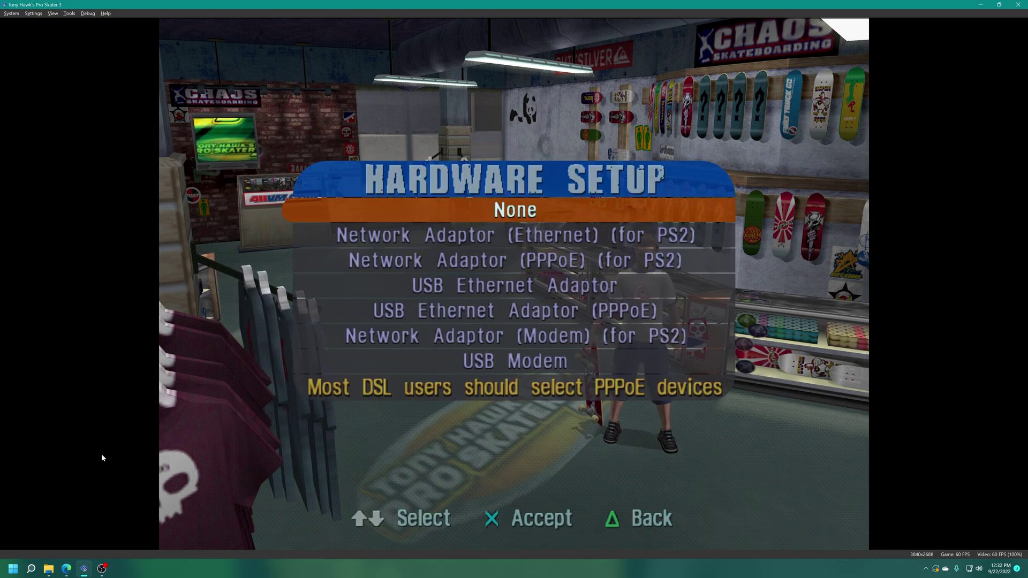
{"action": "key", "text": "Down"}
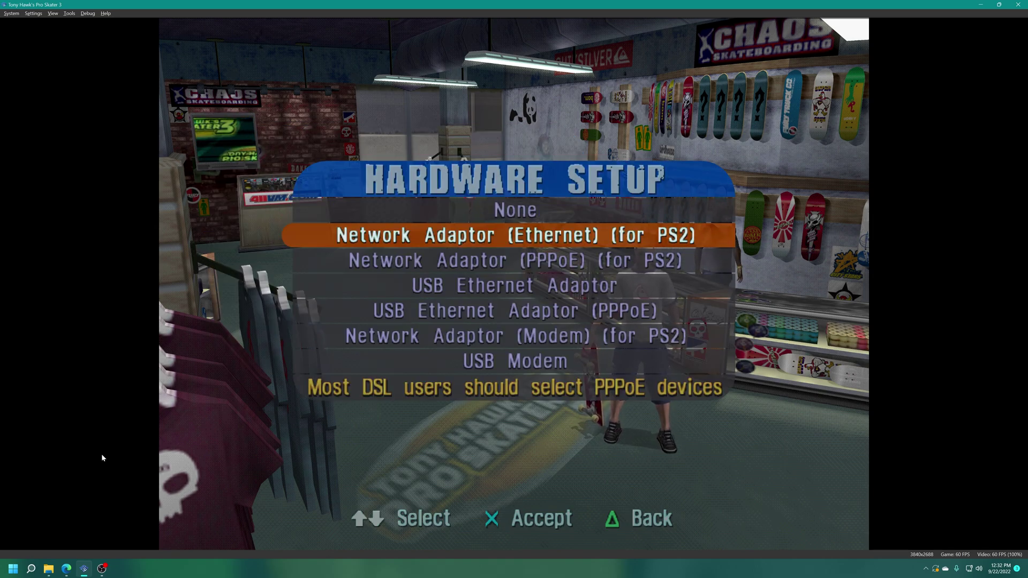
{"action": "key", "text": "Return"}
Check the connection settings and accept them with the Auto-Detect (DHCP) type and a blank hostname.
{"action": "key", "text": "Down"}
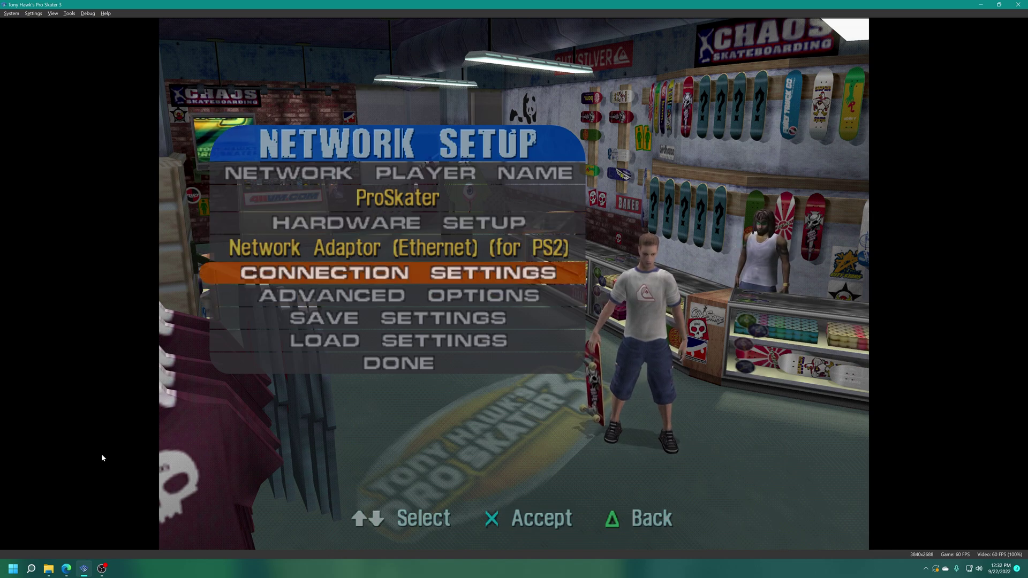
{"action": "key", "text": "Return"}
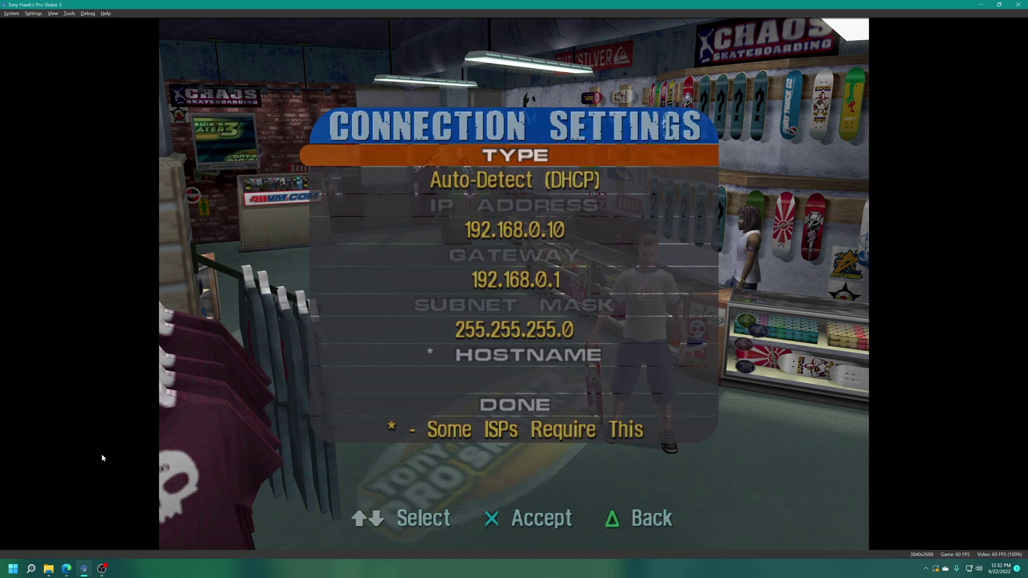
{"action": "key", "text": "Down"}
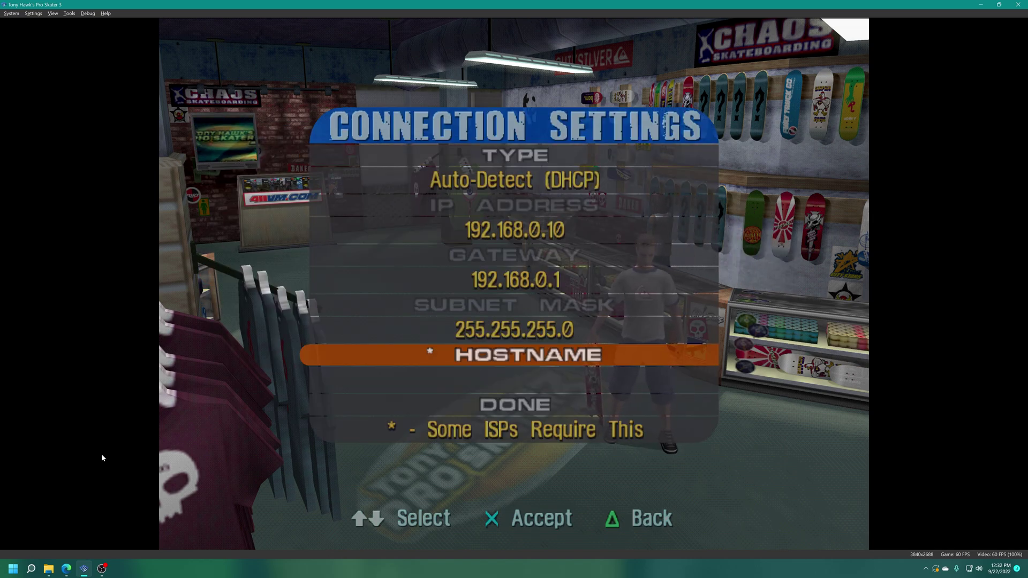
{"action": "key", "text": "Down"}
{"action": "key", "text": "Return"}
Set Use Defaults to No in the advanced network options.
{"action": "key", "text": "Down"}
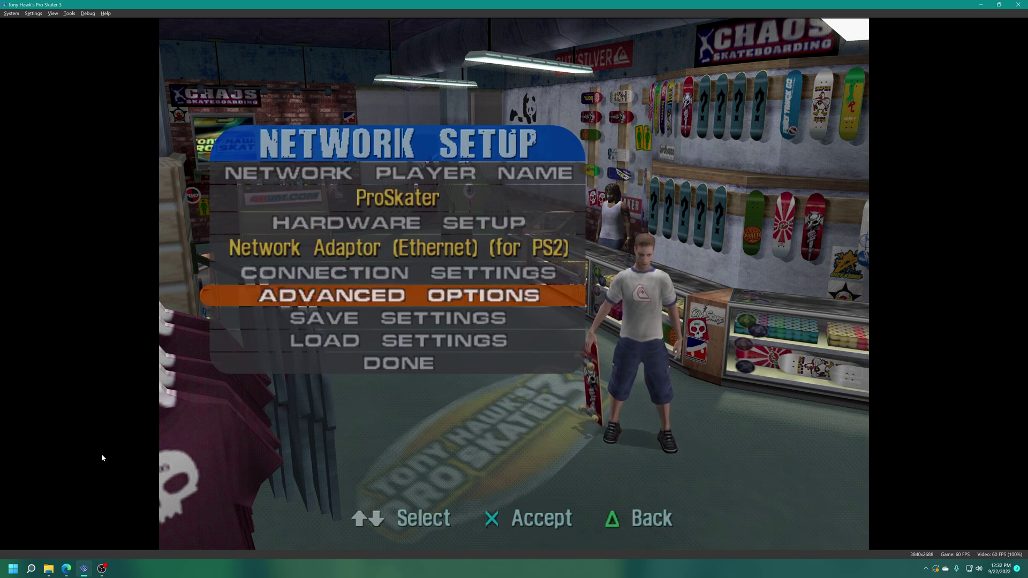
{"action": "key", "text": "Return"}
{"action": "key", "text": "Return"}
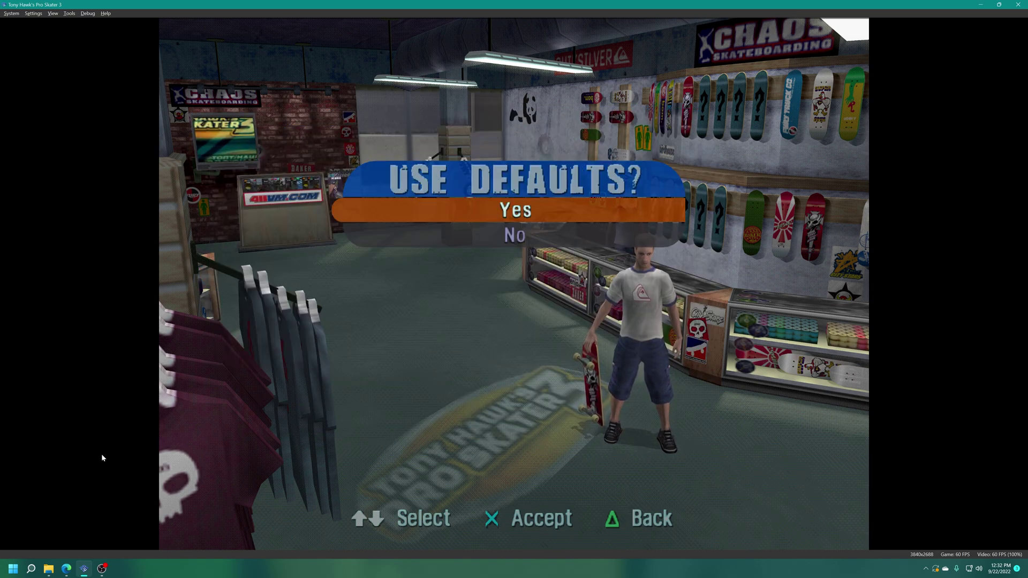
{"action": "key", "text": "Down"}
{"action": "key", "text": "Return"}
Open the Primary Master Server address for editing and clear its existing digits.
{"action": "key", "text": "Down"}
{"action": "key", "text": "Return"}
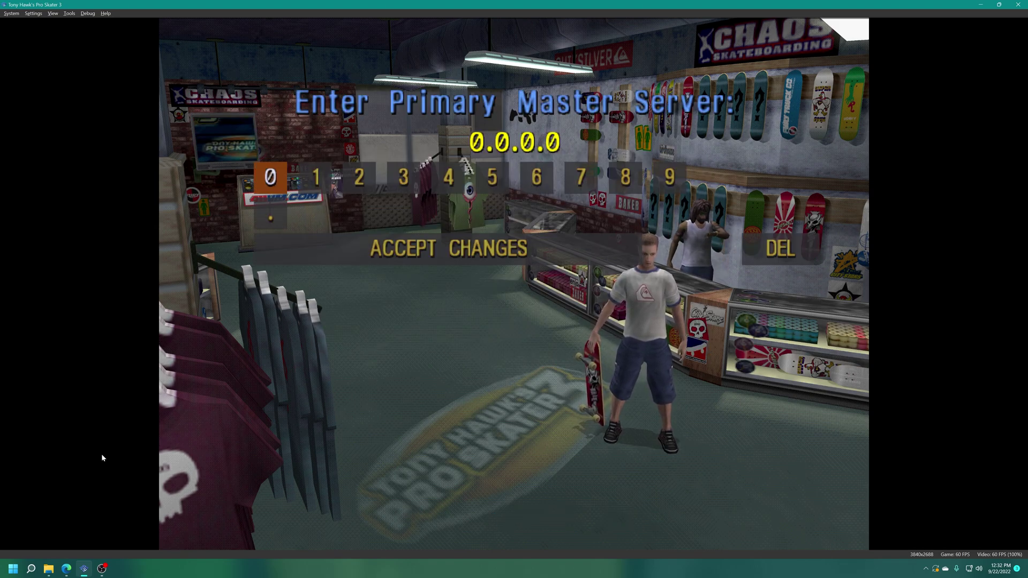
{"action": "key", "text": "Left"}
{"action": "key", "text": "Left"}
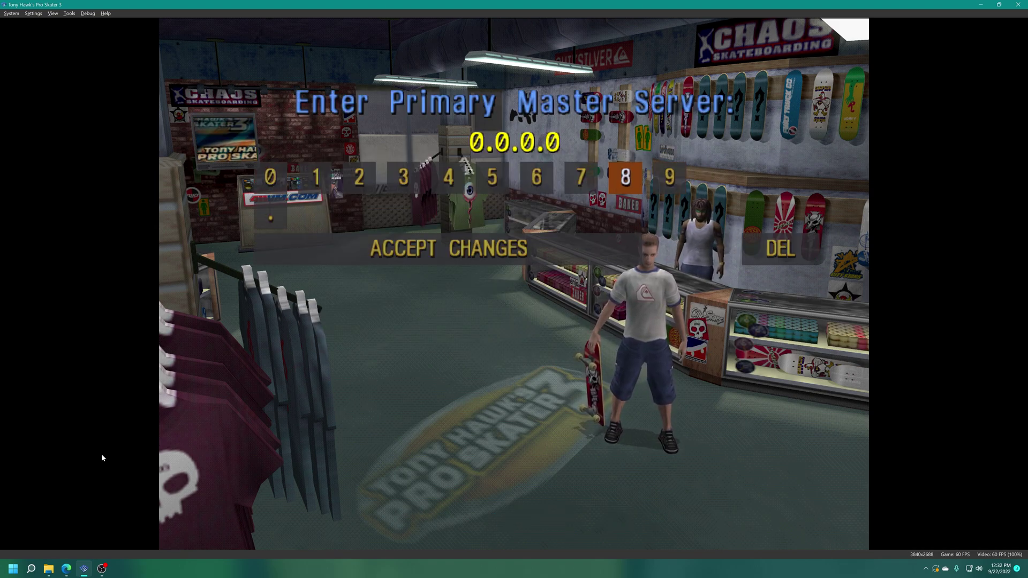
{"action": "key", "text": "Down"}
{"action": "key", "text": "Right"}
{"action": "key", "text": "Return"}
{"action": "key", "text": "Return"}
{"action": "key", "text": "Return"}
{"action": "key", "text": "Return"}
{"action": "key", "text": "Return"}
{"action": "key", "text": "Return"}
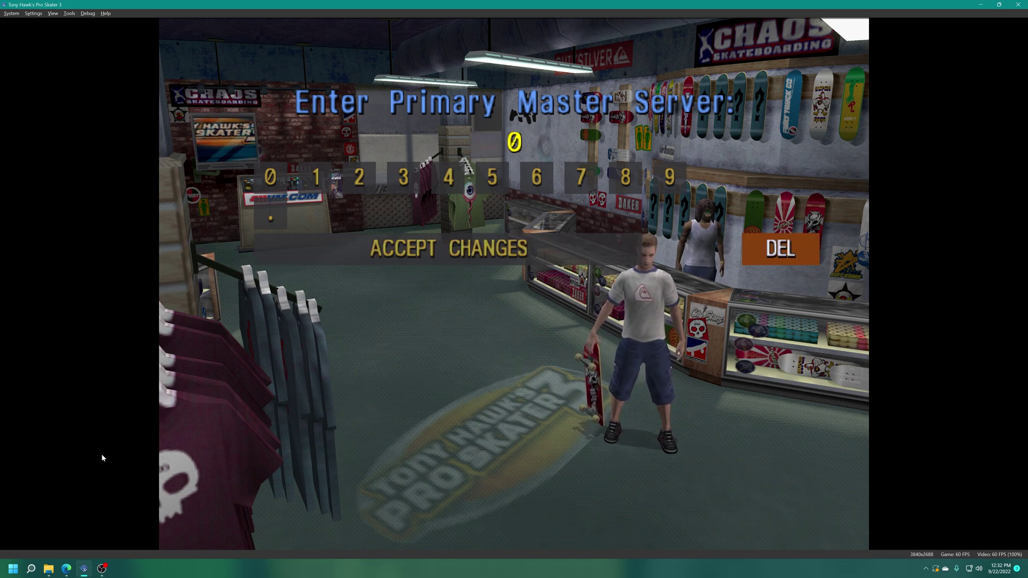
Enter 45 followed by a dot as the first part of the Primary Master Server address.
{"action": "key", "text": "Left"}
{"action": "key", "text": "Up"}
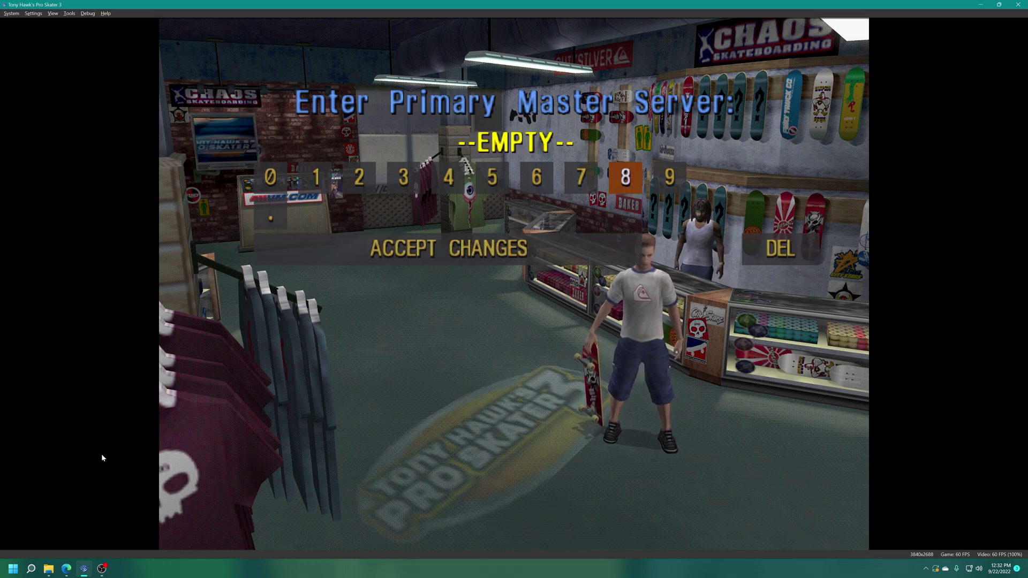
{"action": "key", "text": "Left"}
{"action": "key", "text": "Left"}
{"action": "key", "text": "Left"}
{"action": "key", "text": "Left"}
{"action": "key", "text": "Return"}
{"action": "key", "text": "Right"}
{"action": "key", "text": "Return"}
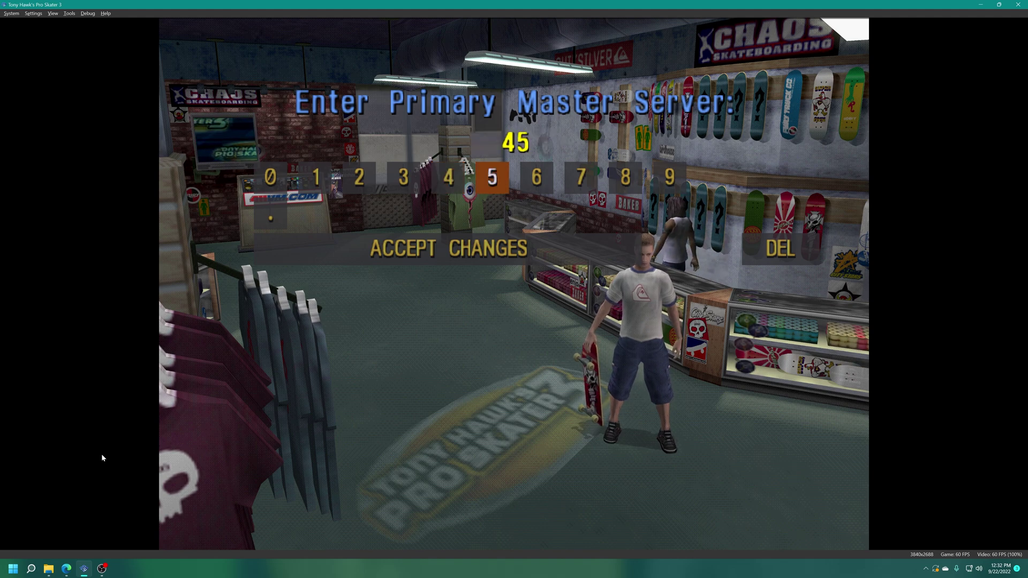
{"action": "key", "text": "Left"}
{"action": "key", "text": "Left"}
{"action": "key", "text": "Left"}
{"action": "key", "text": "Left"}
{"action": "key", "text": "Left"}
{"action": "key", "text": "Down"}
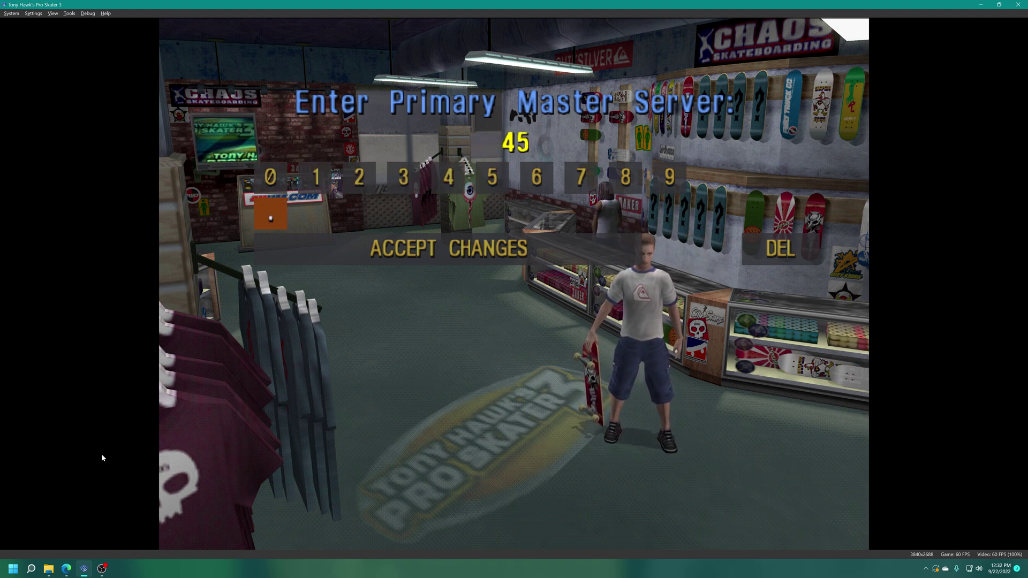
{"action": "key", "text": "Return"}
Add 7 and a dot as the second part of the Primary Master Server address.
{"action": "key", "text": "Up"}
{"action": "key", "text": "Right"}
{"action": "key", "text": "Right"}
{"action": "key", "text": "Right"}
{"action": "key", "text": "Right"}
{"action": "key", "text": "Right"}
{"action": "key", "text": "Right"}
{"action": "key", "text": "Right"}
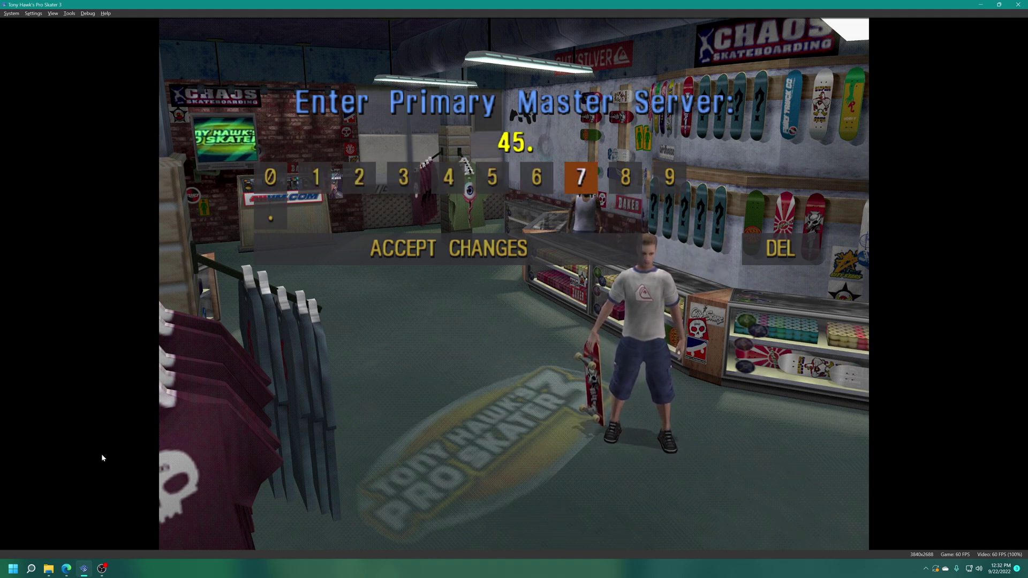
{"action": "key", "text": "Return"}
{"action": "key", "text": "Left"}
{"action": "key", "text": "Left"}
{"action": "key", "text": "Left"}
{"action": "key", "text": "Left"}
{"action": "key", "text": "Left"}
{"action": "key", "text": "Left"}
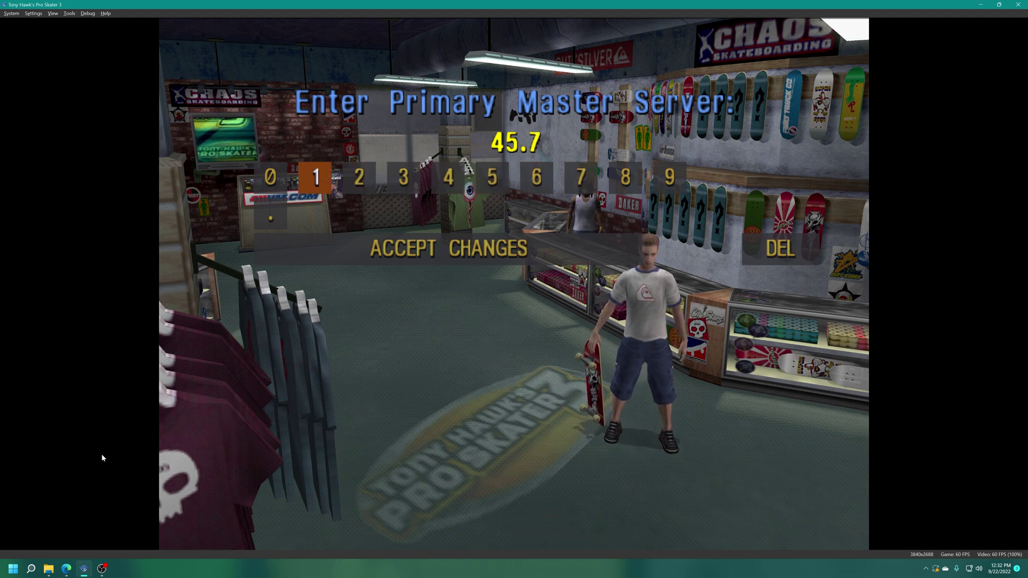
{"action": "key", "text": "Left"}
{"action": "key", "text": "Down"}
{"action": "key", "text": "Return"}
Add 228 and a dot as the third part of the Primary Master Server address.
{"action": "key", "text": "Up"}
{"action": "key", "text": "Right"}
{"action": "key", "text": "Right"}
{"action": "key", "text": "Return"}
{"action": "key", "text": "Return"}
{"action": "key", "text": "Right"}
{"action": "key", "text": "Right"}
{"action": "key", "text": "Right"}
{"action": "key", "text": "Right"}
{"action": "key", "text": "Right"}
{"action": "key", "text": "Right"}
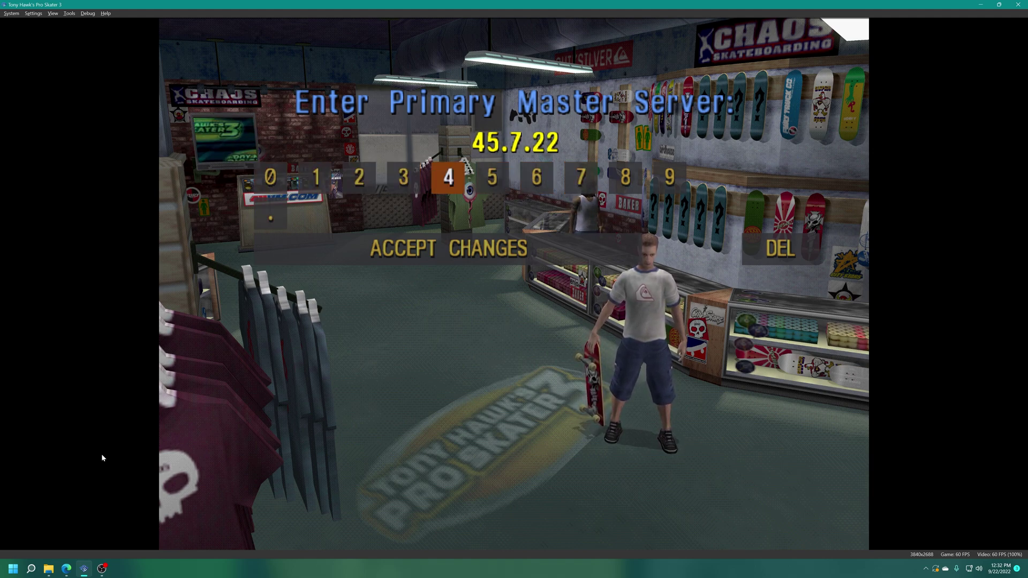
{"action": "key", "text": "Return"}
{"action": "key", "text": "Left"}
{"action": "key", "text": "Left"}
{"action": "key", "text": "Left"}
{"action": "key", "text": "Left"}
{"action": "key", "text": "Left"}
{"action": "key", "text": "Left"}
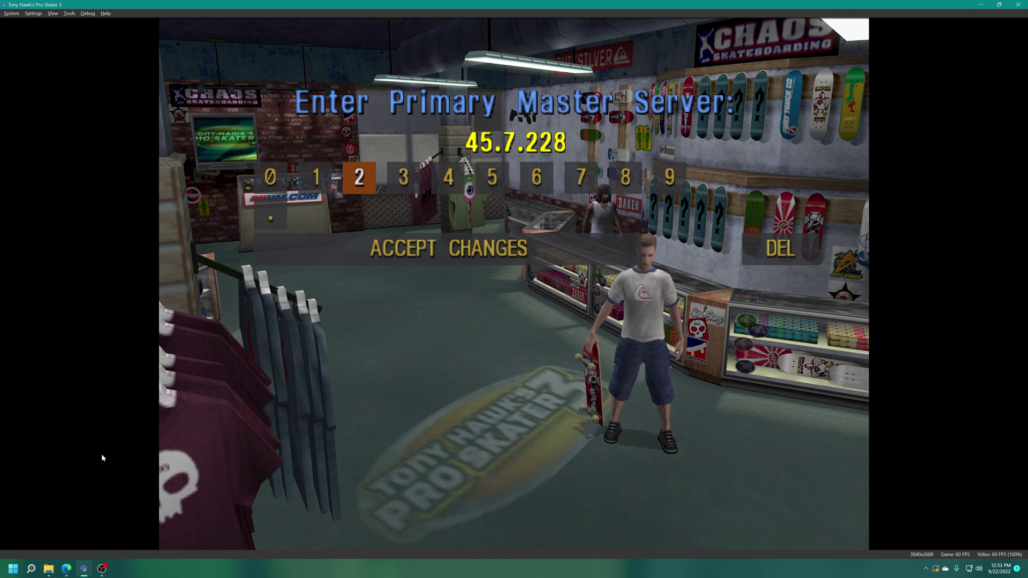
{"action": "key", "text": "Left"}
{"action": "key", "text": "Left"}
{"action": "key", "text": "Down"}
{"action": "key", "text": "Return"}
{"action": "key", "text": "Up"}
{"action": "key", "text": "Return"}
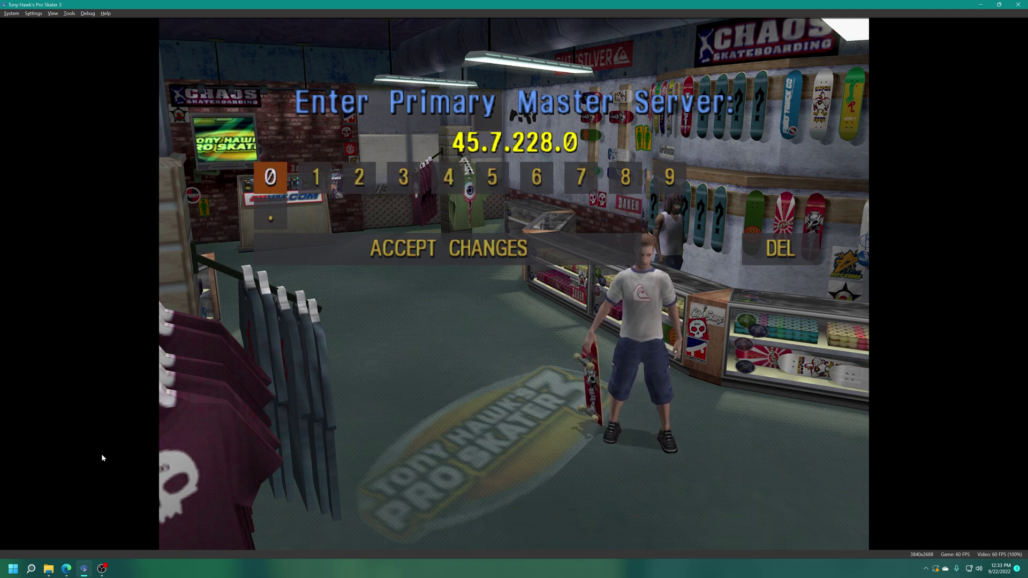
{"action": "key", "text": "Down"}
{"action": "key", "text": "Down"}
{"action": "key", "text": "Right"}
{"action": "key", "text": "Return"}
{"action": "key", "text": "Left"}
{"action": "key", "text": "Up"}
{"action": "key", "text": "Up"}
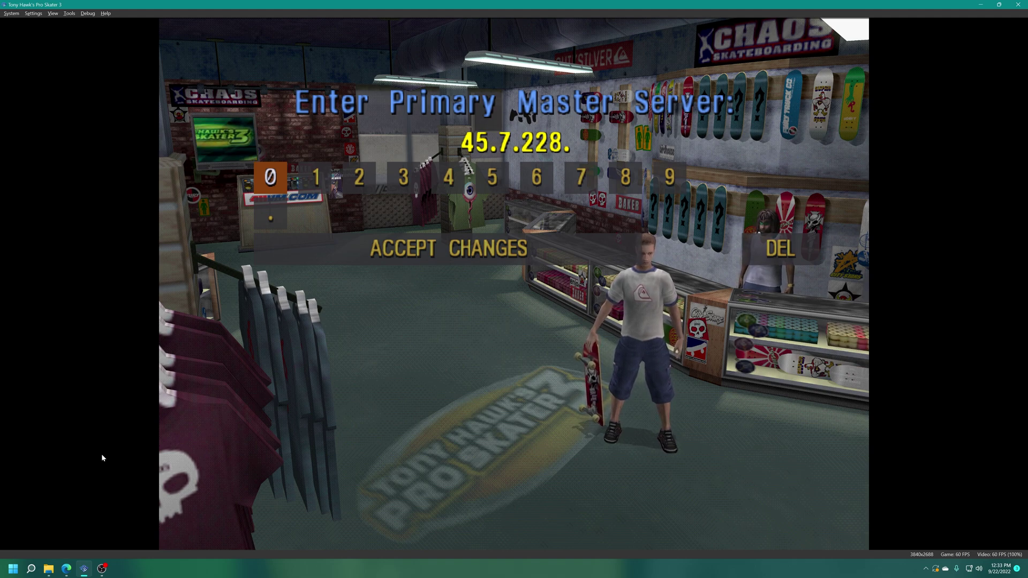
Complete the Primary Master Server address with 197, making it 45.7.228.197, and accept the changes.
{"action": "key", "text": "Right"}
{"action": "key", "text": "Return"}
{"action": "key", "text": "Left"}
{"action": "key", "text": "Left"}
{"action": "key", "text": "Left"}
{"action": "key", "text": "Right"}
{"action": "key", "text": "Return"}
{"action": "key", "text": "Left"}
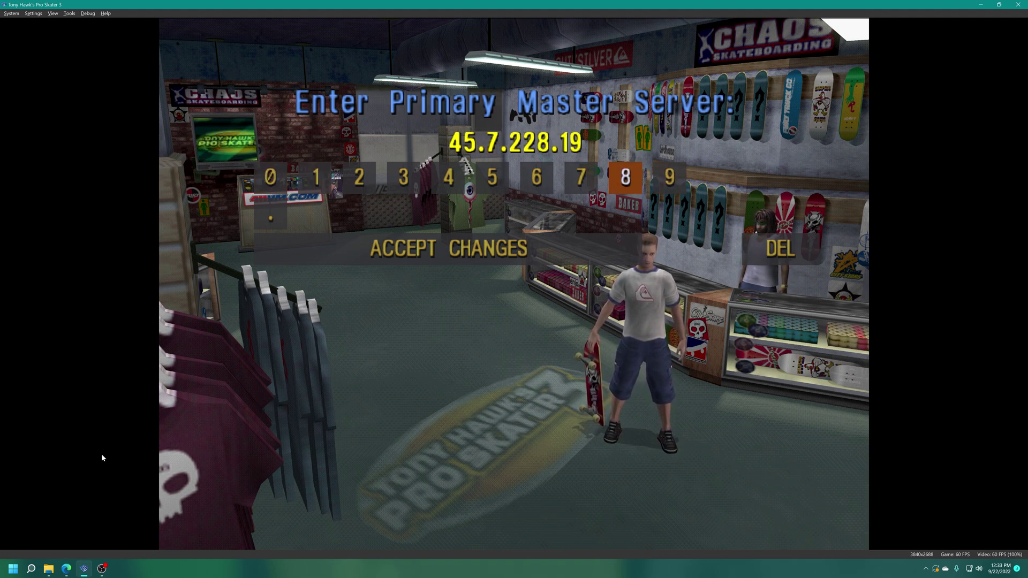
{"action": "key", "text": "Left"}
{"action": "key", "text": "Return"}
{"action": "key", "text": "Down"}
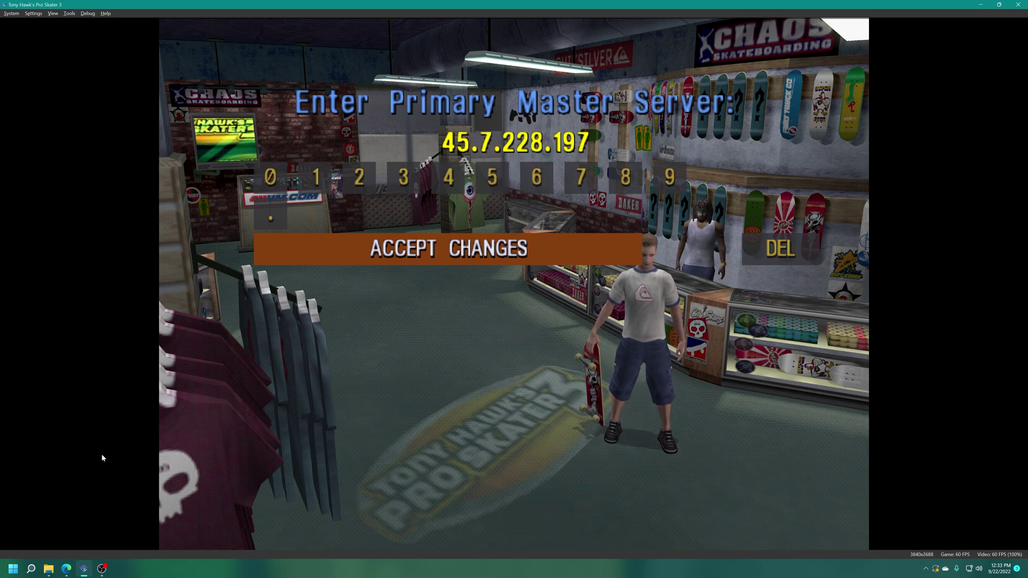
{"action": "key", "text": "Return"}
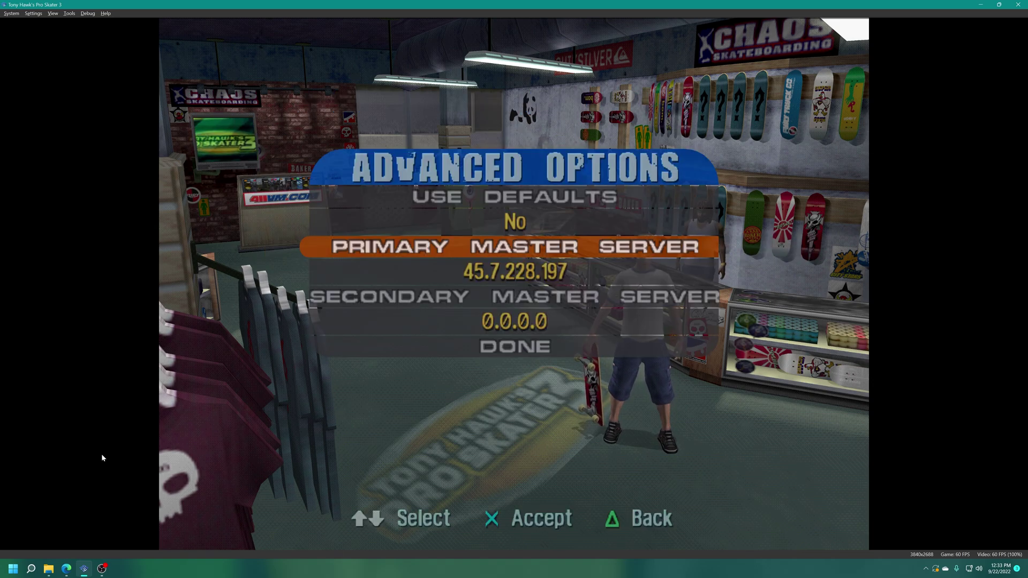
Finish the advanced options and save the network settings.
{"action": "key", "text": "Down"}
{"action": "key", "text": "Down"}
{"action": "key", "text": "Return"}
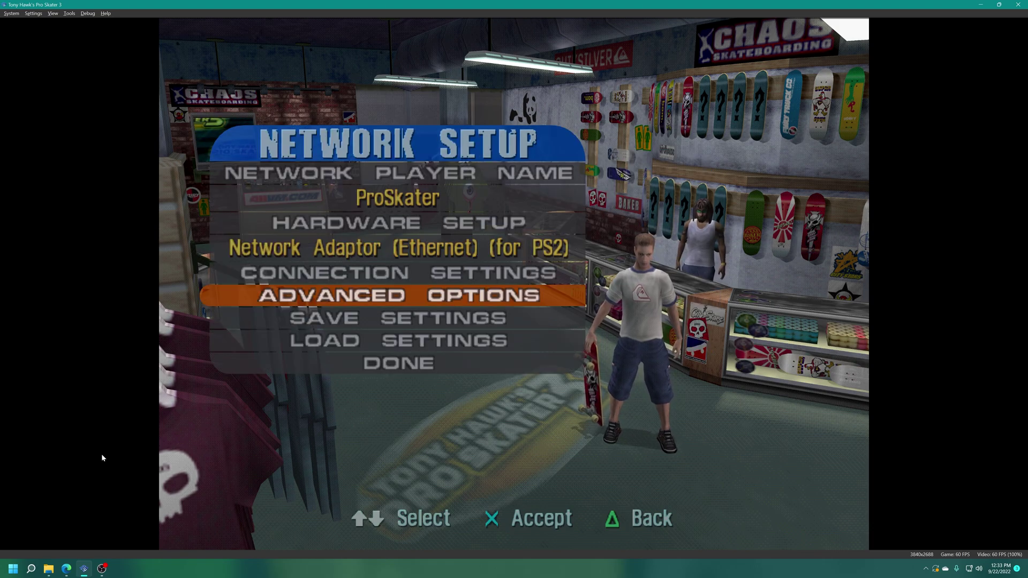
{"action": "key", "text": "Down"}
{"action": "key", "text": "Return"}
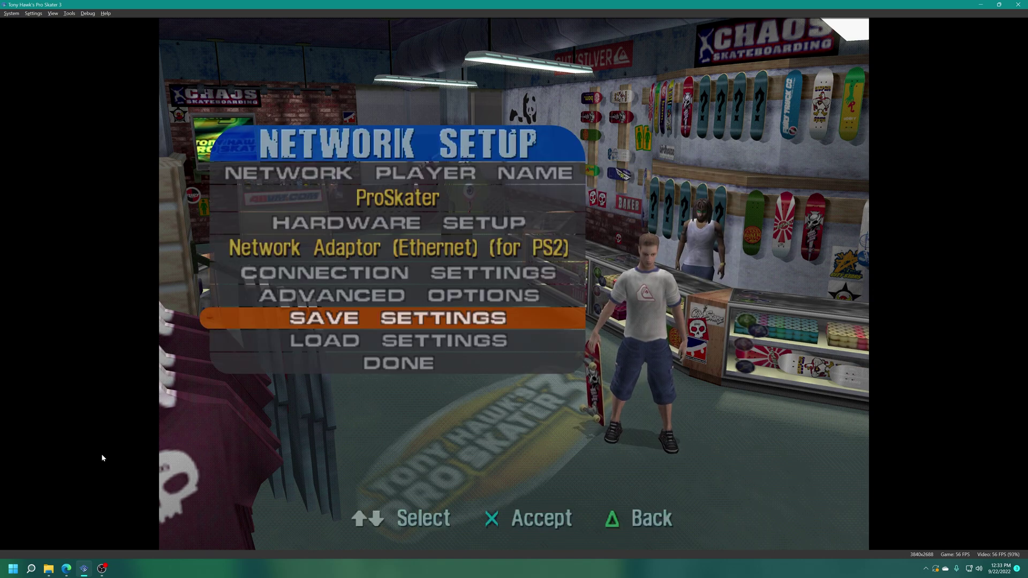
Finish the network setup and continue to the Network Play options.
{"action": "key", "text": "Down"}
{"action": "key", "text": "Down"}
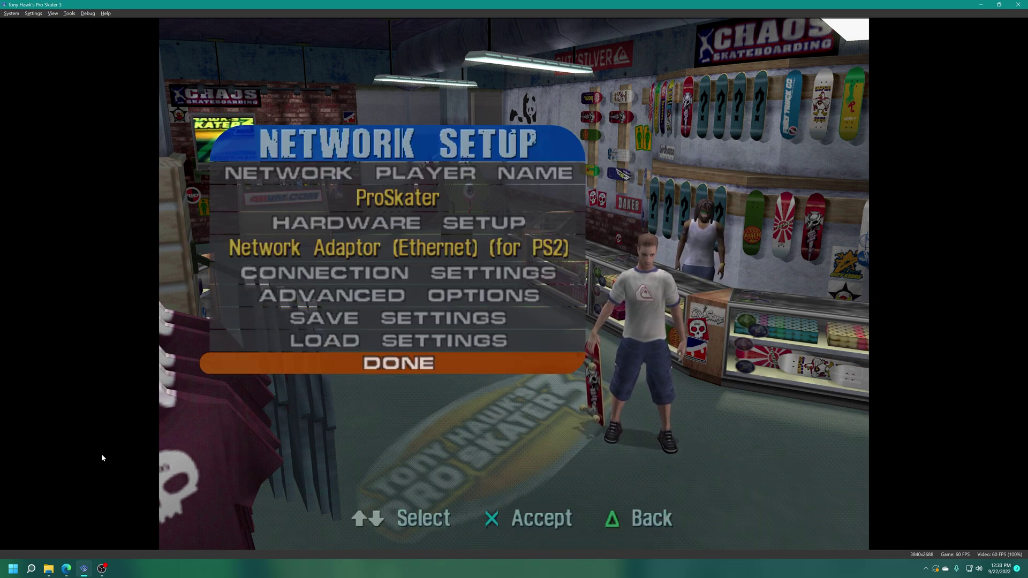
{"action": "key", "text": "Return"}
{"action": "key", "text": "Return"}
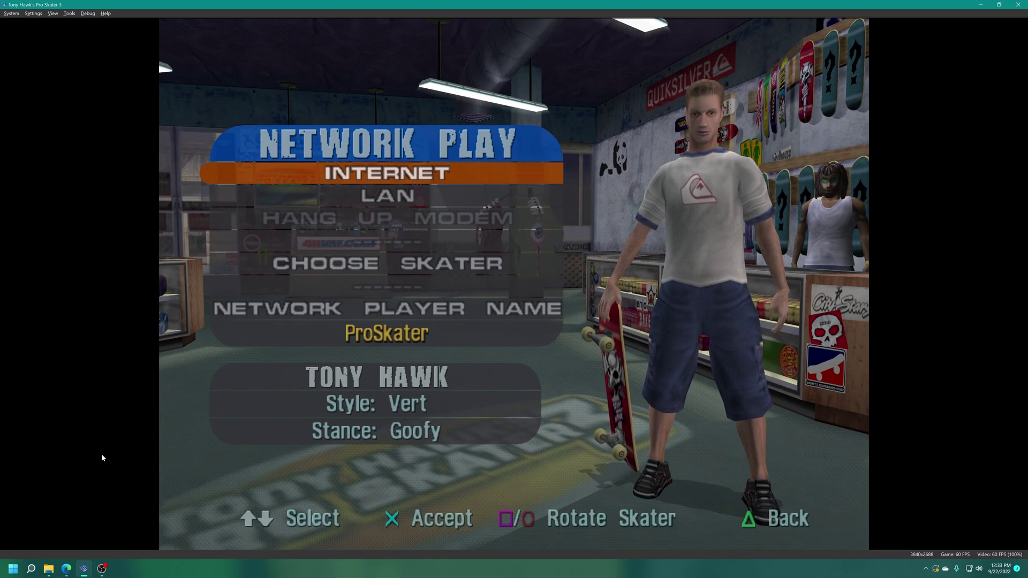
Choose Internet play over LAN and connect to the online server.
{"action": "key", "text": "Down"}
{"action": "key", "text": "Up"}
{"action": "key", "text": "Down"}
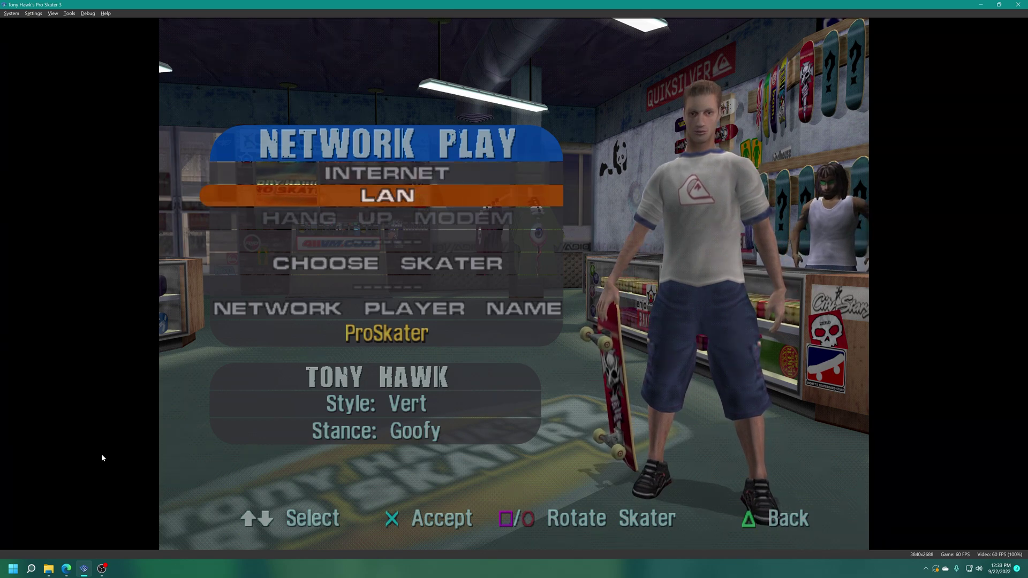
{"action": "key", "text": "Up"}
{"action": "key", "text": "Return"}
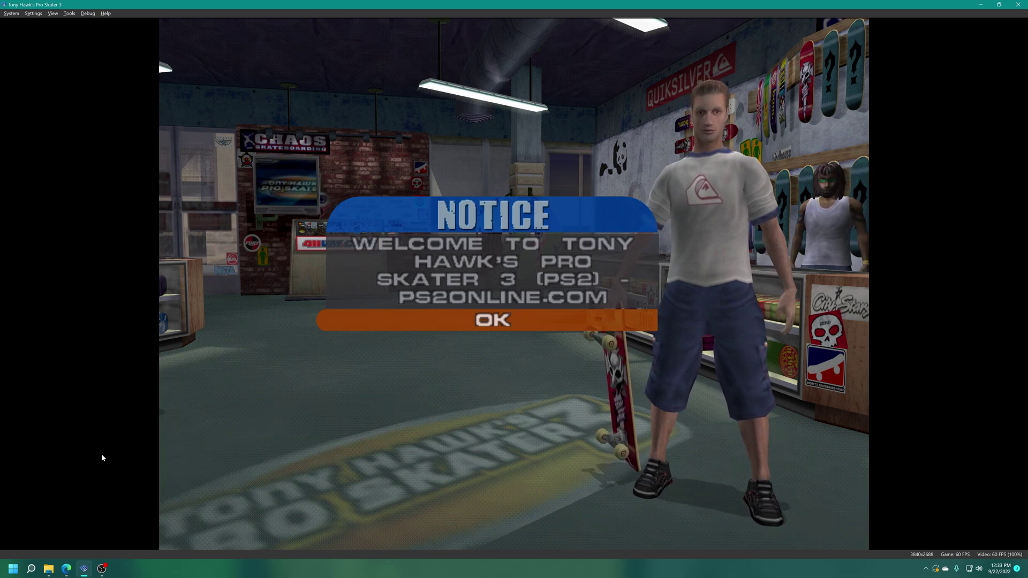
Dismiss the welcome notice, look through the online region list and enter the West Coast 1 region.
{"action": "key", "text": "Return"}
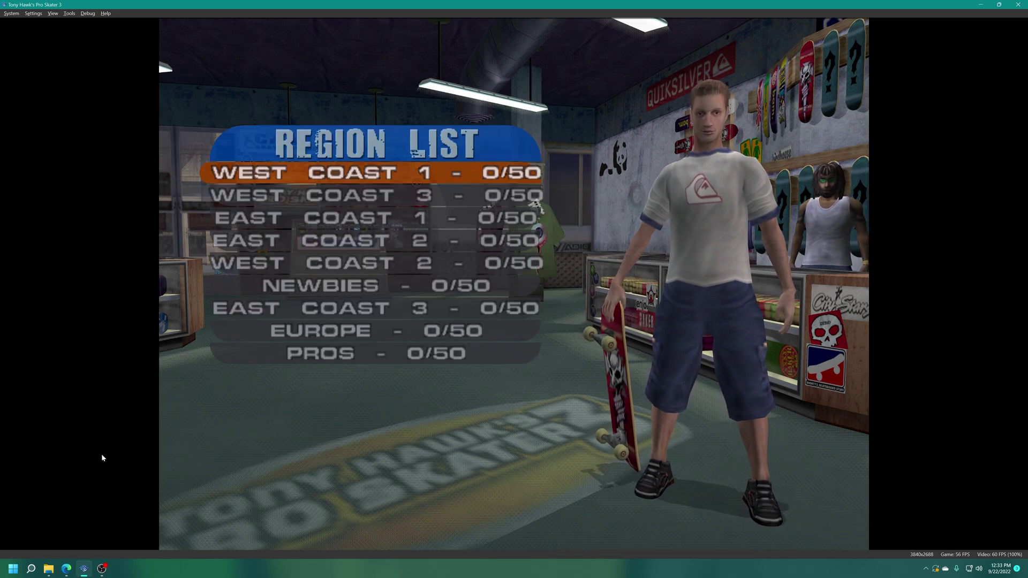
{"action": "key", "text": "Down"}
{"action": "key", "text": "Down"}
{"action": "key", "text": "Down"}
{"action": "key", "text": "Down"}
{"action": "key", "text": "Down"}
{"action": "key", "text": "Down"}
{"action": "key", "text": "Down"}
{"action": "key", "text": "Down"}
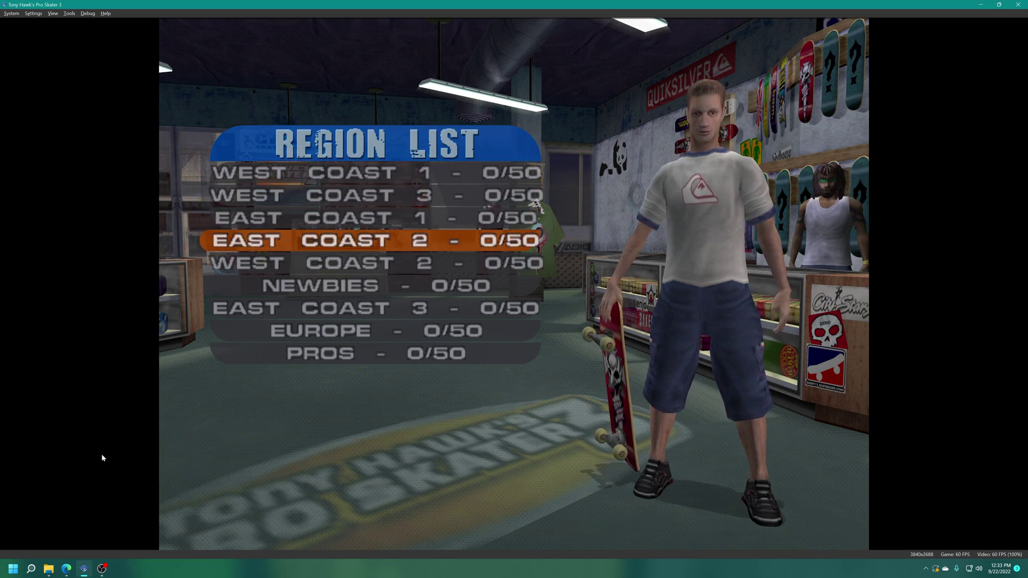
{"action": "key", "text": "Up"}
{"action": "key", "text": "Up"}
{"action": "key", "text": "Up"}
{"action": "key", "text": "Up"}
{"action": "key", "text": "Up"}
{"action": "key", "text": "Up"}
{"action": "key", "text": "Up"}
{"action": "key", "text": "Up"}
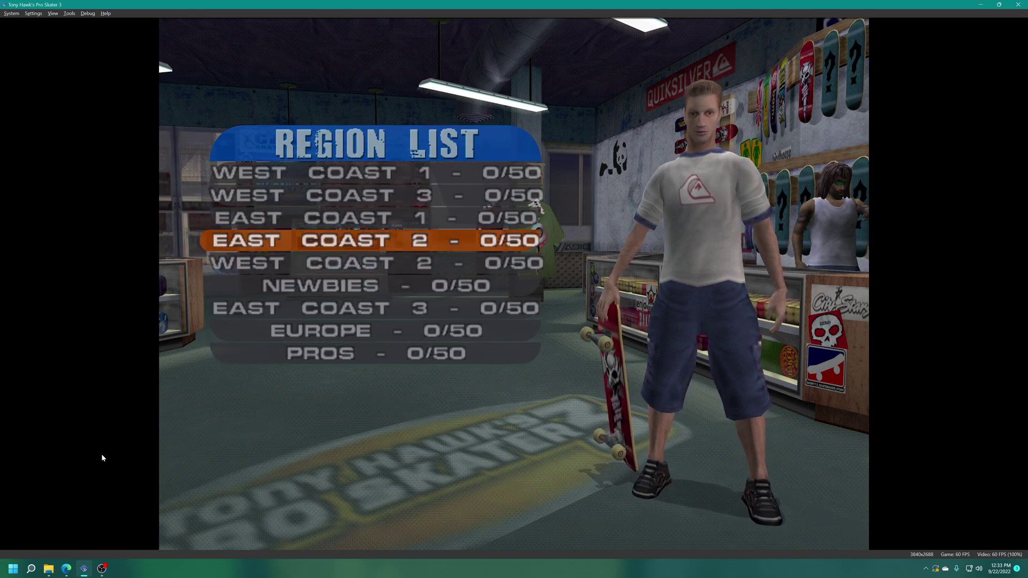
{"action": "key", "text": "Return"}
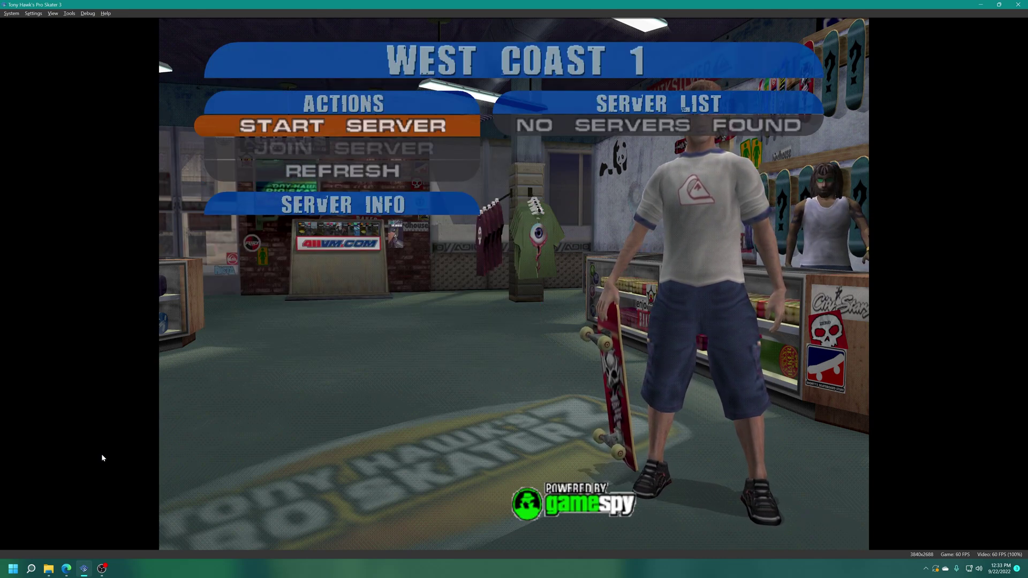
Start a new server in West Coast 1 to open its setup options.
{"action": "key", "text": "Down"}
{"action": "key", "text": "Up"}
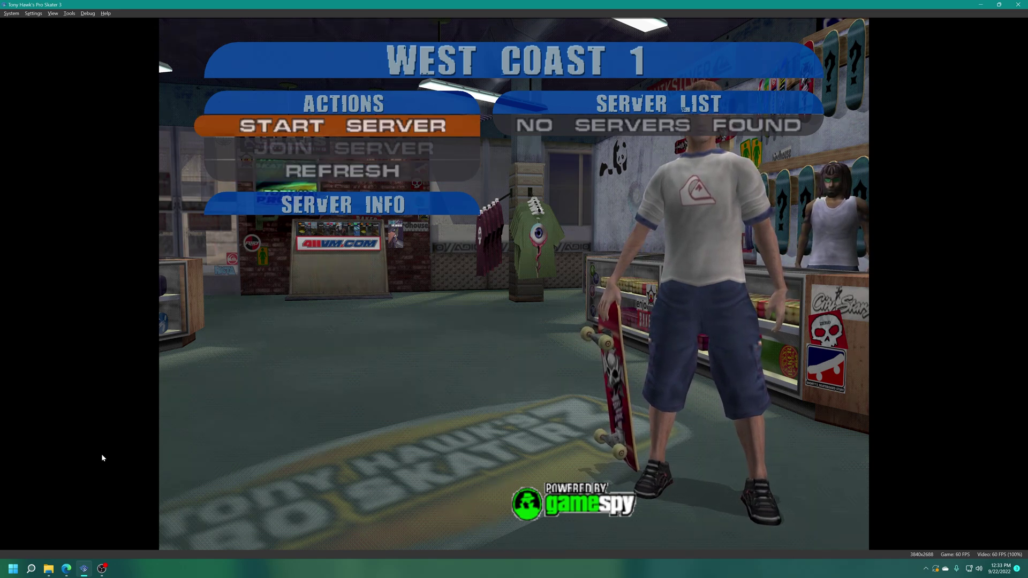
{"action": "key", "text": "Return"}
{"action": "key", "text": "Down"}
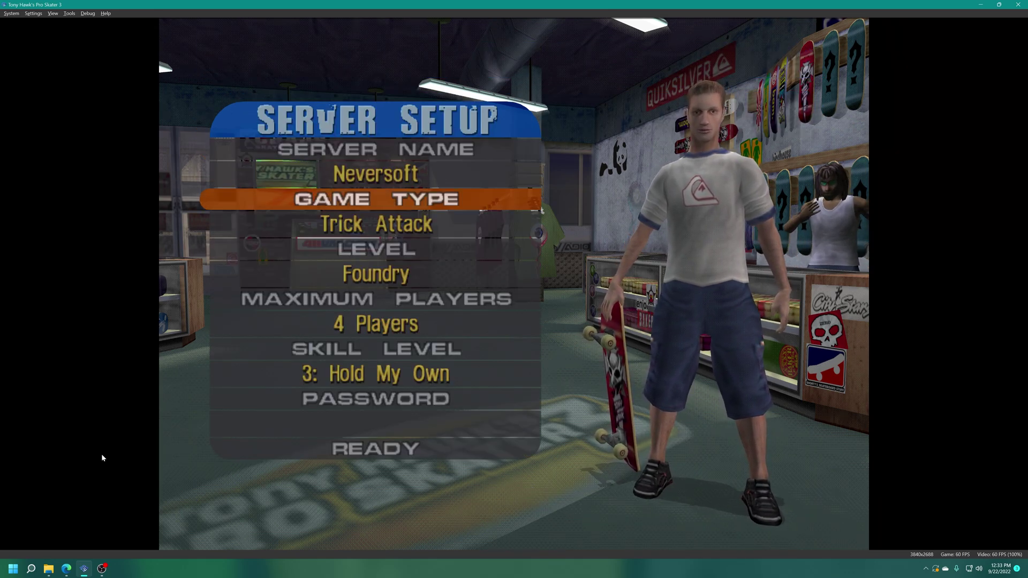
Set the server's game type to King of the Hill.
{"action": "key", "text": "Return"}
{"action": "key", "text": "Down"}
{"action": "key", "text": "Down"}
{"action": "key", "text": "Down"}
{"action": "key", "text": "Down"}
{"action": "key", "text": "Return"}
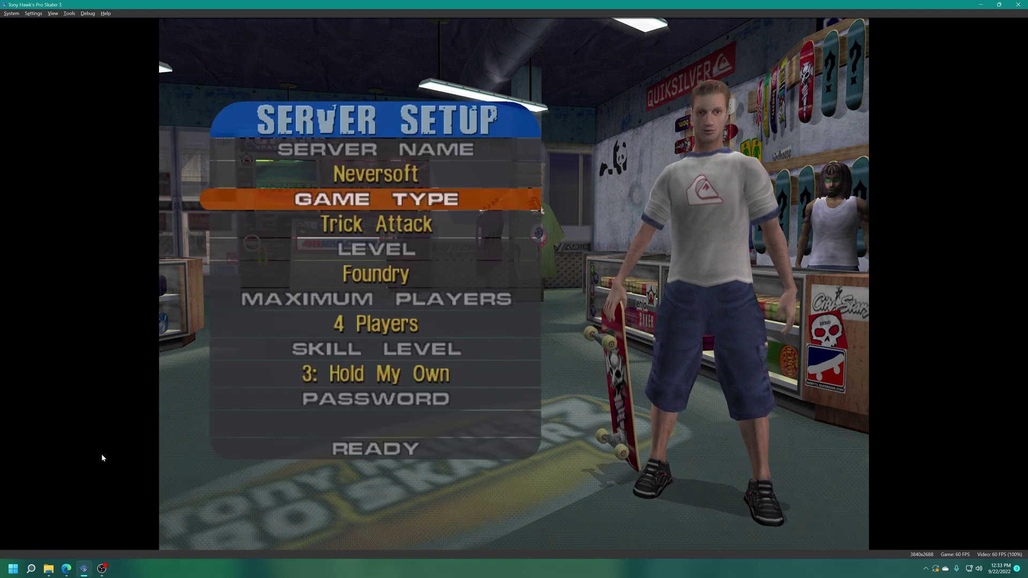
{"action": "key", "text": "Return"}
{"action": "key", "text": "Down"}
{"action": "key", "text": "Down"}
{"action": "key", "text": "Down"}
{"action": "key", "text": "Return"}
{"action": "key", "text": "Down"}
{"action": "key", "text": "Down"}
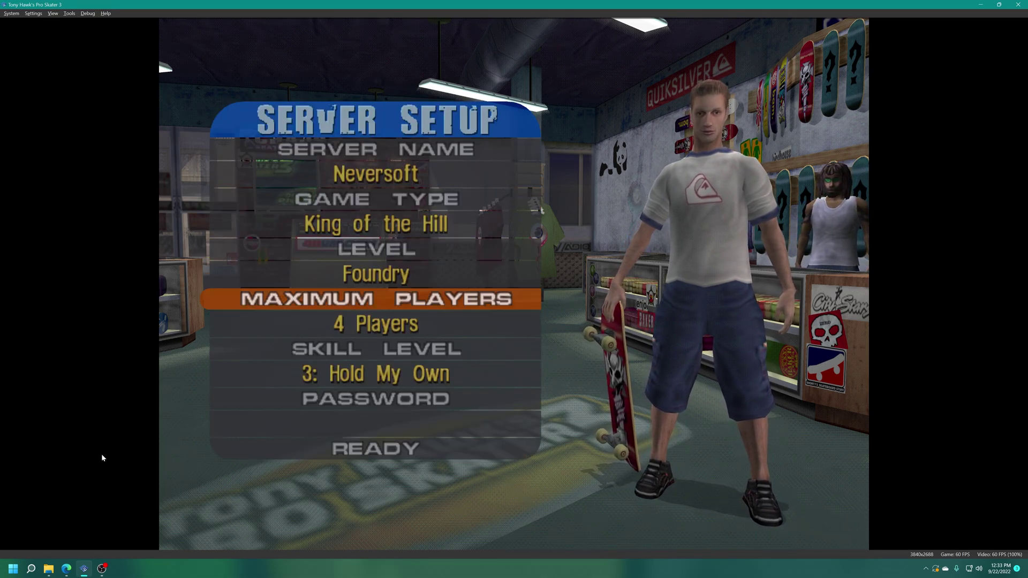
Keep the Foundry level and the 4 Players maximum, and mark the server setup as ready.
{"action": "key", "text": "Up"}
{"action": "key", "text": "Return"}
{"action": "key", "text": "Return"}
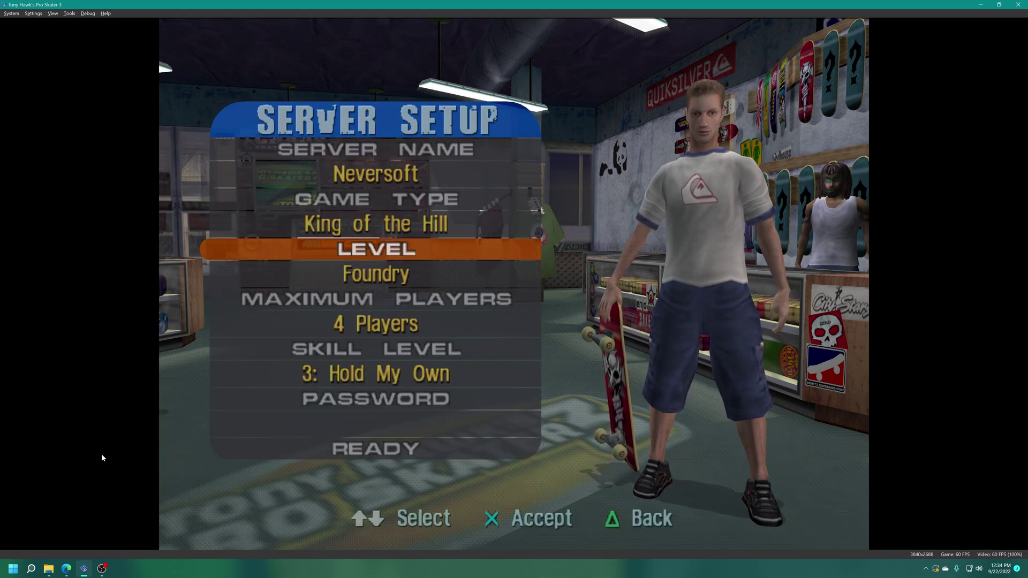
{"action": "key", "text": "Down"}
{"action": "key", "text": "Return"}
{"action": "key", "text": "Return"}
{"action": "key", "text": "Down"}
{"action": "key", "text": "Down"}
{"action": "key", "text": "Down"}
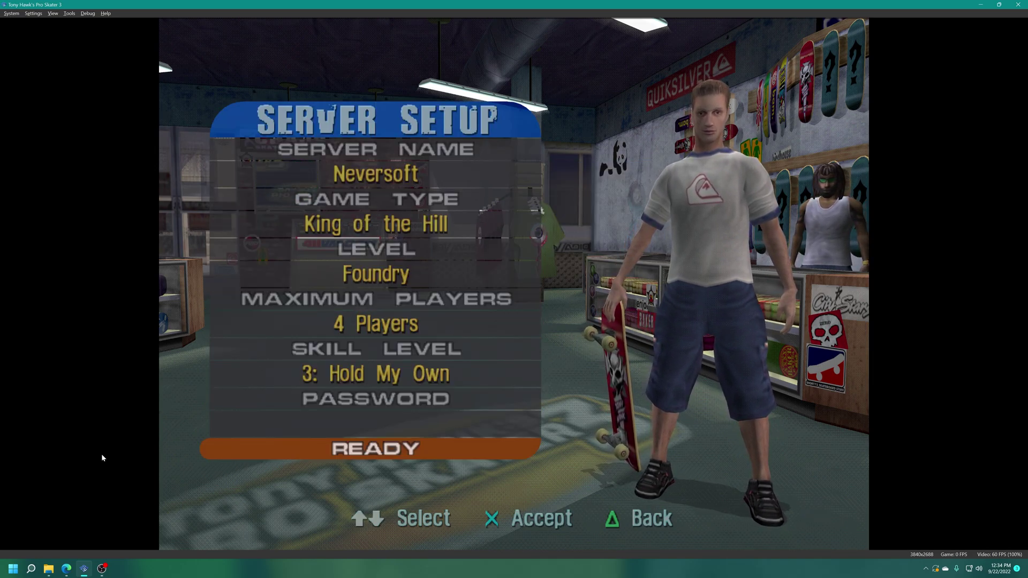
{"action": "key", "text": "Return"}
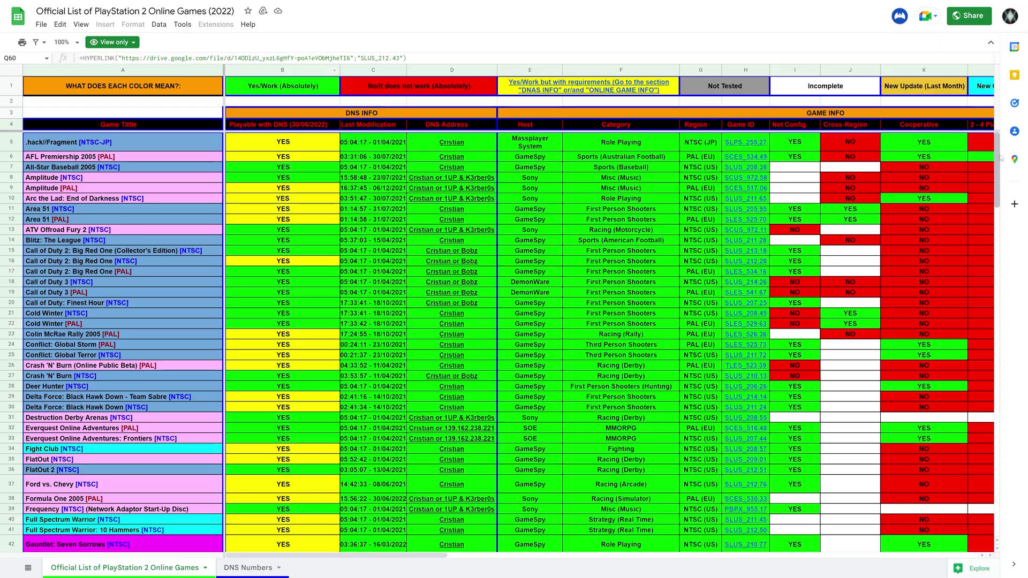
Switch to the Google Sheets list of PlayStation 2 online games and check whether Star Wars: Battlefront I and II are playable with DNS.
{"action": "left_click_drag", "start_coordinate": [1002, 158], "coordinate": [981, 160]}
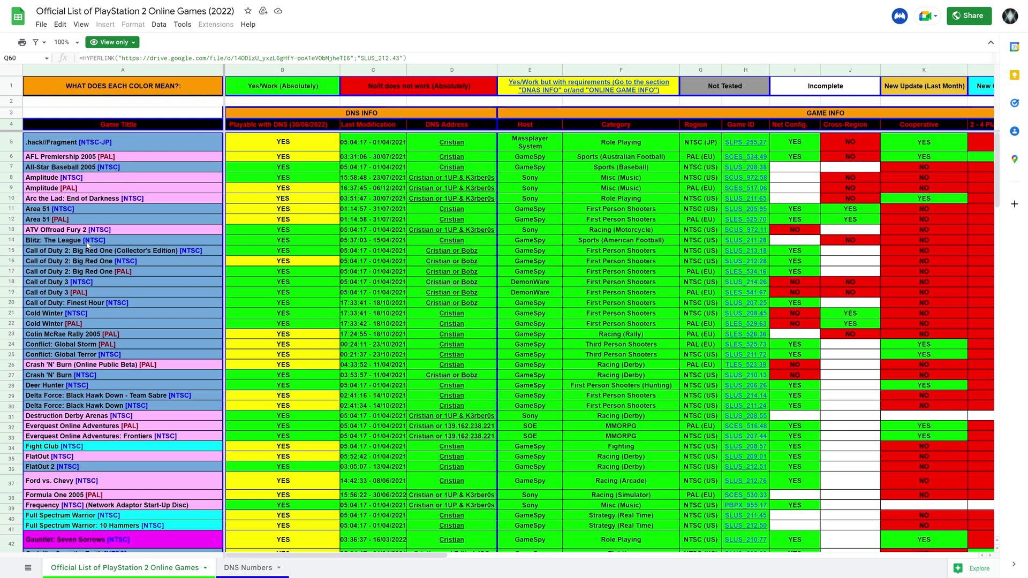
{"action": "scroll", "coordinate": [87, 345], "scroll_direction": "down", "scroll_amount": 15}
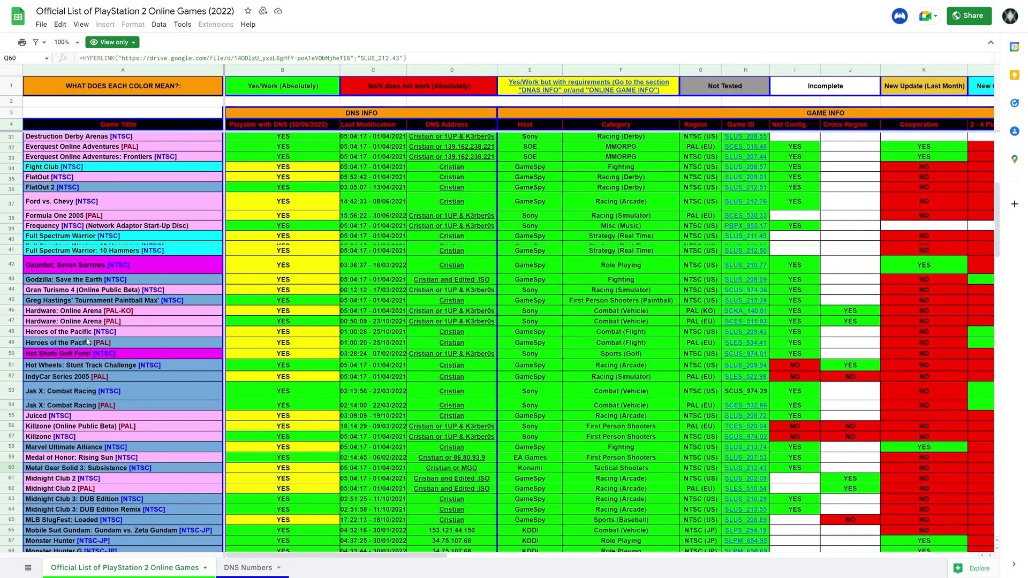
{"action": "scroll", "coordinate": [87, 344], "scroll_direction": "down", "scroll_amount": 7}
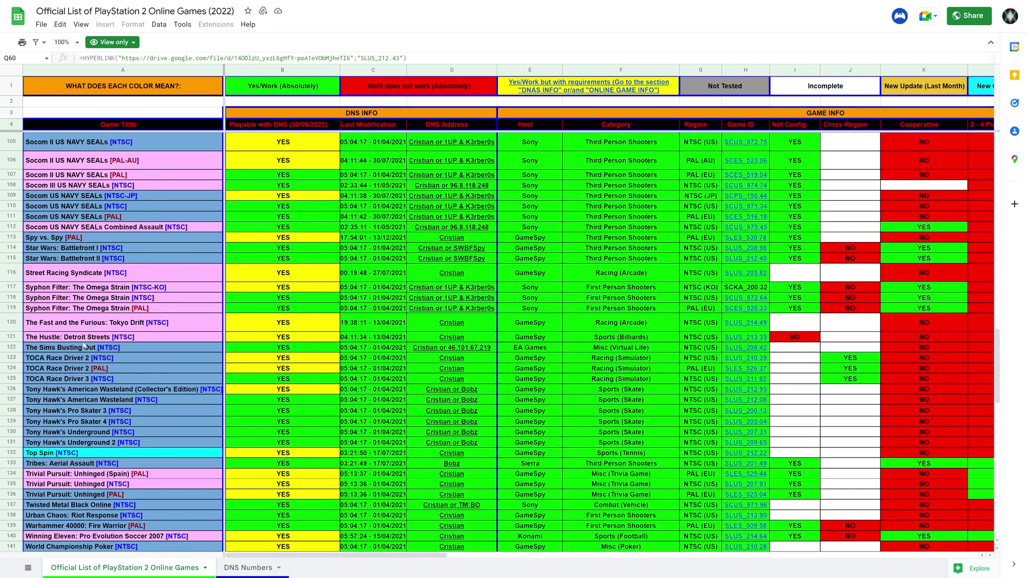
{"action": "scroll", "coordinate": [84, 346], "scroll_direction": "up", "scroll_amount": 1}
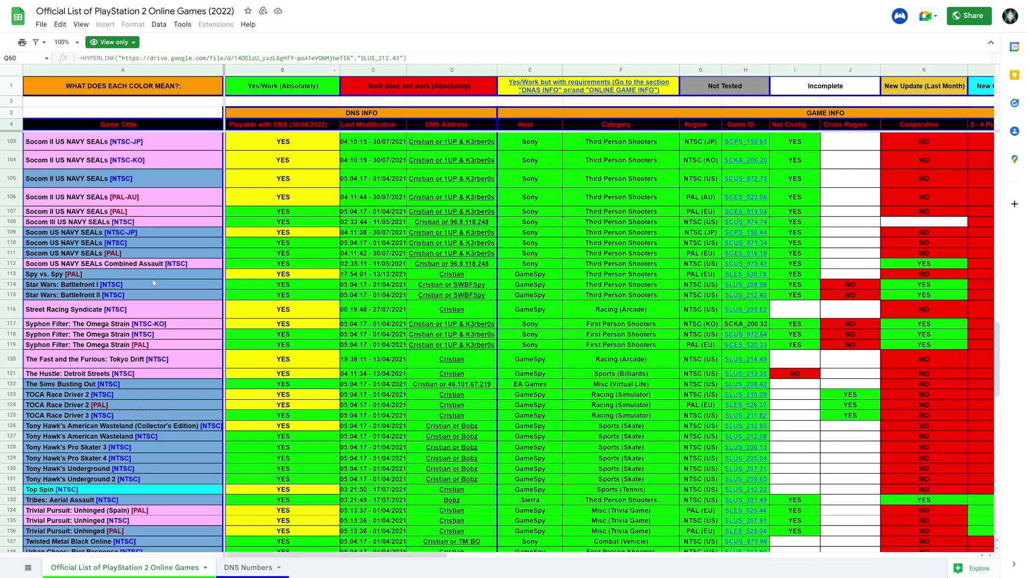
{"action": "left_click", "coordinate": [302, 287]}
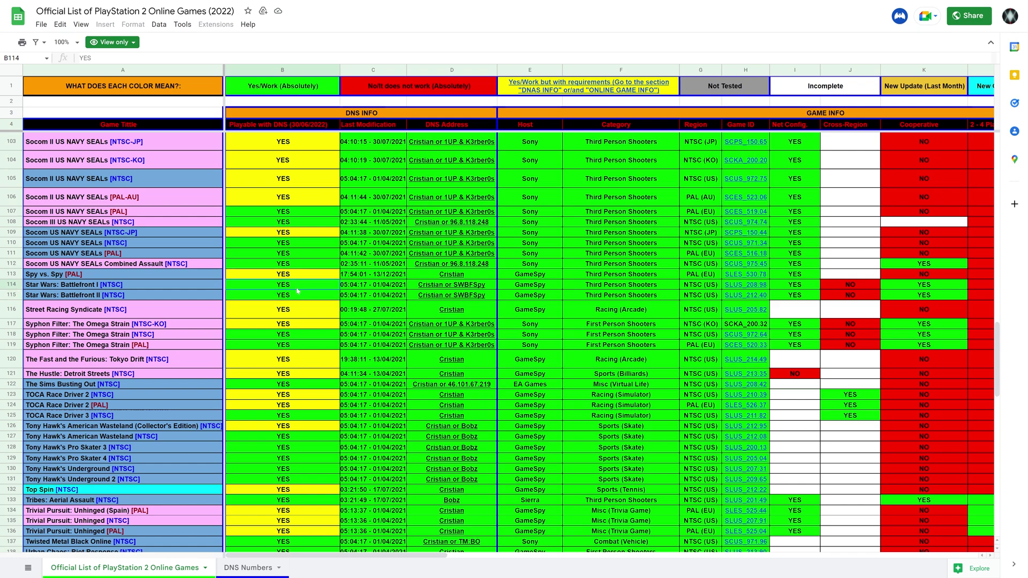
{"action": "left_click", "coordinate": [298, 295]}
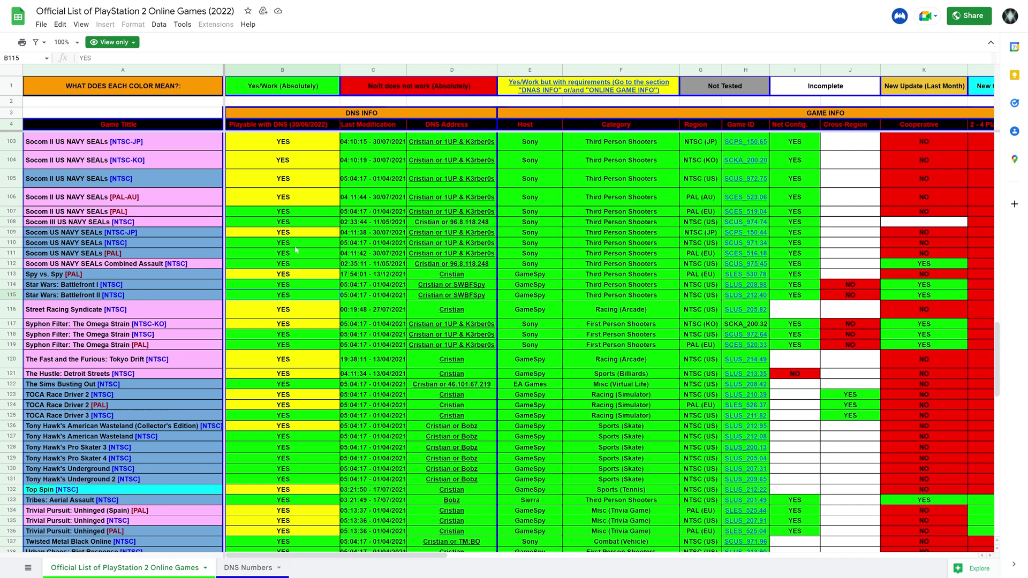
Find Metal Gear Solid 3: Subsistence [NTSC] in the list and check its DNS playability entry.
{"action": "scroll", "coordinate": [277, 197], "scroll_direction": "up", "scroll_amount": 5}
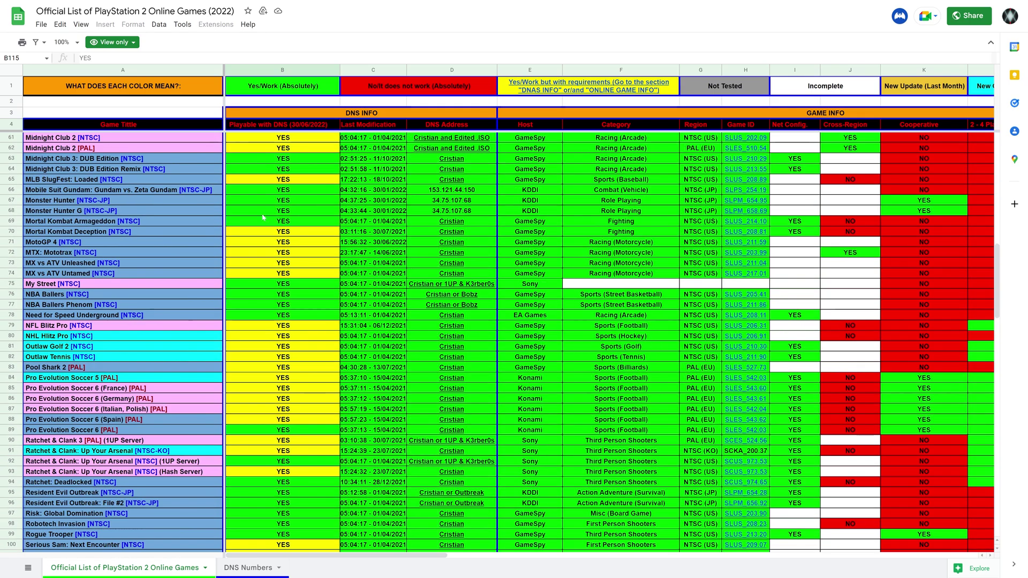
{"action": "scroll", "coordinate": [263, 217], "scroll_direction": "up", "scroll_amount": 3}
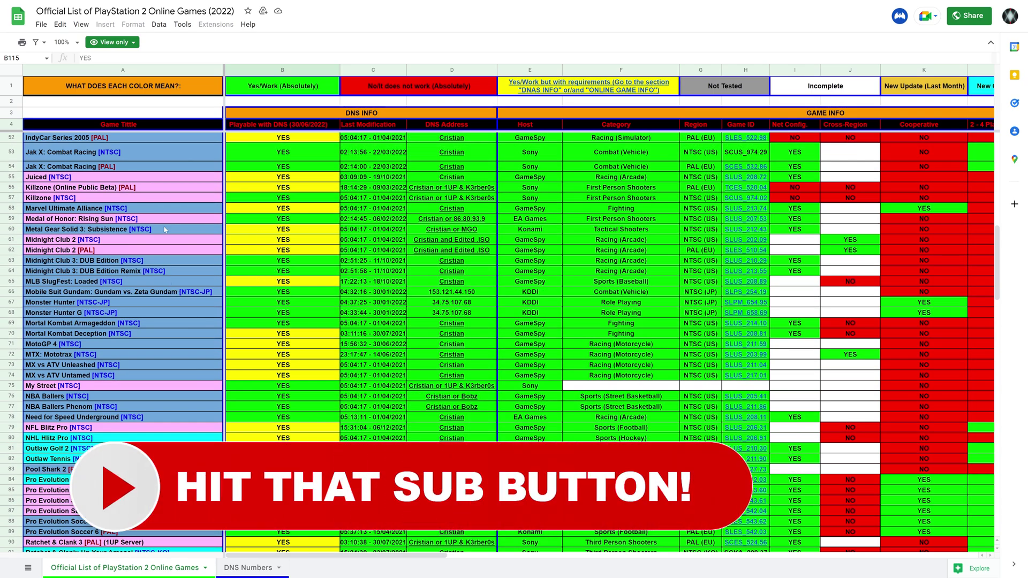
{"action": "scroll", "coordinate": [196, 228], "scroll_direction": "up", "scroll_amount": 3}
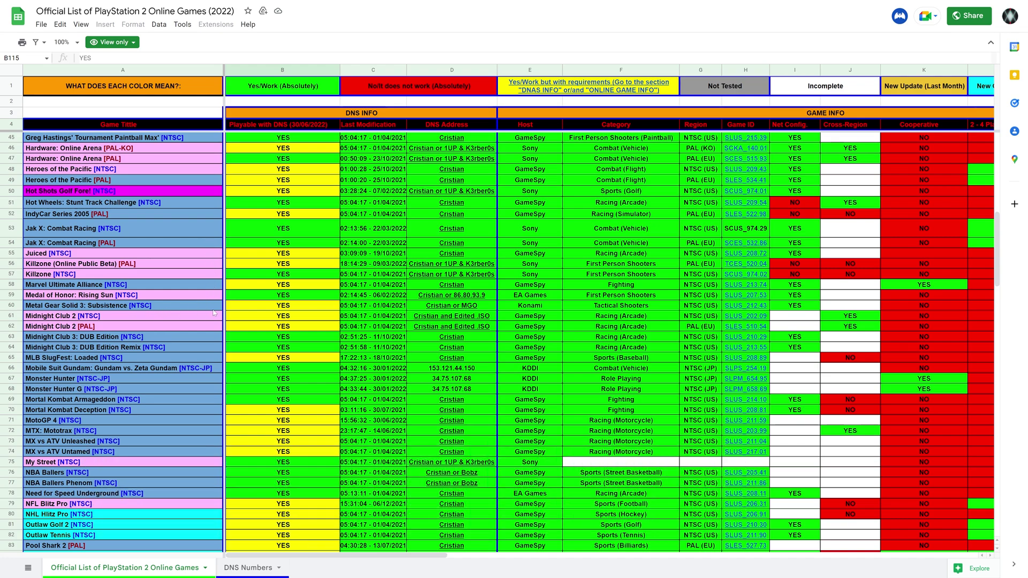
{"action": "left_click", "coordinate": [293, 307]}
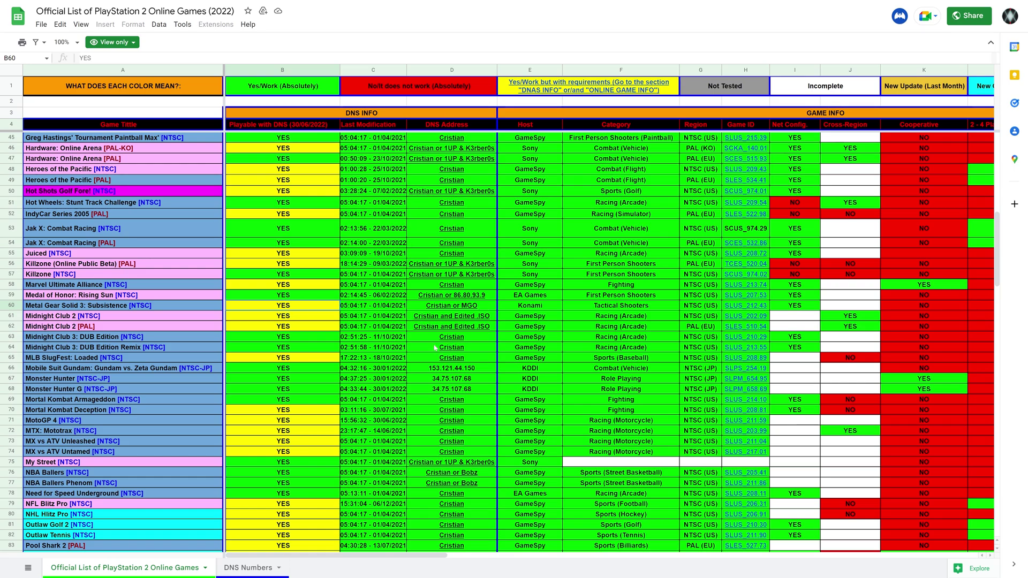
Review the DNS Address column of the games list and consult the DNS Numbers sheet.
{"action": "scroll", "coordinate": [433, 341], "scroll_direction": "up", "scroll_amount": 5}
{"action": "scroll", "coordinate": [433, 340], "scroll_direction": "up", "scroll_amount": 3}
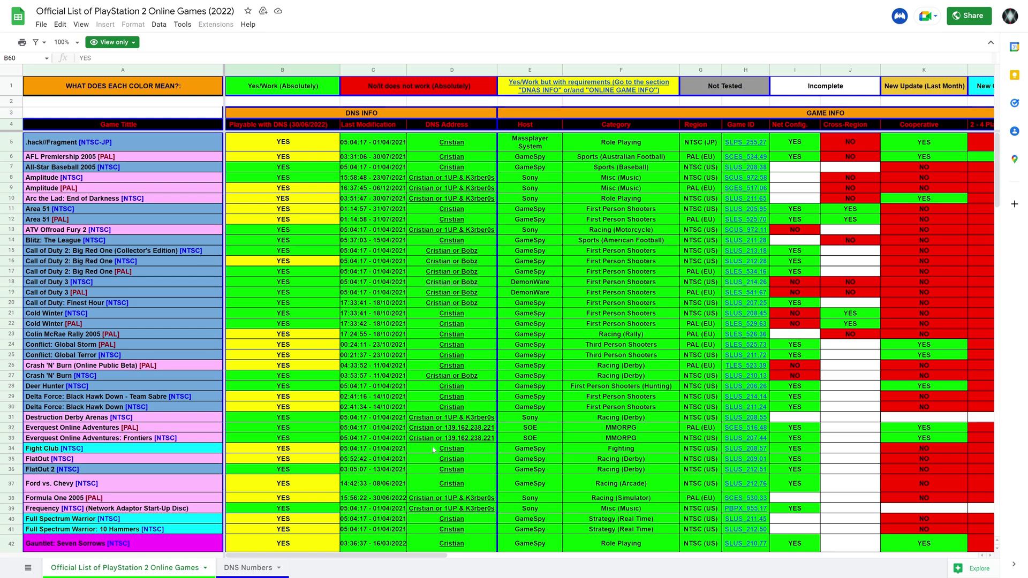
{"action": "scroll", "coordinate": [443, 409], "scroll_direction": "down", "scroll_amount": 6}
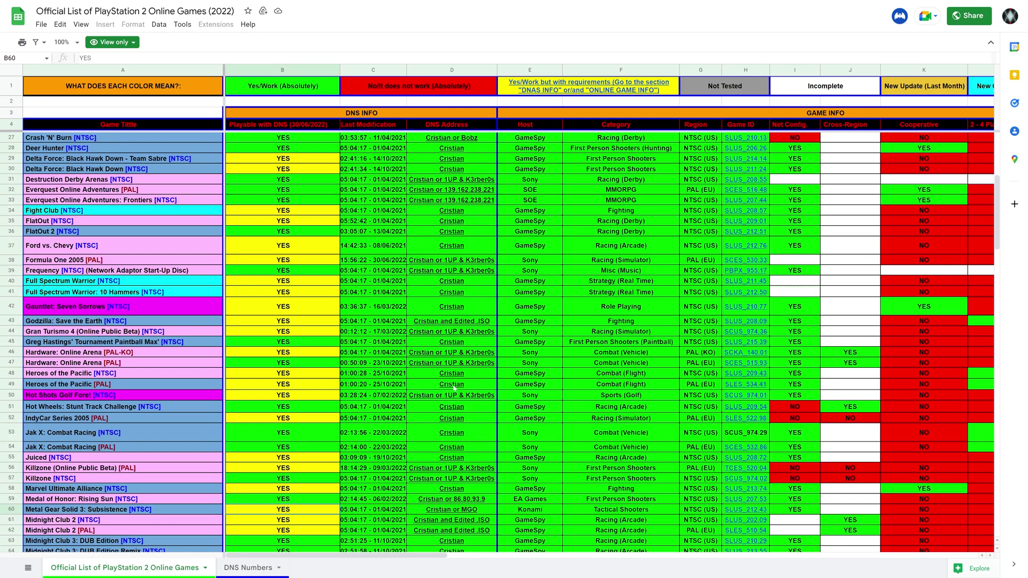
{"action": "scroll", "coordinate": [459, 367], "scroll_direction": "down", "scroll_amount": 7}
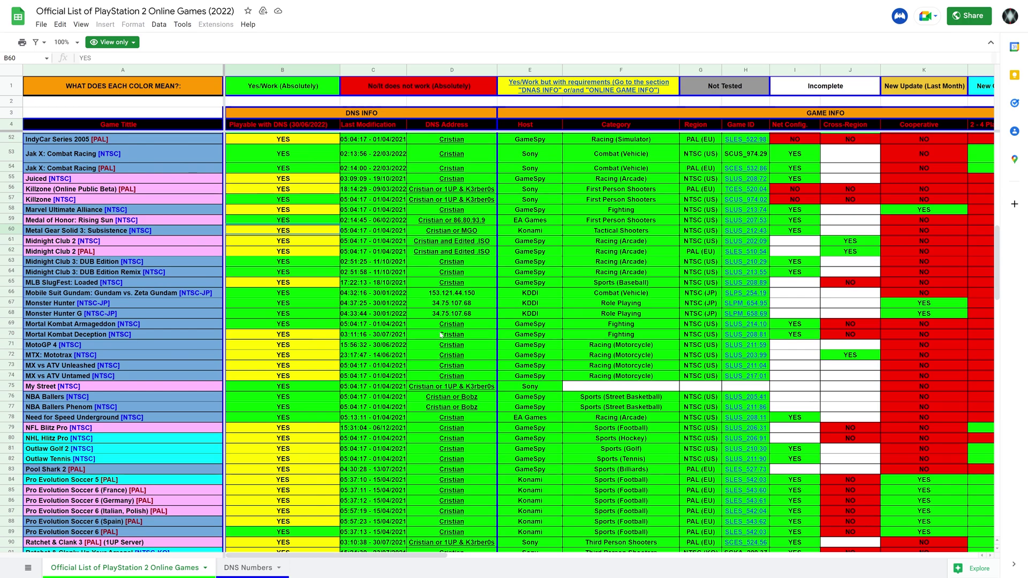
{"action": "scroll", "coordinate": [442, 336], "scroll_direction": "down", "scroll_amount": 3}
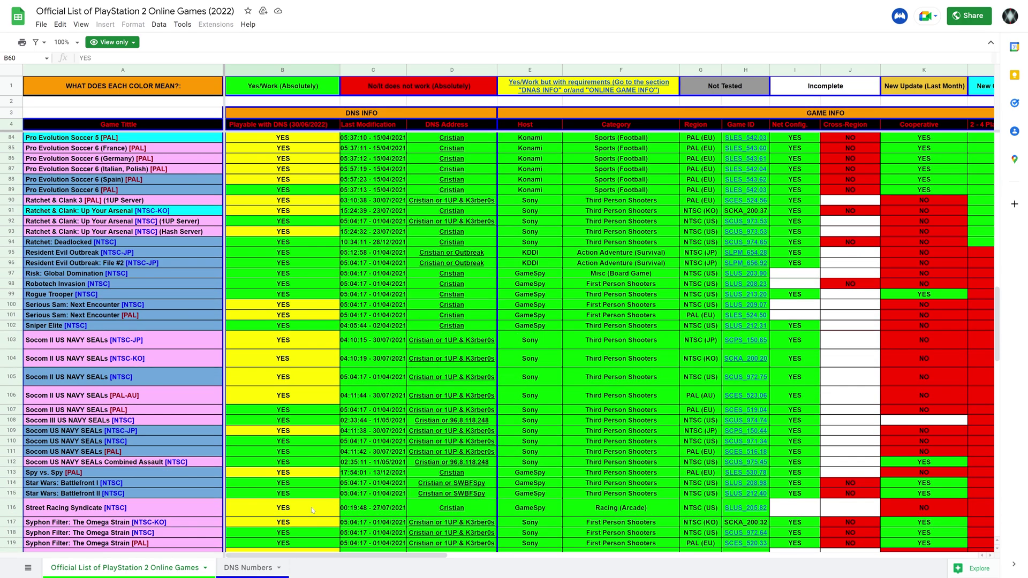
{"action": "left_click", "coordinate": [240, 568]}
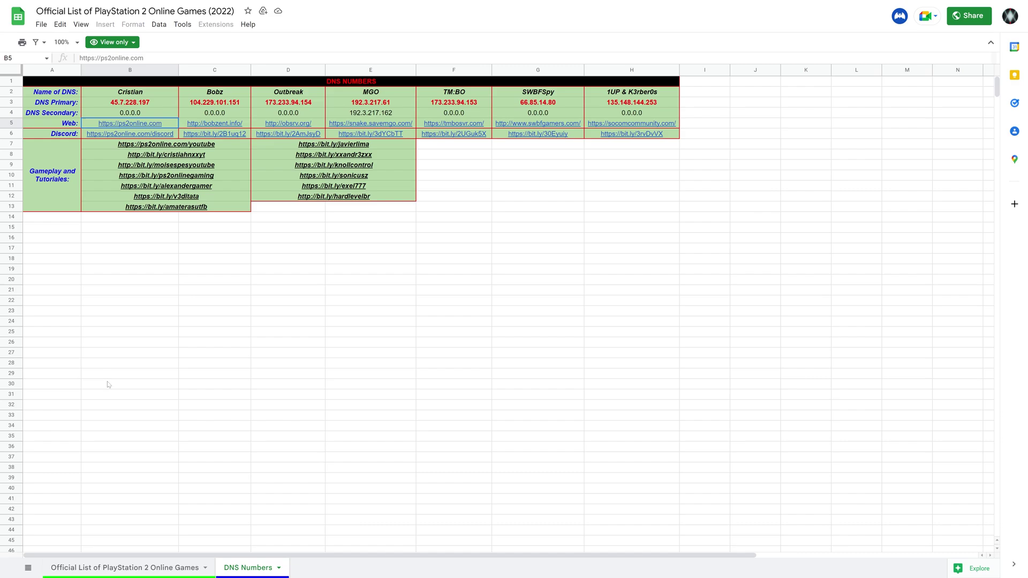
{"action": "left_click", "coordinate": [164, 572]}
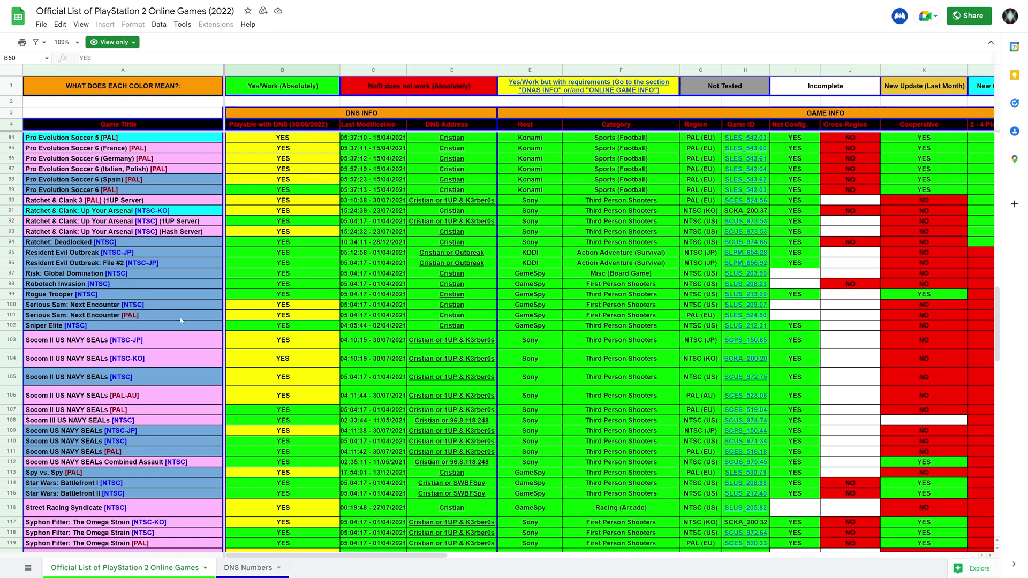
Examine the DNS playability of the remaining titles, from the Socom games through Tony Hawk and beyond.
{"action": "scroll", "coordinate": [195, 391], "scroll_direction": "up", "scroll_amount": 2}
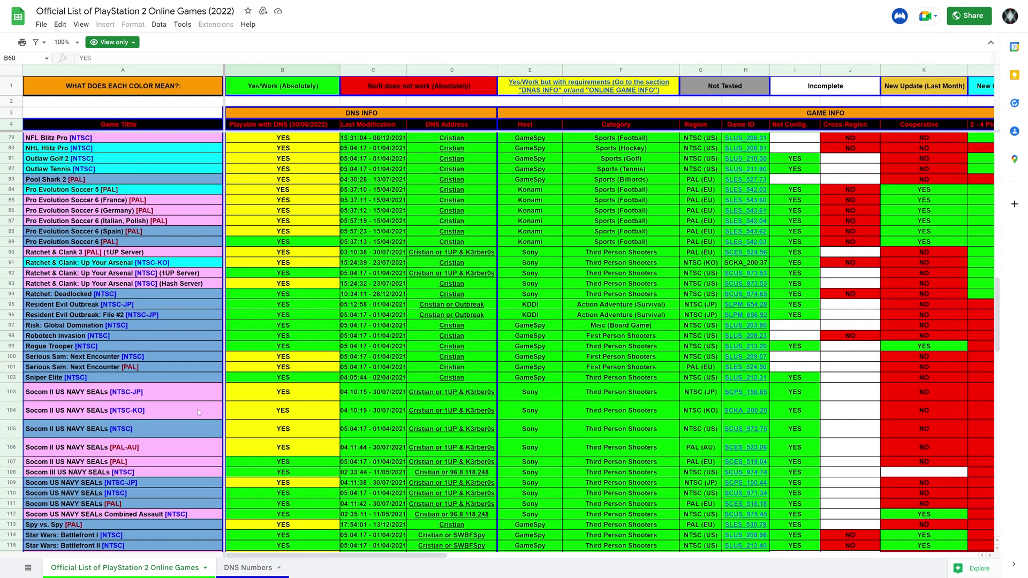
{"action": "scroll", "coordinate": [190, 365], "scroll_direction": "down", "scroll_amount": 2}
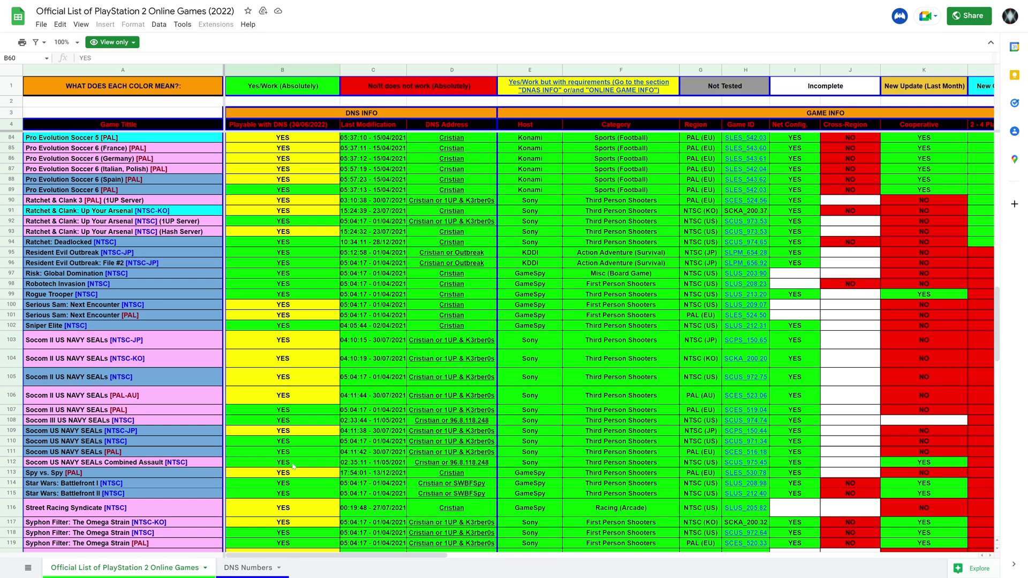
{"action": "scroll", "coordinate": [293, 467], "scroll_direction": "down", "scroll_amount": 4}
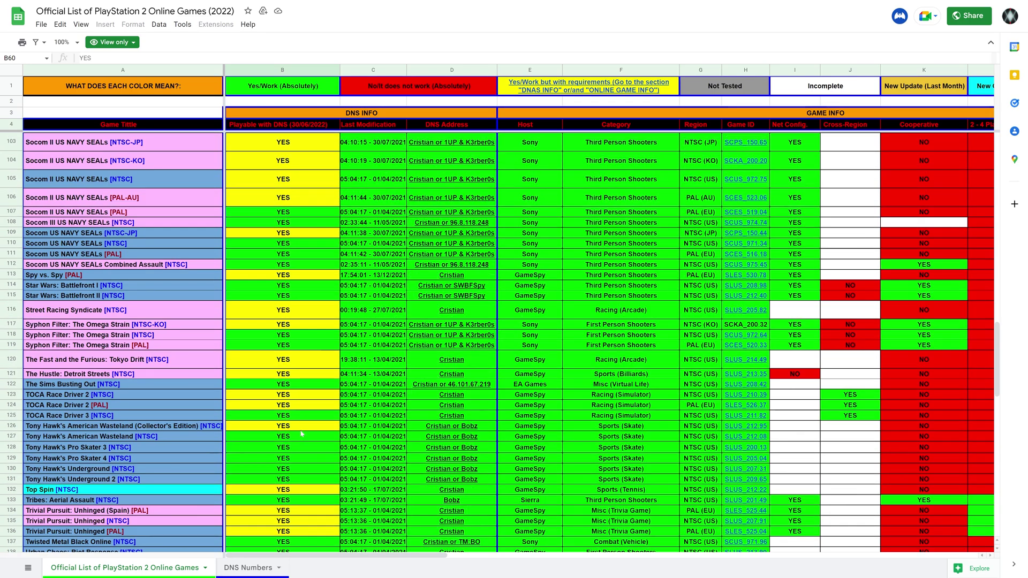
{"action": "scroll", "coordinate": [284, 439], "scroll_direction": "down", "scroll_amount": 3}
{"action": "scroll", "coordinate": [290, 406], "scroll_direction": "down", "scroll_amount": 2}
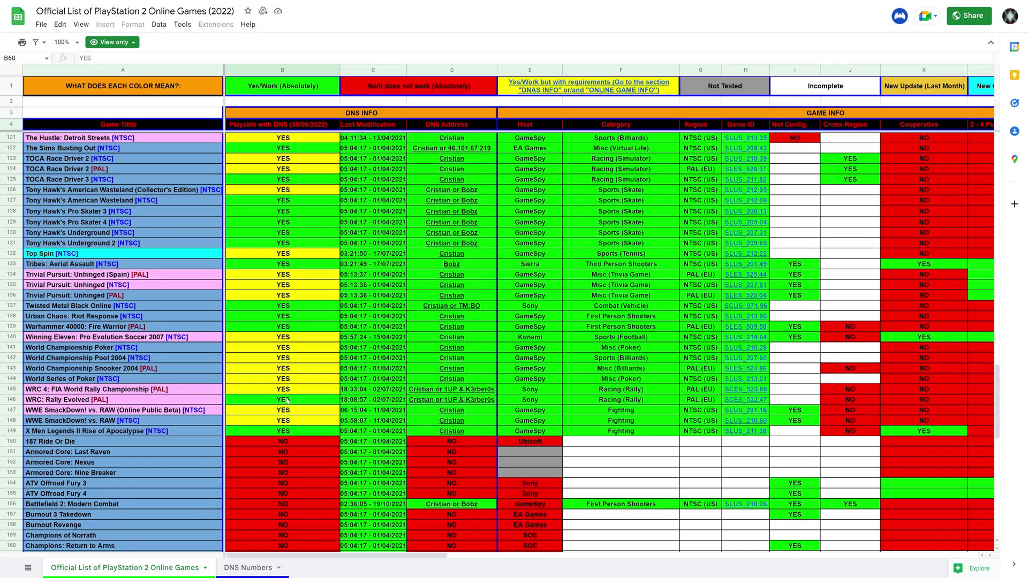
Preview the linked DNS address for Metal Gear Solid 3: Subsistence [NTSC].
{"action": "scroll", "coordinate": [288, 391], "scroll_direction": "up", "scroll_amount": 20}
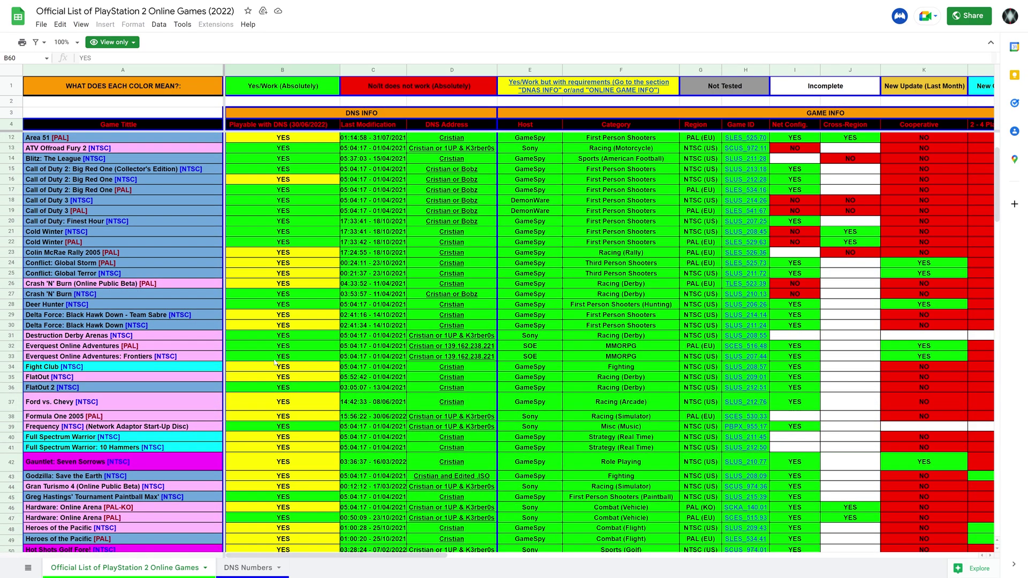
{"action": "scroll", "coordinate": [274, 364], "scroll_direction": "up", "scroll_amount": 1}
{"action": "scroll", "coordinate": [274, 365], "scroll_direction": "down", "scroll_amount": 3}
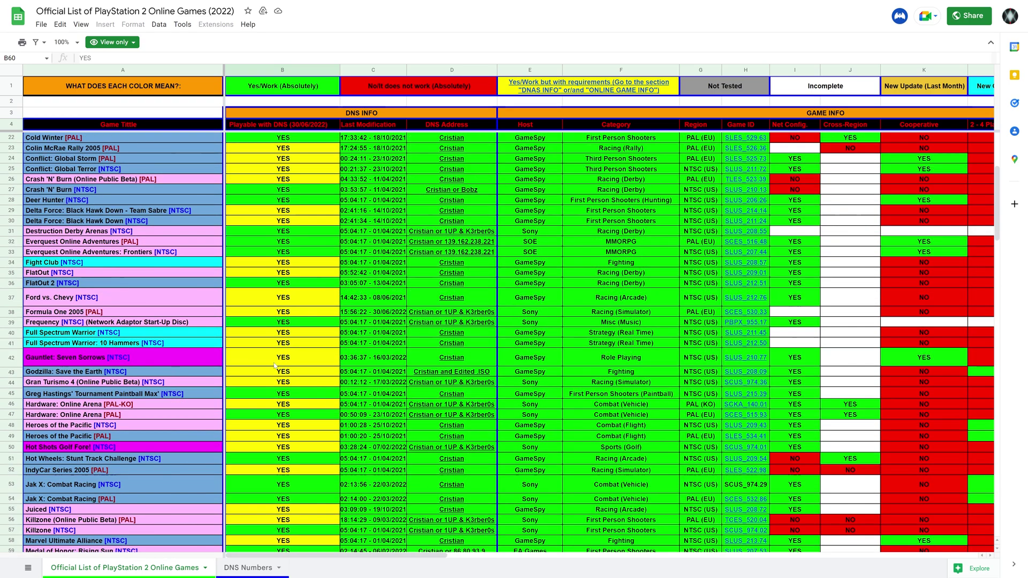
{"action": "scroll", "coordinate": [274, 366], "scroll_direction": "down", "scroll_amount": 5}
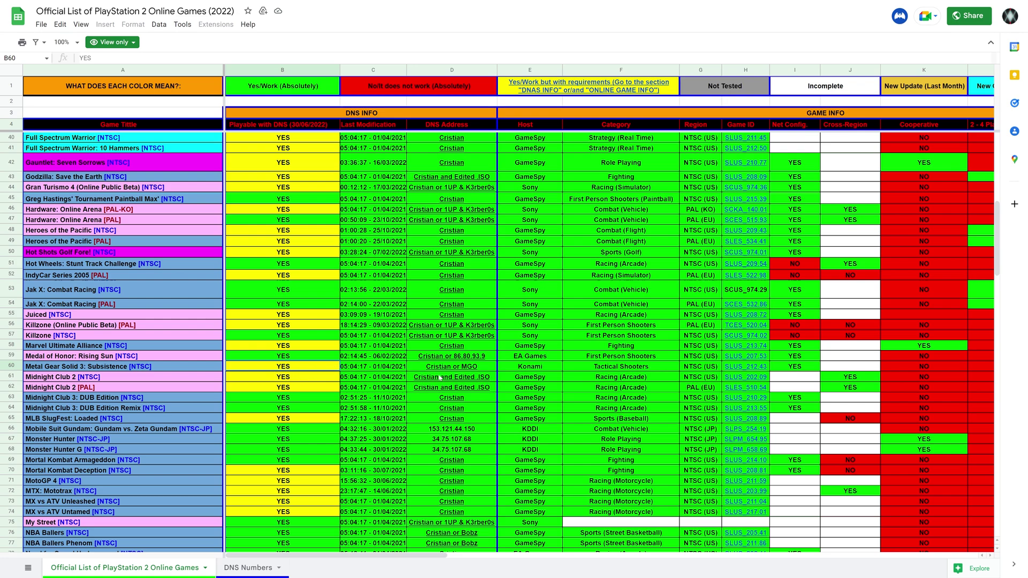
{"action": "mouse_move", "coordinate": [442, 373]}
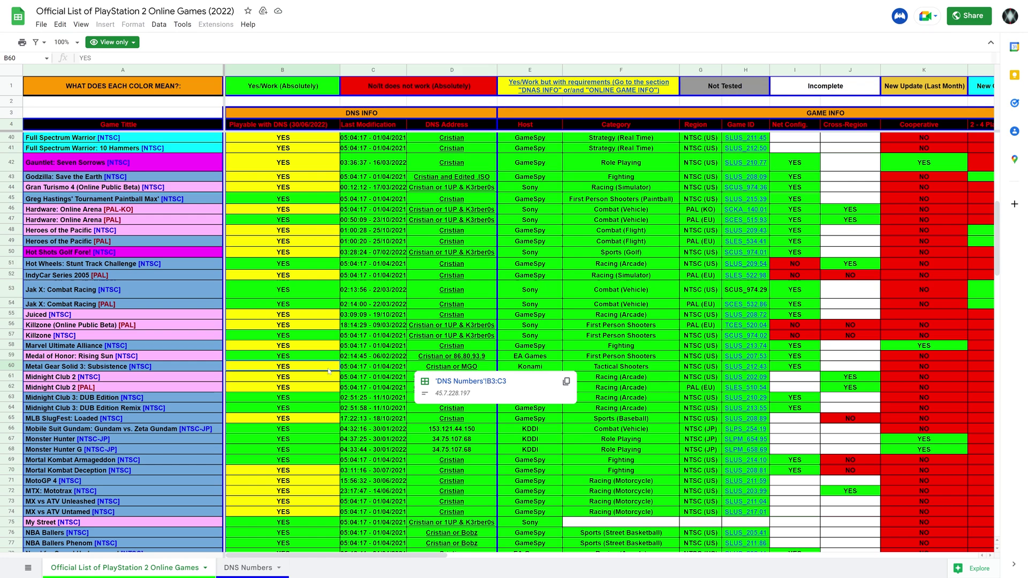
Examine the DNAS bypass code columns of the games list, including the console code for Metal Gear Solid 3: Subsistence [NTSC].
{"action": "left_click_drag", "start_coordinate": [345, 558], "coordinate": [528, 570]}
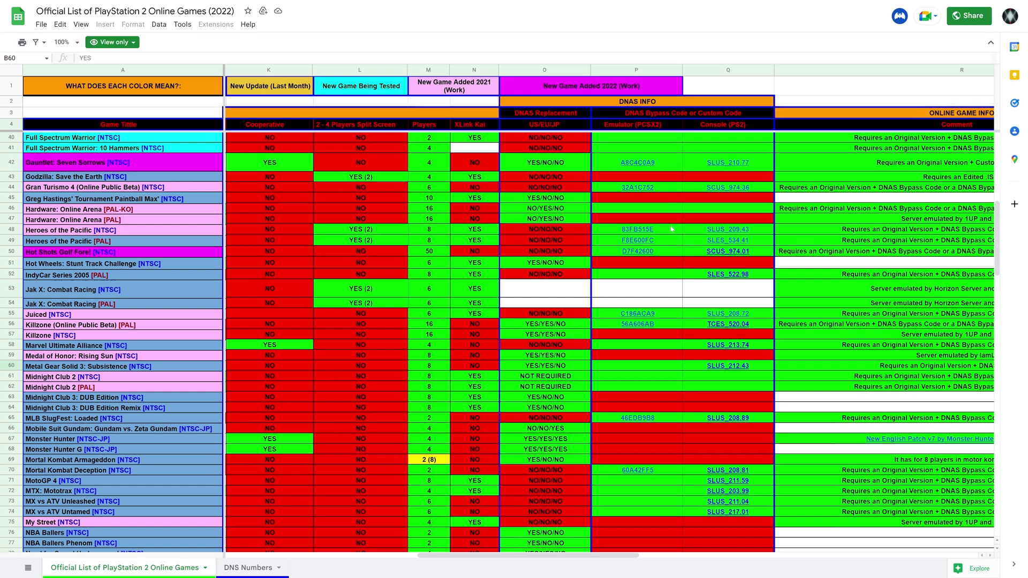
{"action": "mouse_move", "coordinate": [640, 230]}
{"action": "mouse_move", "coordinate": [722, 368]}
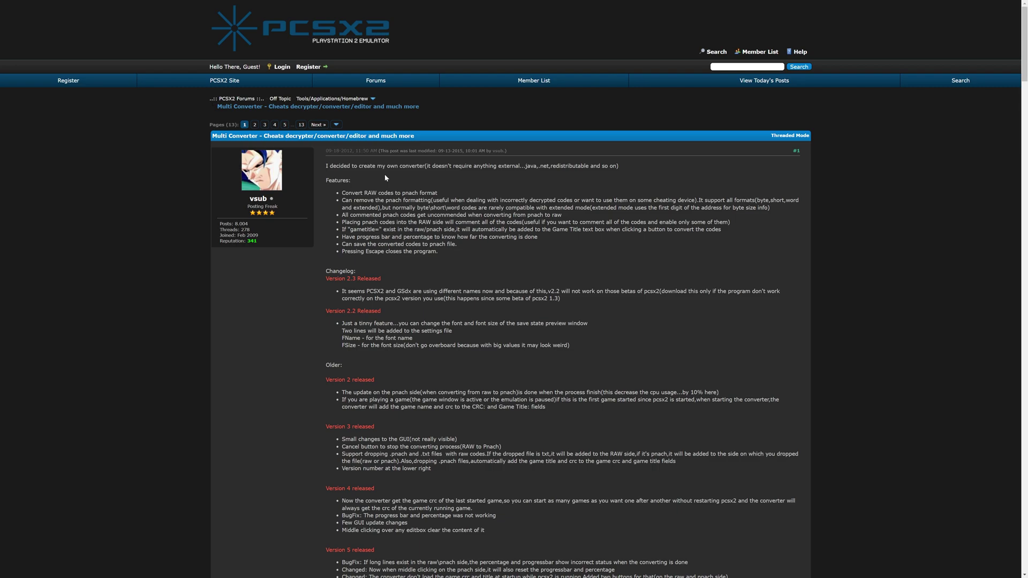
Look through the Multi Converter thread on the PCSX2 forums, from the feature list through the changelog.
{"action": "scroll", "coordinate": [375, 175], "scroll_direction": "down", "scroll_amount": 5}
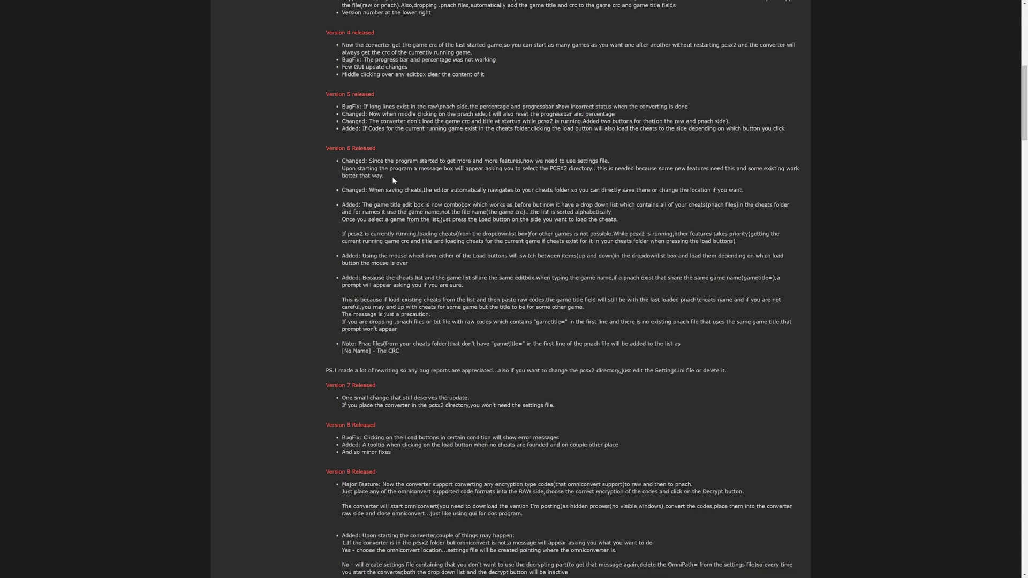
{"action": "scroll", "coordinate": [386, 177], "scroll_direction": "up", "scroll_amount": 5}
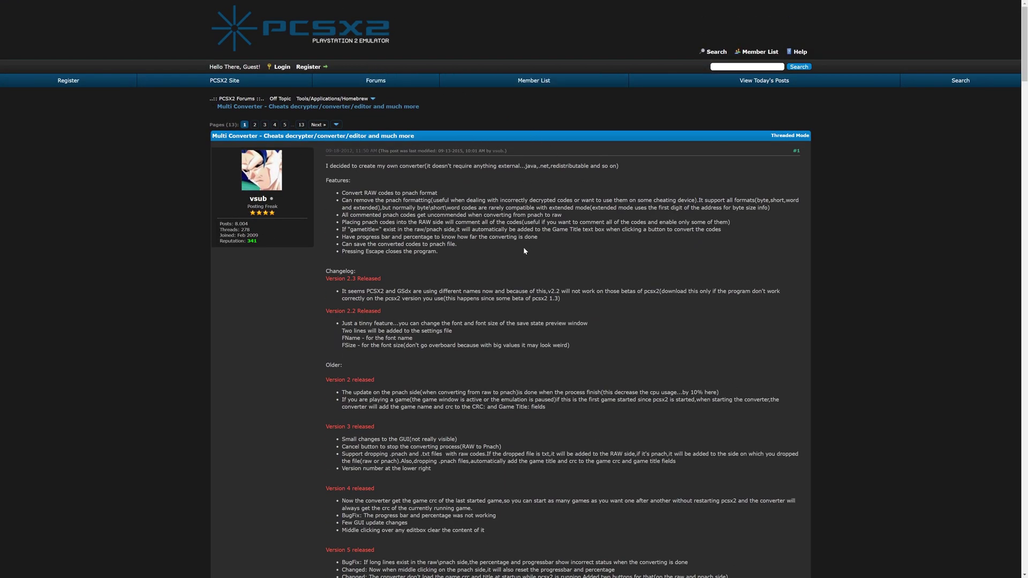
{"action": "scroll", "coordinate": [522, 246], "scroll_direction": "down", "scroll_amount": 15}
{"action": "scroll", "coordinate": [519, 241], "scroll_direction": "down", "scroll_amount": 15}
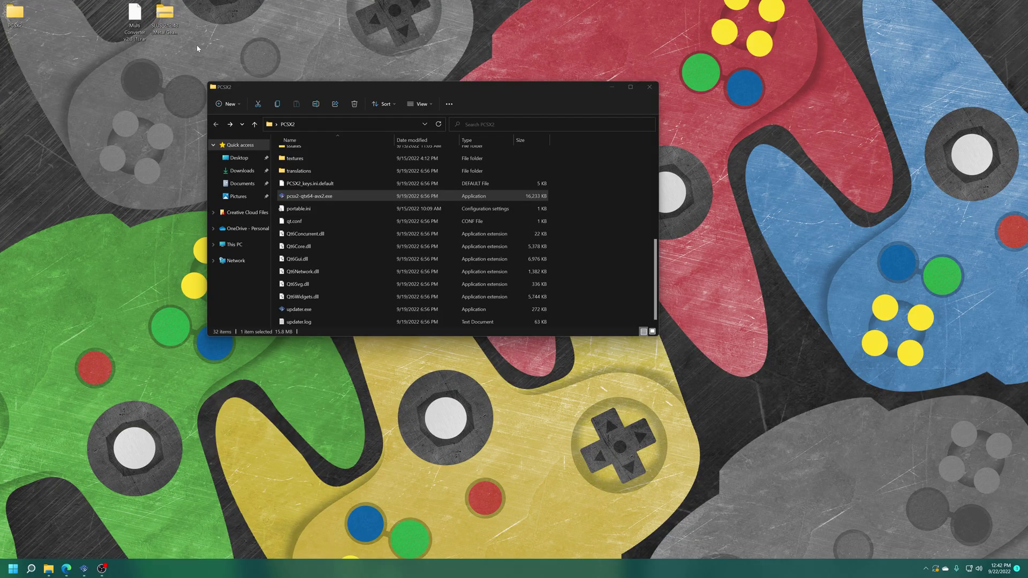
Extract the downloaded Multi Converter archive, then open the SLUS_212.43 (Metal Gear Solid 3 - Subsistence) folder and move its window aside.
{"action": "right_click", "coordinate": [135, 13]}
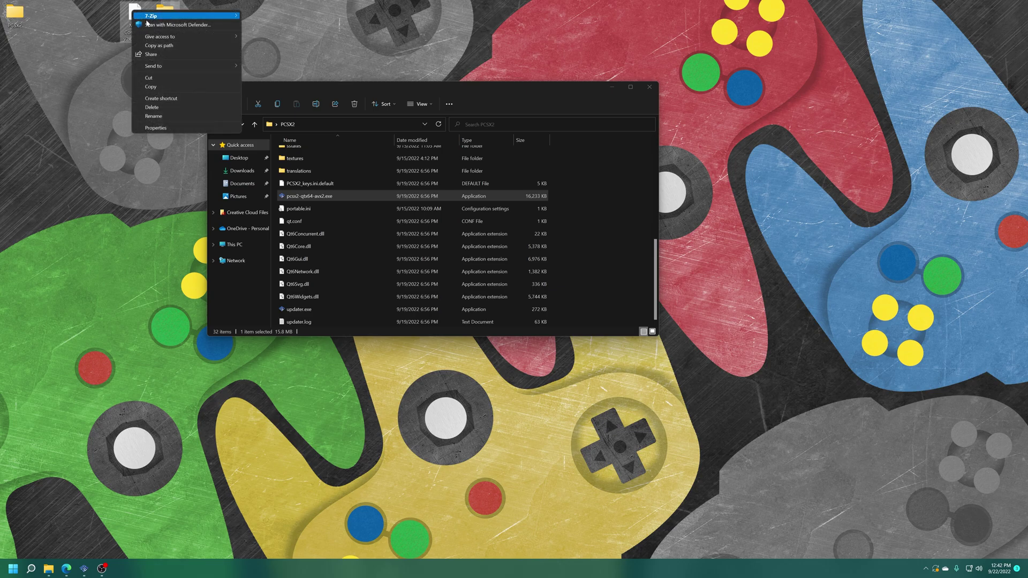
{"action": "mouse_move", "coordinate": [158, 17]}
{"action": "left_click", "coordinate": [294, 34]}
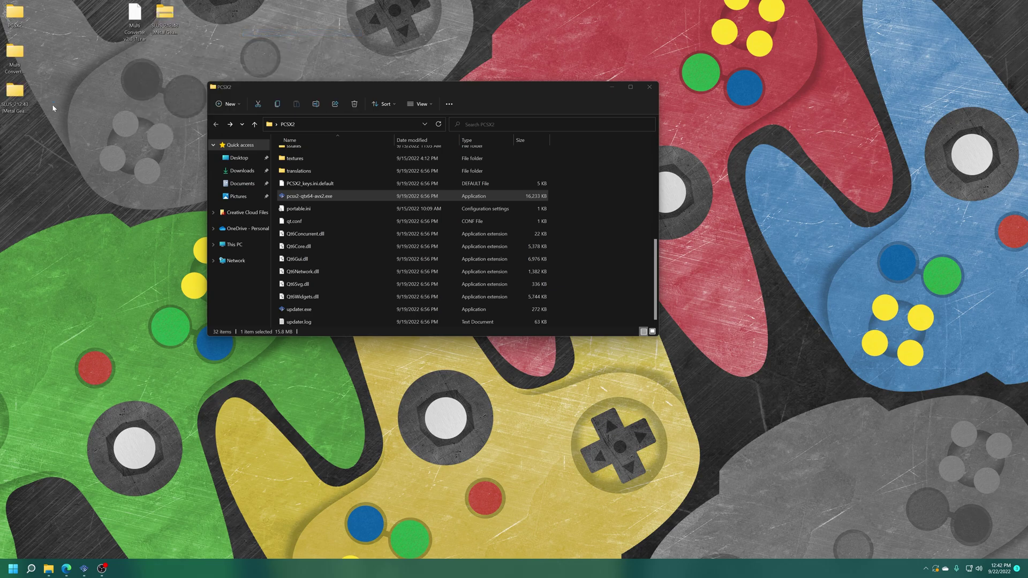
{"action": "double_click", "coordinate": [28, 97]}
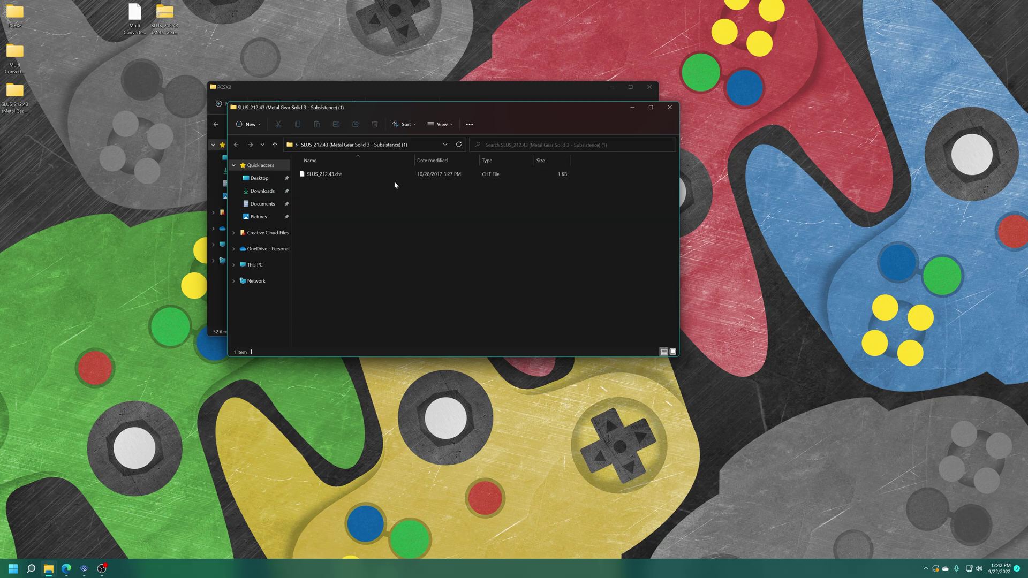
{"action": "left_click_drag", "start_coordinate": [413, 108], "coordinate": [750, 298]}
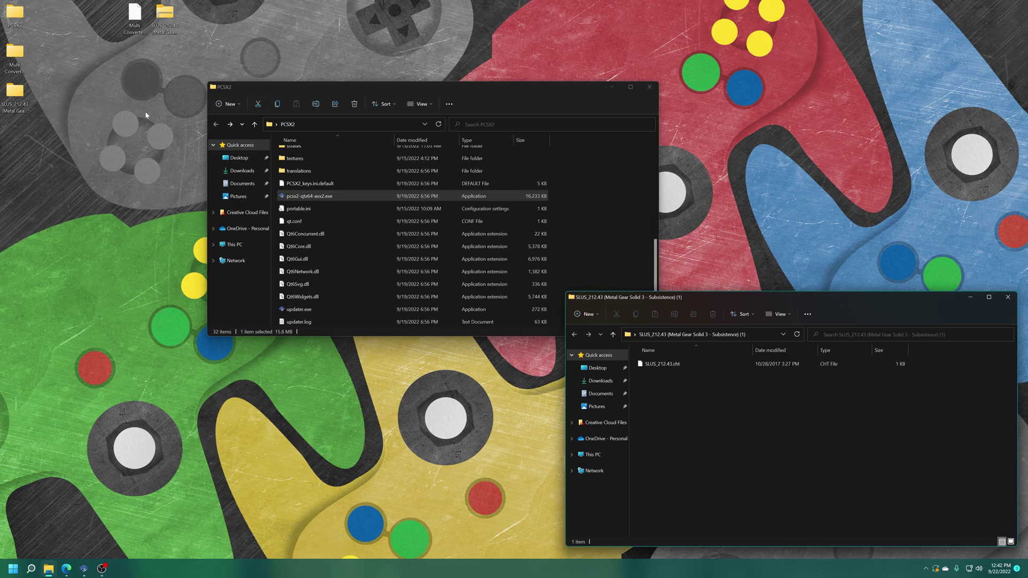
Launch Multi Converter.exe from its extracted folder and select the PCSX2 folder on the desktop as its PCSX2 directory.
{"action": "left_click", "coordinate": [14, 53]}
{"action": "double_click", "coordinate": [14, 54]}
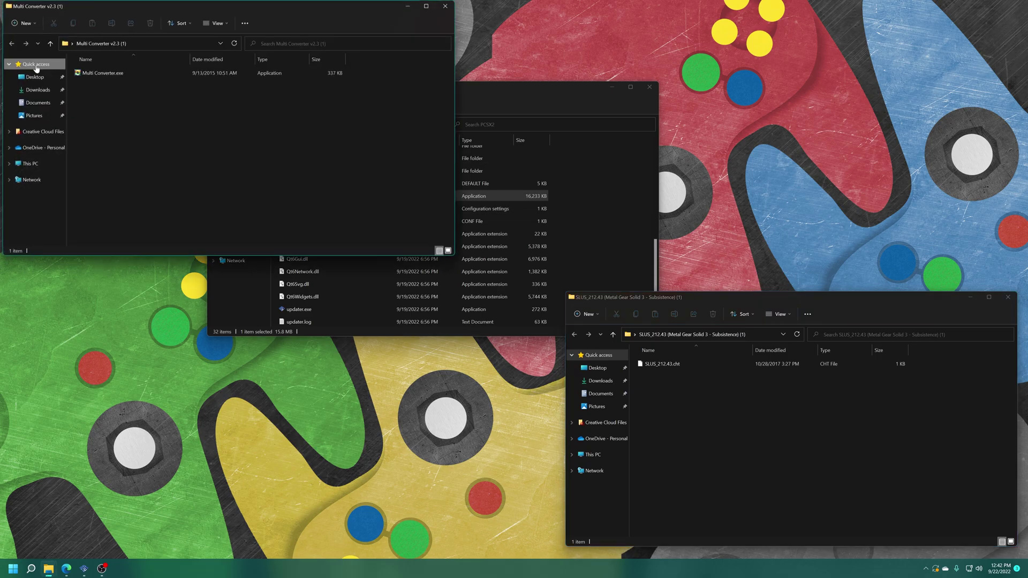
{"action": "double_click", "coordinate": [99, 73]}
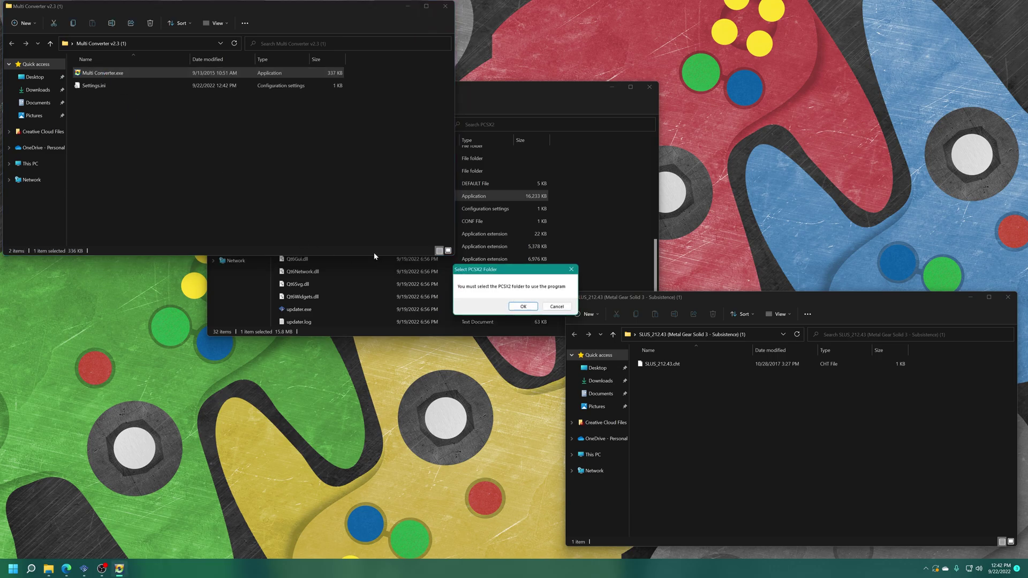
{"action": "left_click", "coordinate": [524, 307]}
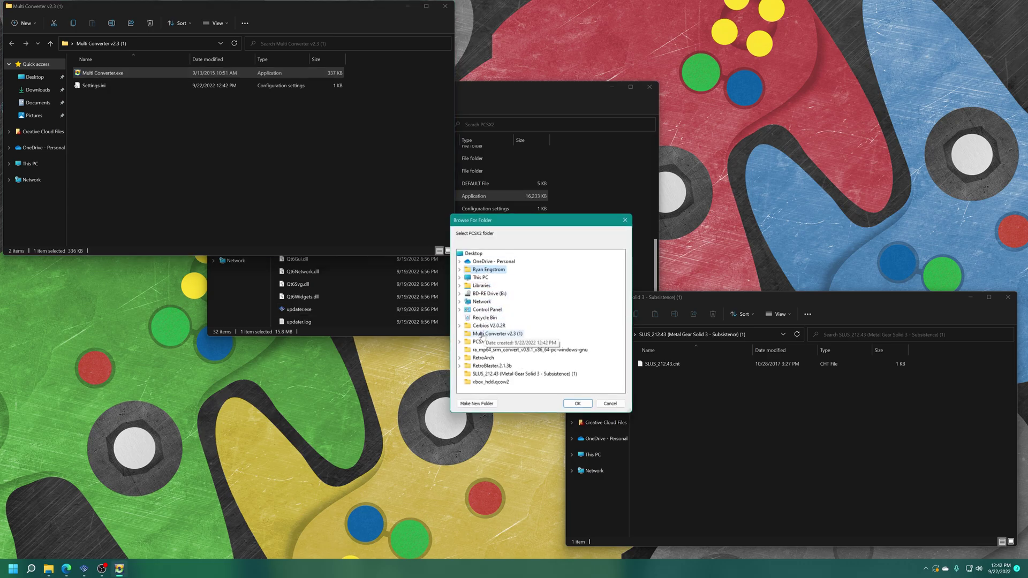
{"action": "double_click", "coordinate": [480, 342]}
{"action": "left_click", "coordinate": [582, 405]}
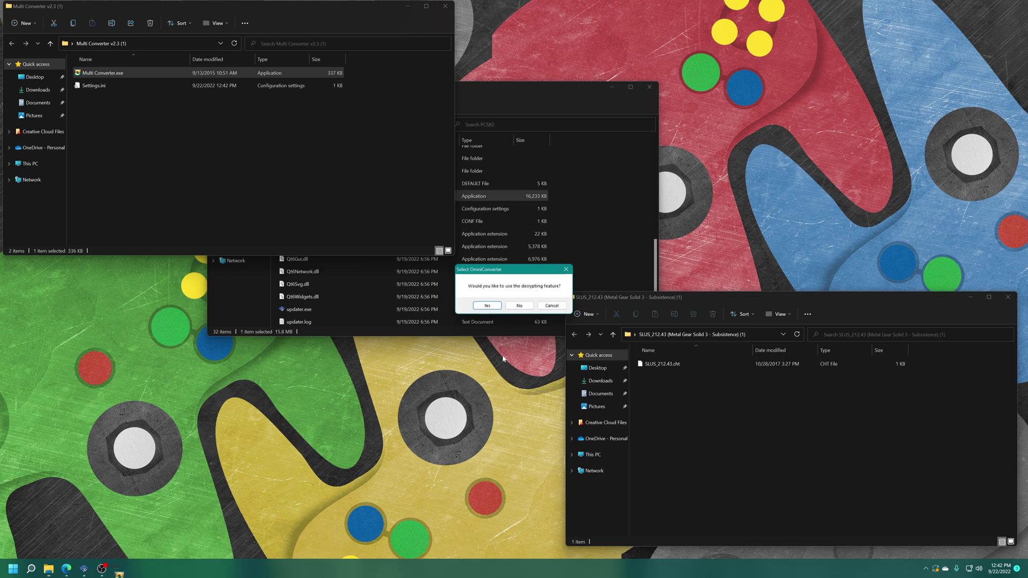
Finish Multi Converter's startup prompts without enabling the decrypting feature, and move its window clear of the cheat file.
{"action": "left_click", "coordinate": [490, 307]}
{"action": "left_click", "coordinate": [453, 278]}
{"action": "left_click", "coordinate": [519, 307]}
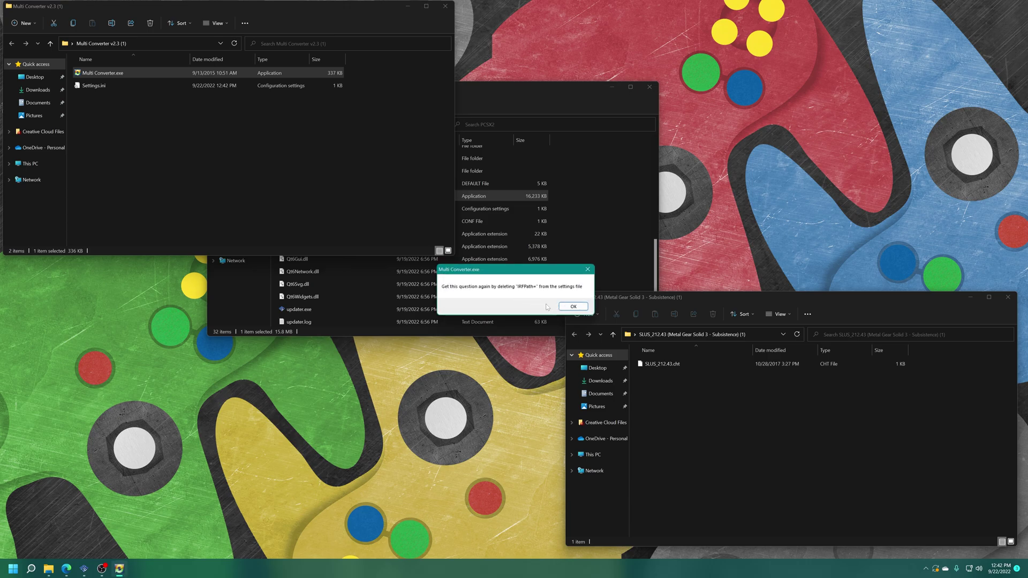
{"action": "left_click", "coordinate": [570, 306]}
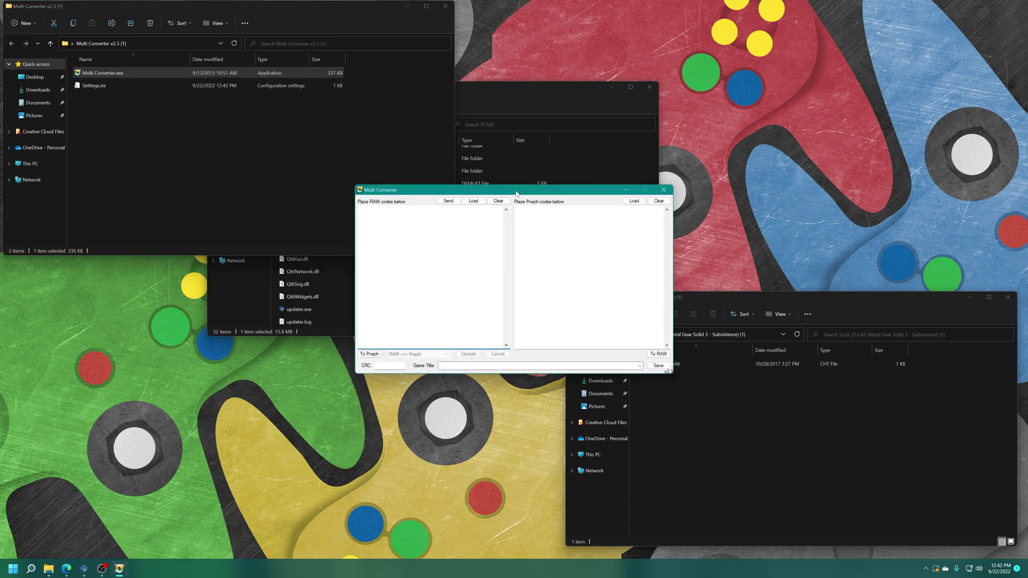
{"action": "left_click_drag", "start_coordinate": [515, 192], "coordinate": [442, 194]}
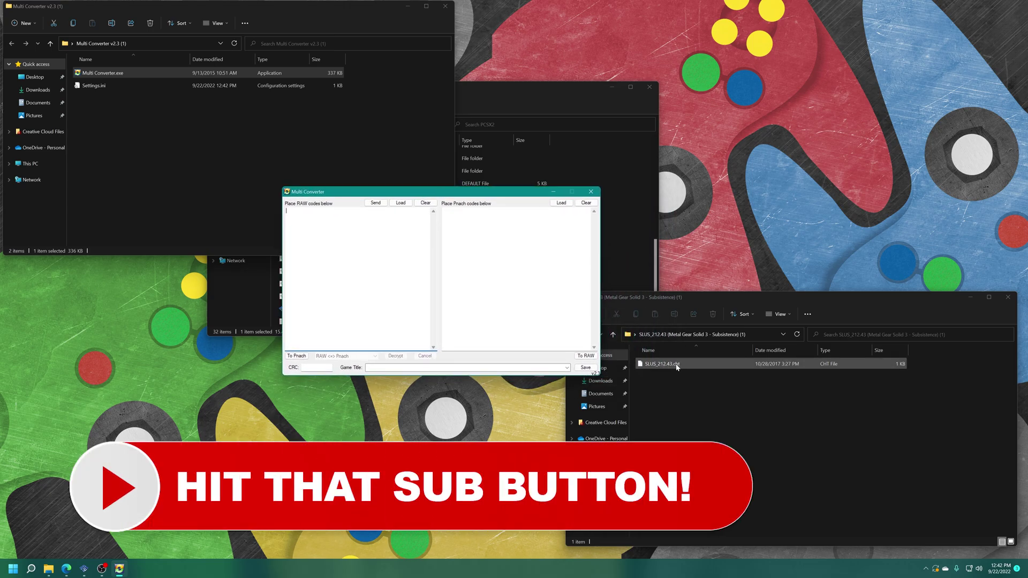
Load SLUS_212.43.cht as the RAW codes and copy its title line, without the quotation marks, into the Game Title field.
{"action": "left_click_drag", "start_coordinate": [697, 364], "coordinate": [390, 299]}
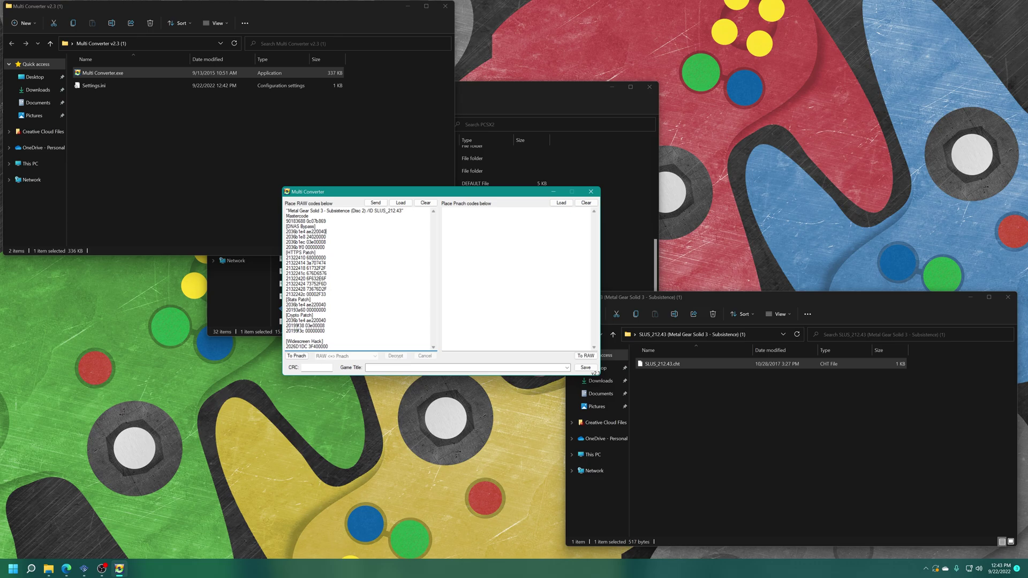
{"action": "left_click_drag", "start_coordinate": [403, 211], "coordinate": [317, 211]}
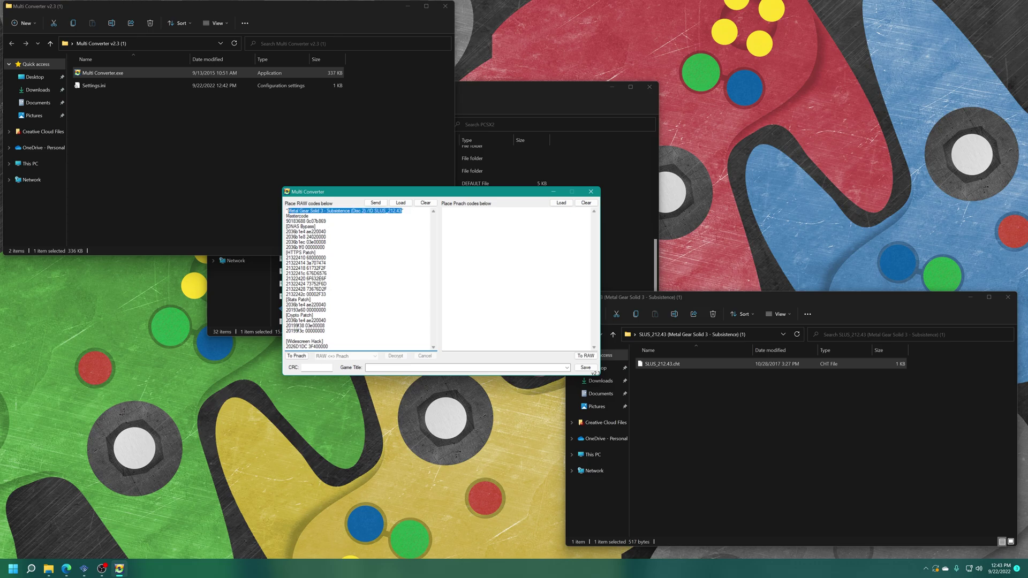
{"action": "right_click", "coordinate": [292, 210]}
{"action": "left_click", "coordinate": [316, 236]}
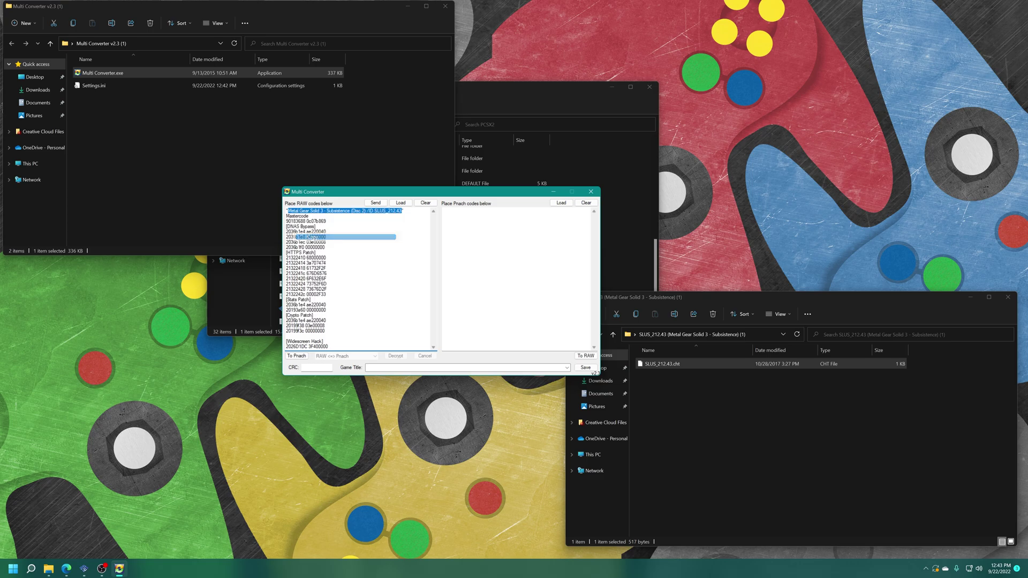
{"action": "left_click", "coordinate": [378, 370]}
{"action": "right_click", "coordinate": [377, 368]}
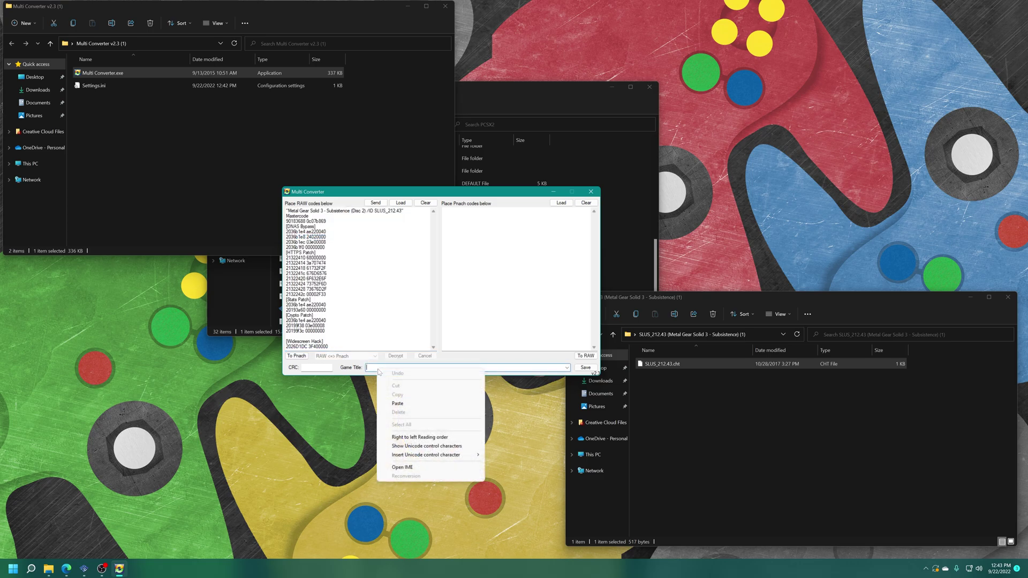
{"action": "left_click", "coordinate": [402, 406]}
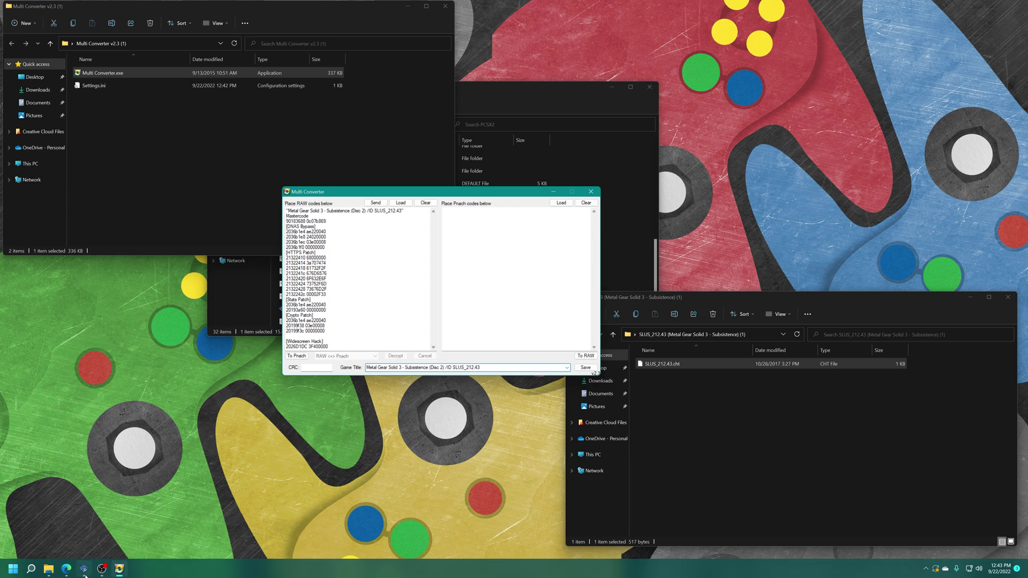
Copy the CRC 01B2FA7F from the PCSX2 properties of Metal Gear Solid 3 - Subsistence [Disc2of3] into the converter's CRC field.
{"action": "left_click", "coordinate": [106, 549]}
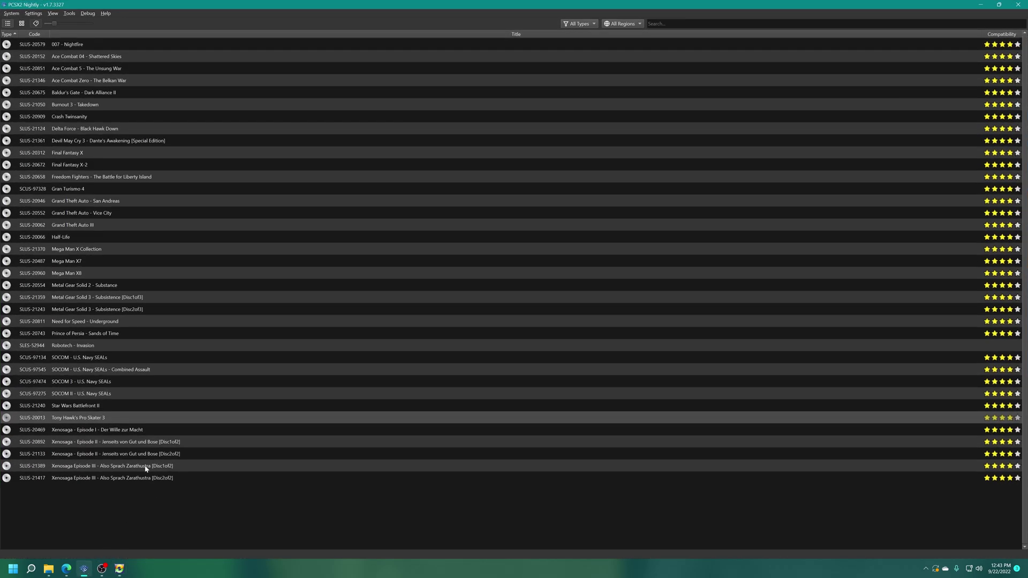
{"action": "right_click", "coordinate": [60, 310]}
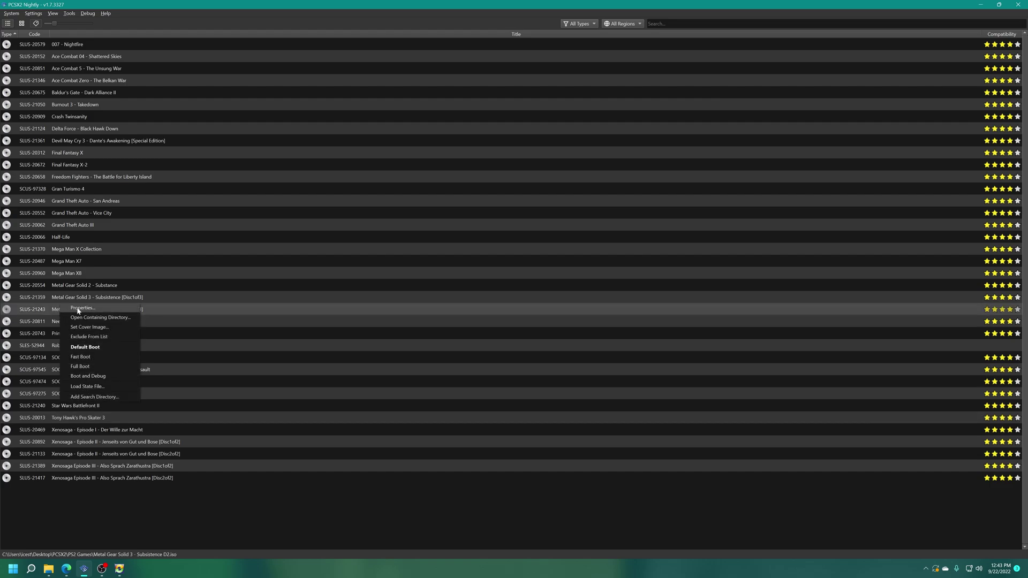
{"action": "left_click", "coordinate": [78, 310]}
{"action": "left_click", "coordinate": [381, 154]}
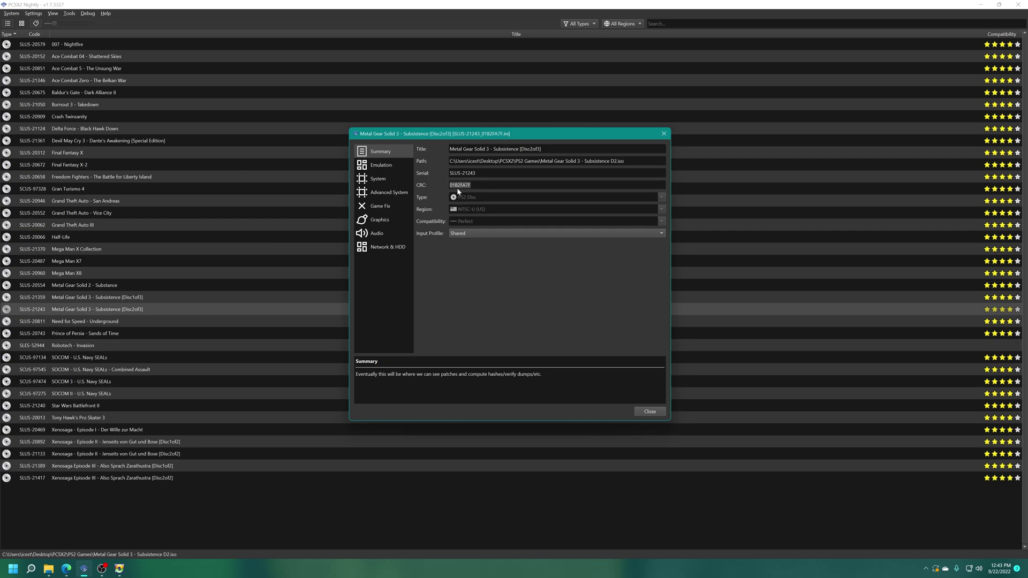
{"action": "left_click", "coordinate": [118, 568]}
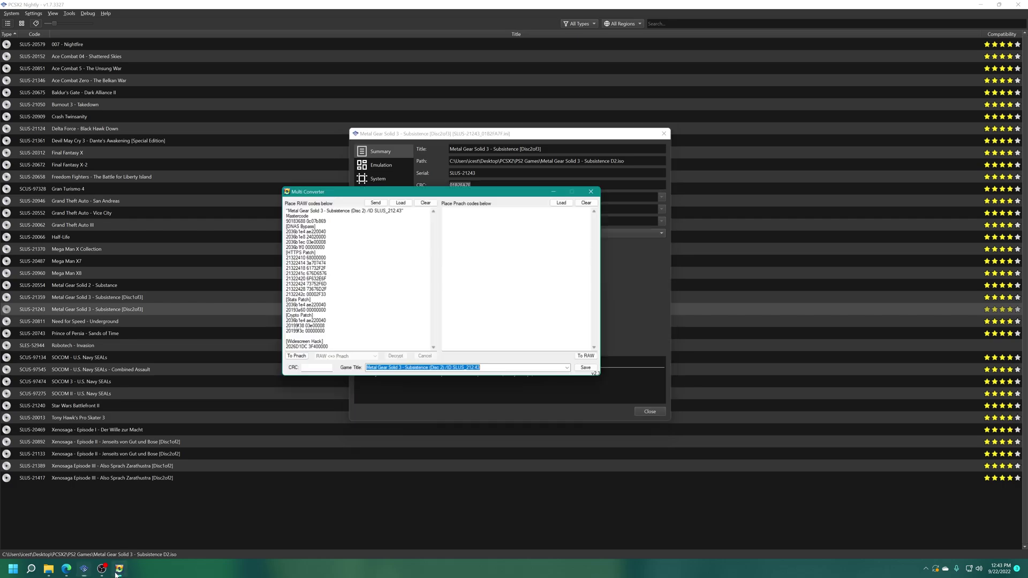
{"action": "left_click", "coordinate": [317, 368]}
{"action": "right_click", "coordinate": [323, 369]}
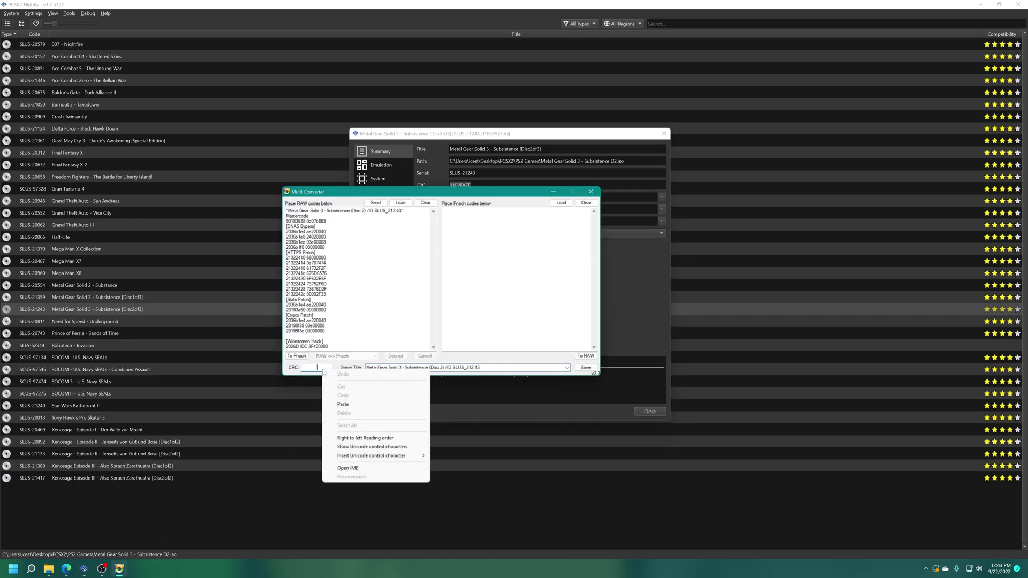
{"action": "left_click", "coordinate": [343, 405]}
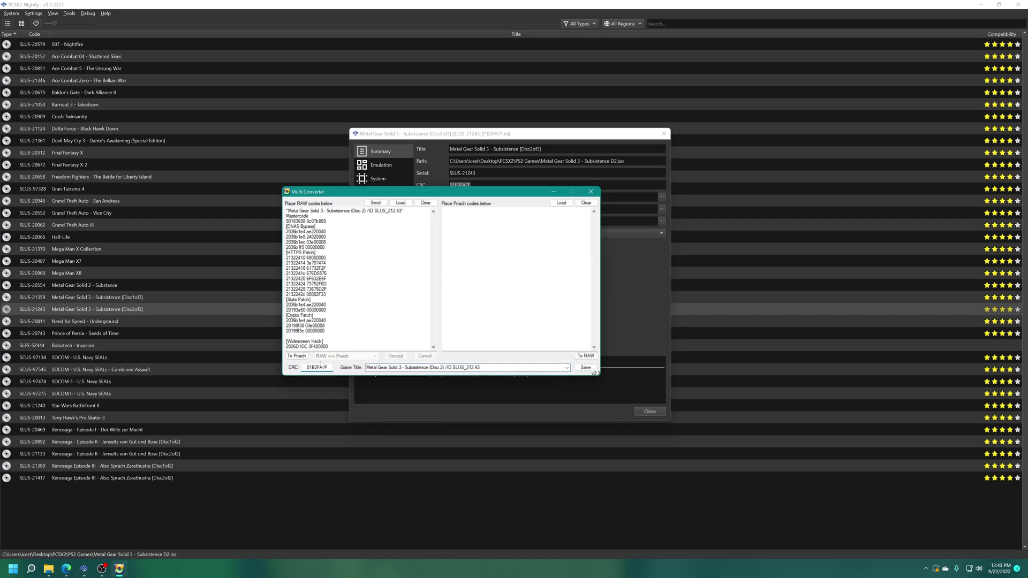
Convert the RAW codes to pnach format, save them as 01B2FA7F.pnach in the PCSX2 cheats folder, and close the converter.
{"action": "left_click", "coordinate": [297, 356]}
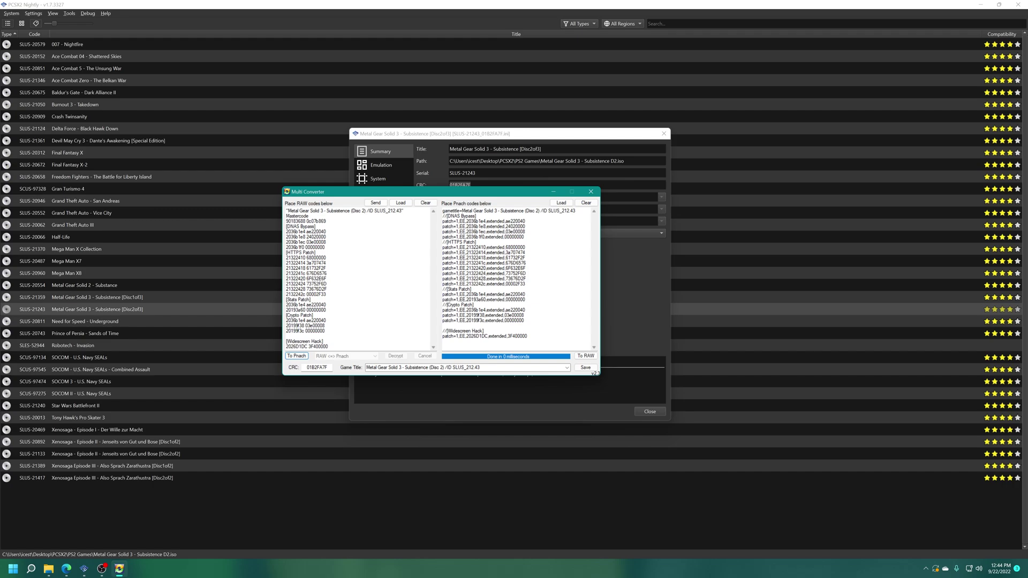
{"action": "left_click", "coordinate": [582, 369]}
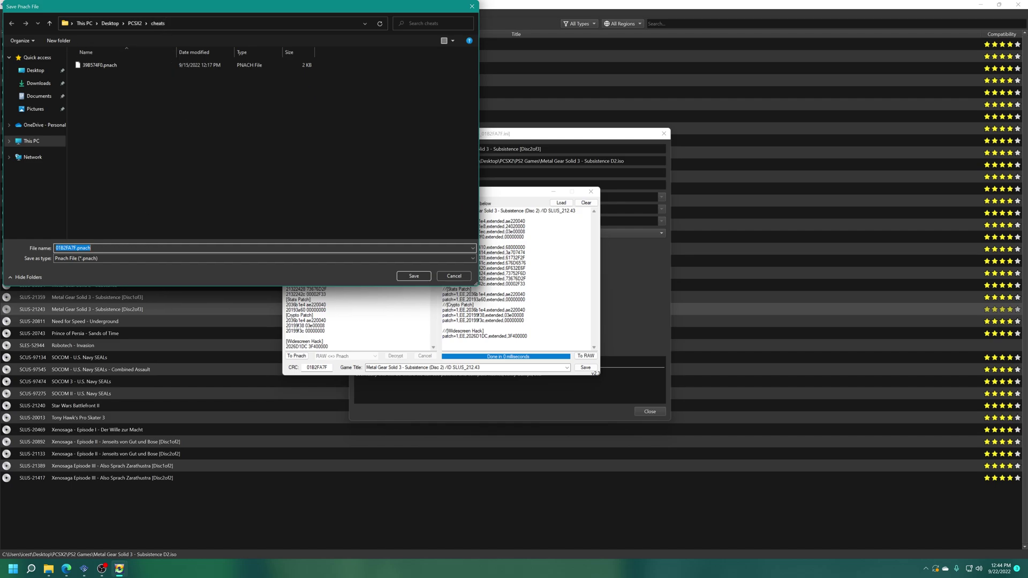
{"action": "left_click", "coordinate": [414, 276]}
{"action": "left_click", "coordinate": [591, 192]}
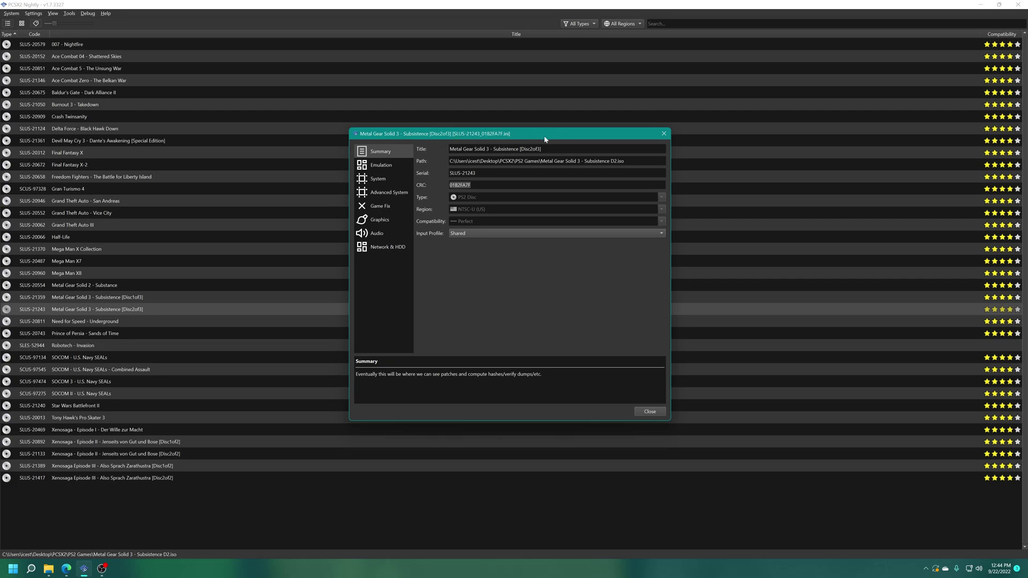
Enable cheats in the emulation settings of Metal Gear Solid 3 - Subsistence [Disc2of3] and close its properties.
{"action": "left_click", "coordinate": [383, 166]}
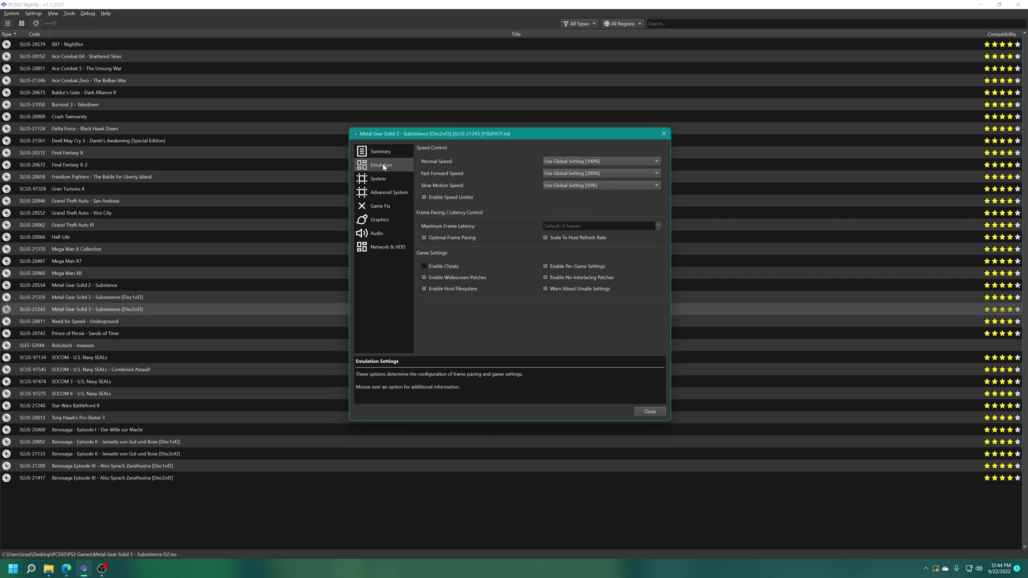
{"action": "left_click", "coordinate": [424, 266]}
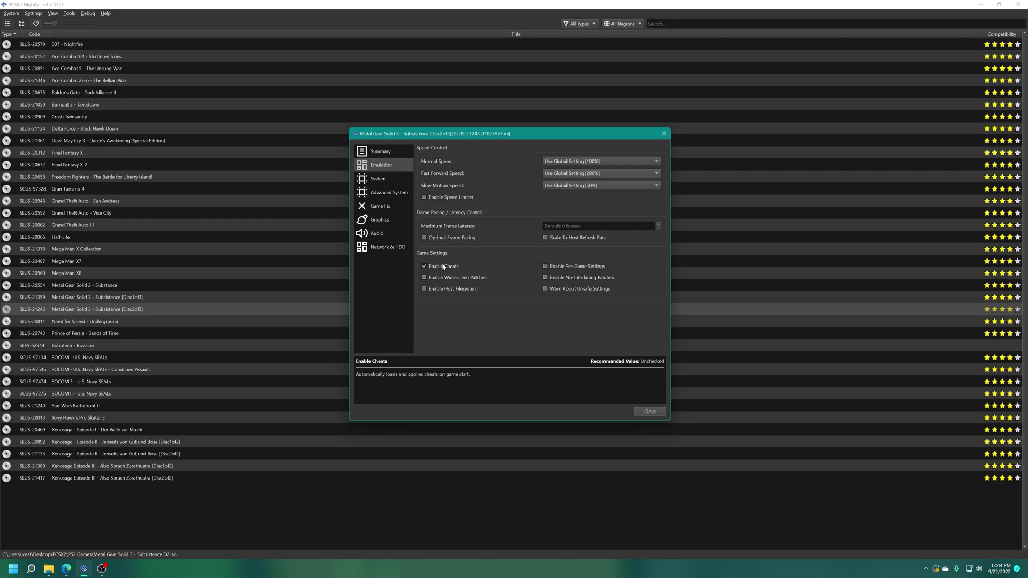
{"action": "left_click", "coordinate": [650, 412]}
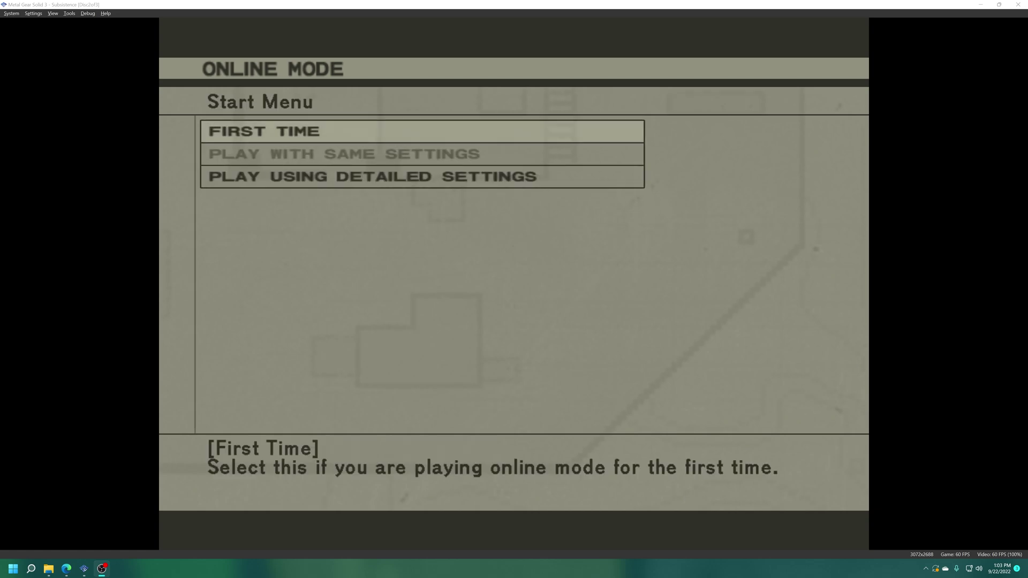
Choose Play Using Detailed Settings in the game's Online Mode start menu to open the Network Menu.
{"action": "key", "text": "Down"}
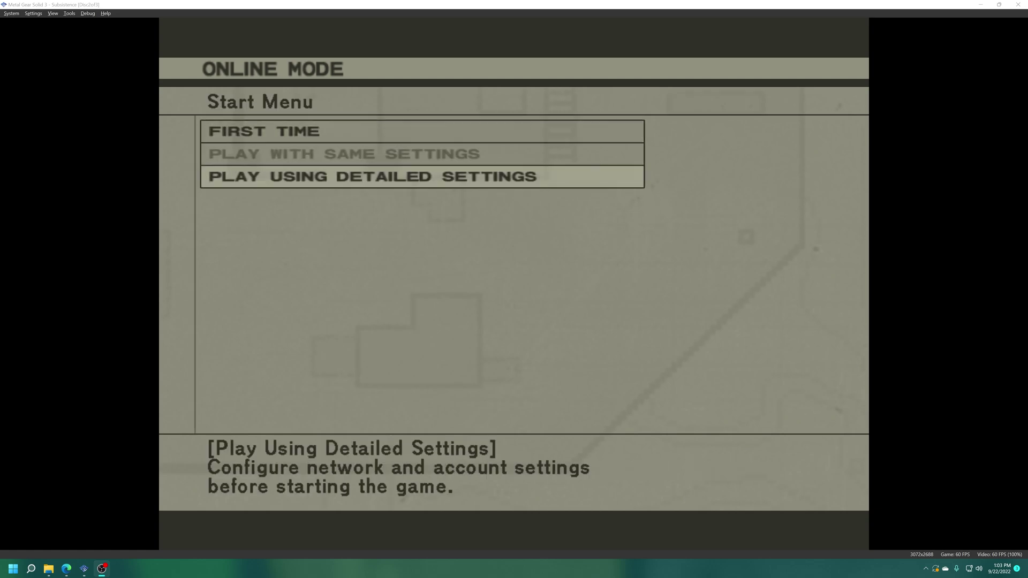
{"action": "key", "text": "Up"}
{"action": "key", "text": "Down"}
{"action": "key", "text": "Return"}
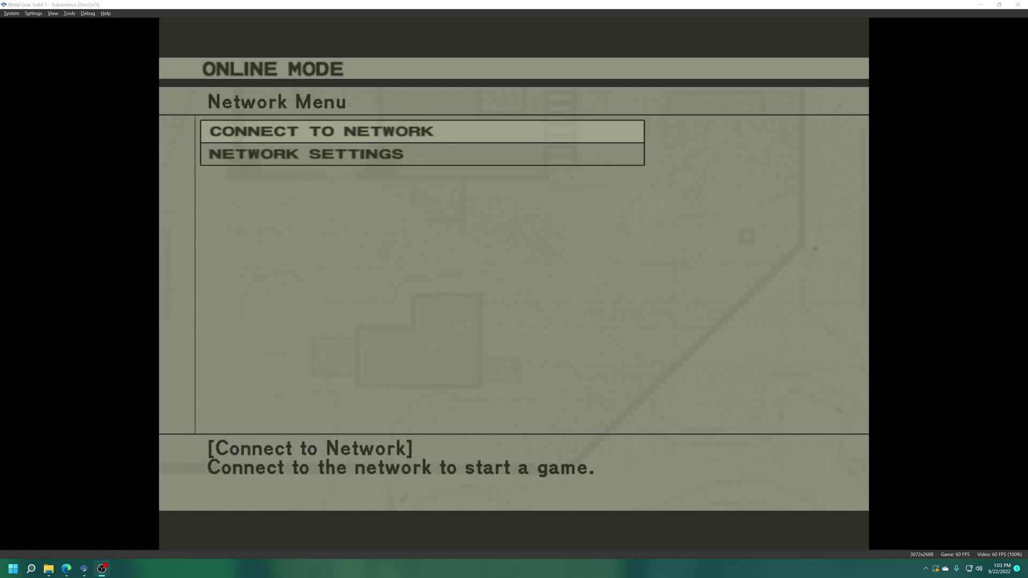
Connect to the network using the PS2 Online ISP settings stored on the memory card in slot 1.
{"action": "key", "text": "Return"}
{"action": "key", "text": "Return"}
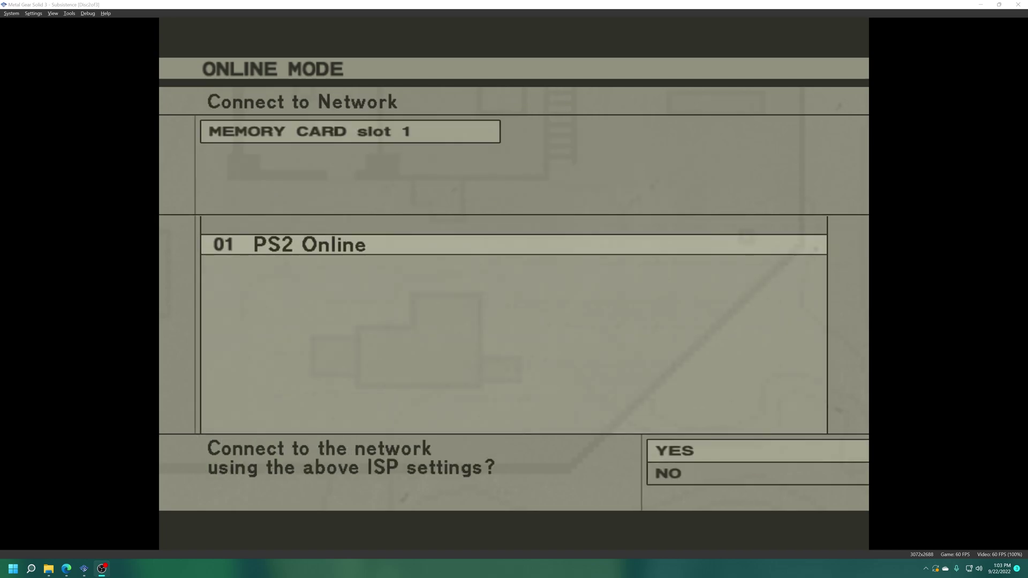
{"action": "key", "text": "Return"}
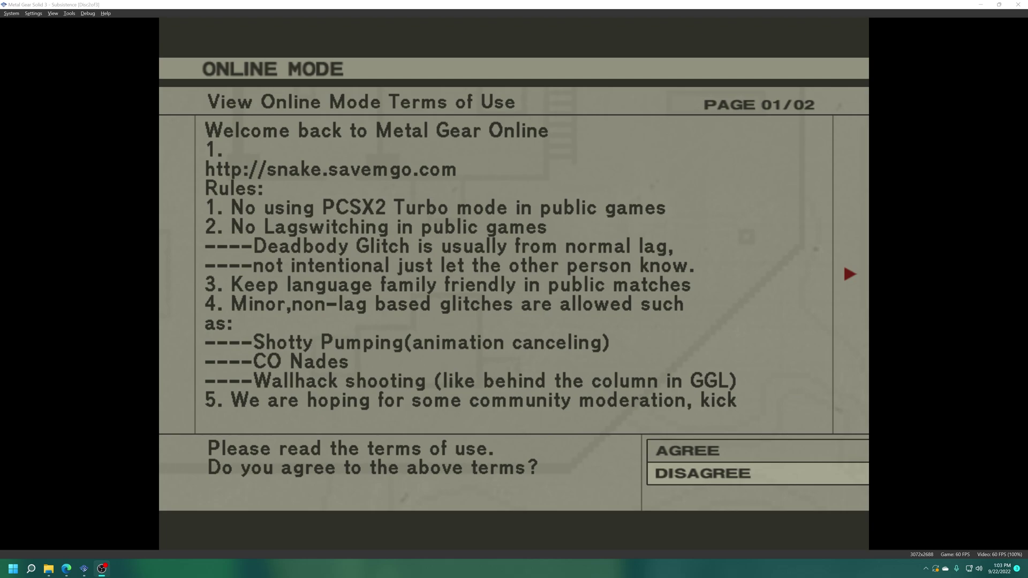
Read both pages of the Online Mode Terms of Use and agree to them.
{"action": "key", "text": "Up"}
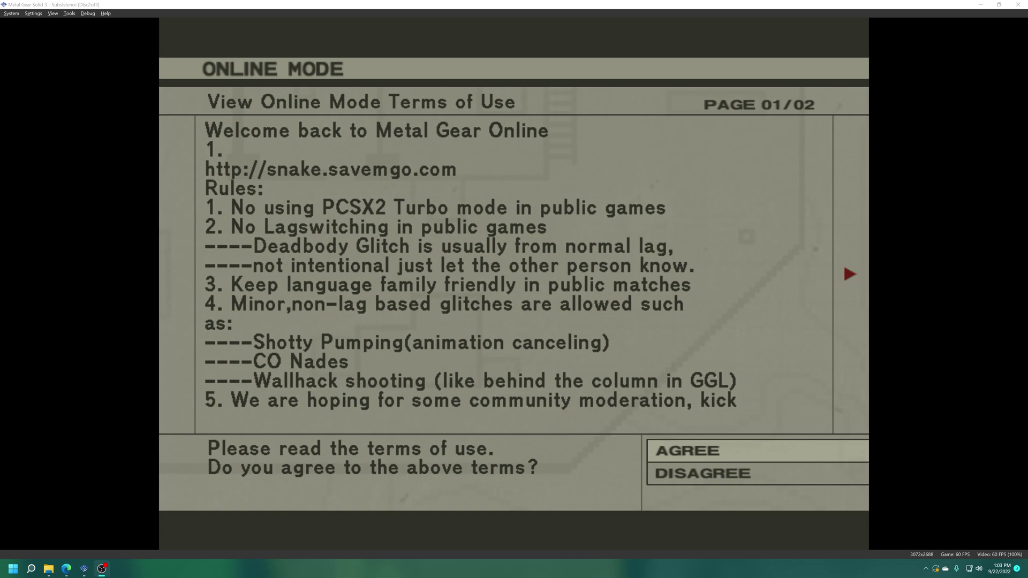
{"action": "key", "text": "Right"}
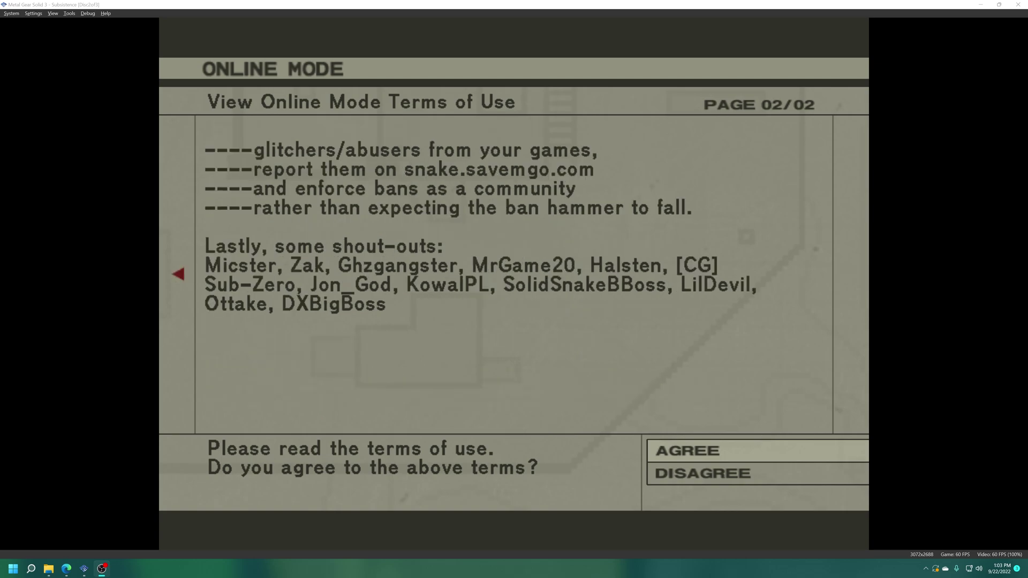
{"action": "key", "text": "Left"}
{"action": "key", "text": "Right"}
{"action": "key", "text": "Return"}
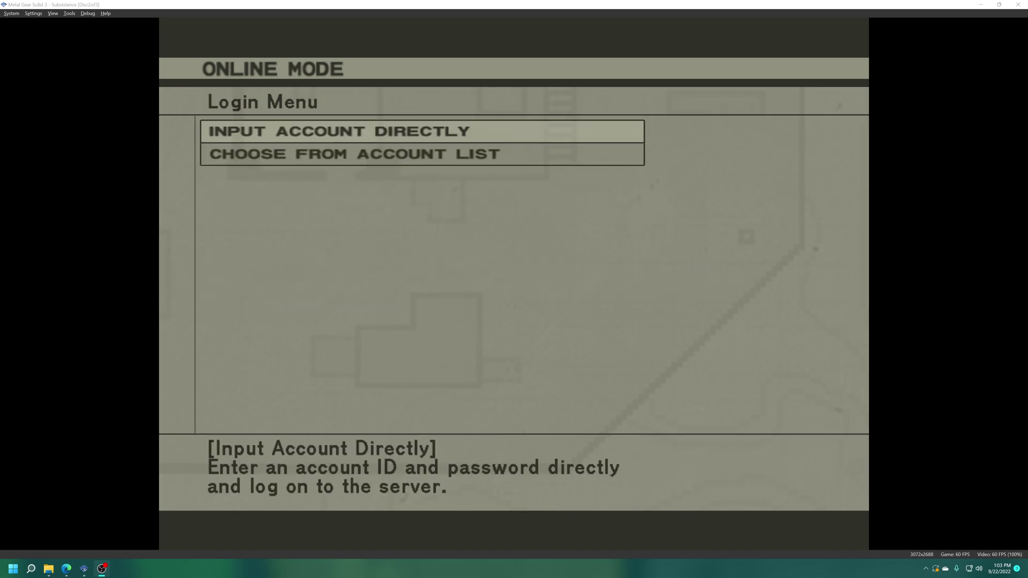
Look over the fields of the Create New Account form reached through the account list, and return to the Login Menu.
{"action": "key", "text": "Down"}
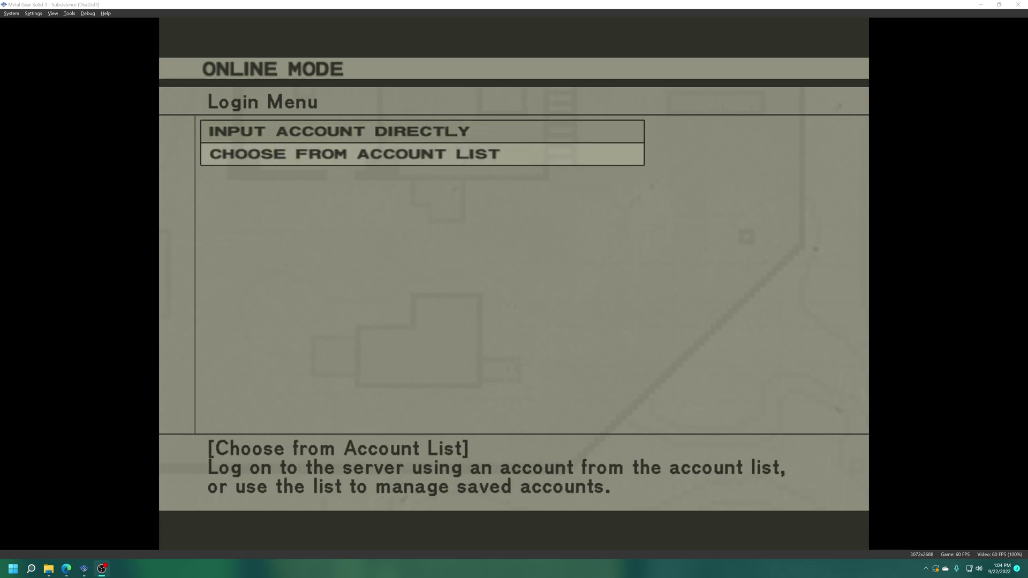
{"action": "key", "text": "Return"}
{"action": "key", "text": "Return"}
{"action": "key", "text": "Down"}
{"action": "key", "text": "Down"}
{"action": "key", "text": "Down"}
{"action": "key", "text": "Down"}
{"action": "key", "text": "Down"}
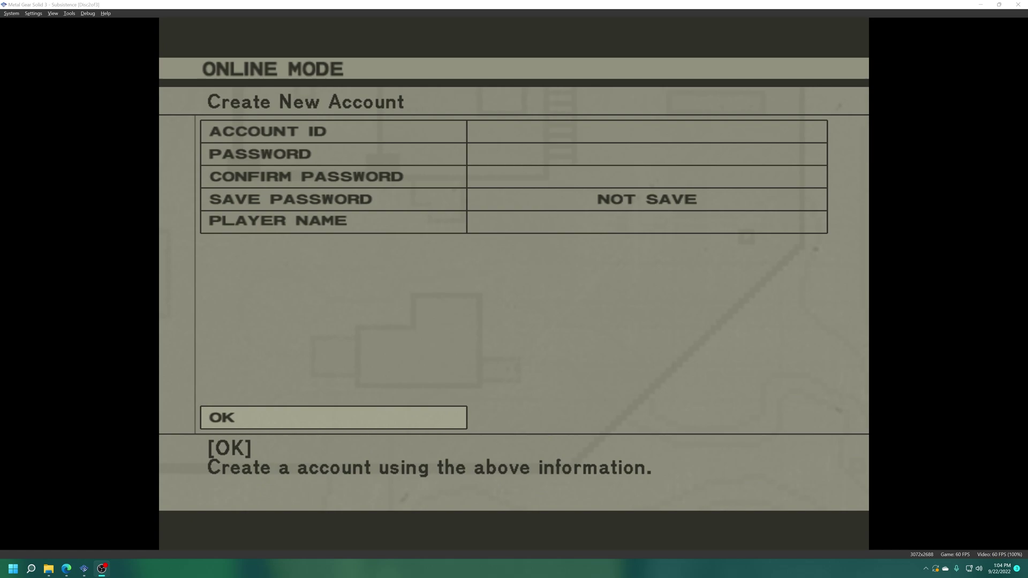
{"action": "key", "text": "BackSpace"}
{"action": "key", "text": "BackSpace"}
Log on to the server by inputting the account directly, and save the account to the account list.
{"action": "key", "text": "Up"}
{"action": "key", "text": "Return"}
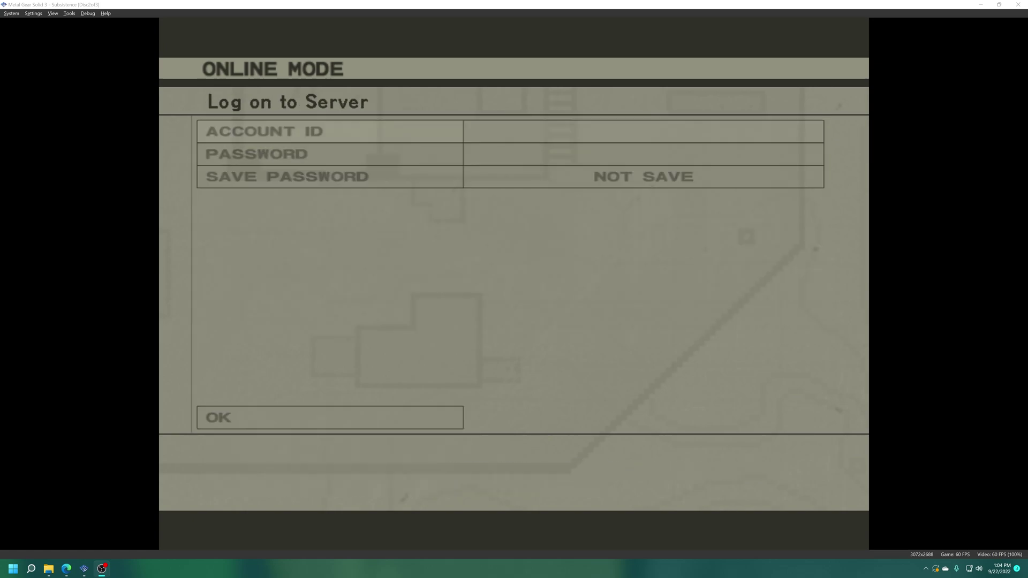
{"action": "key", "text": "Return"}
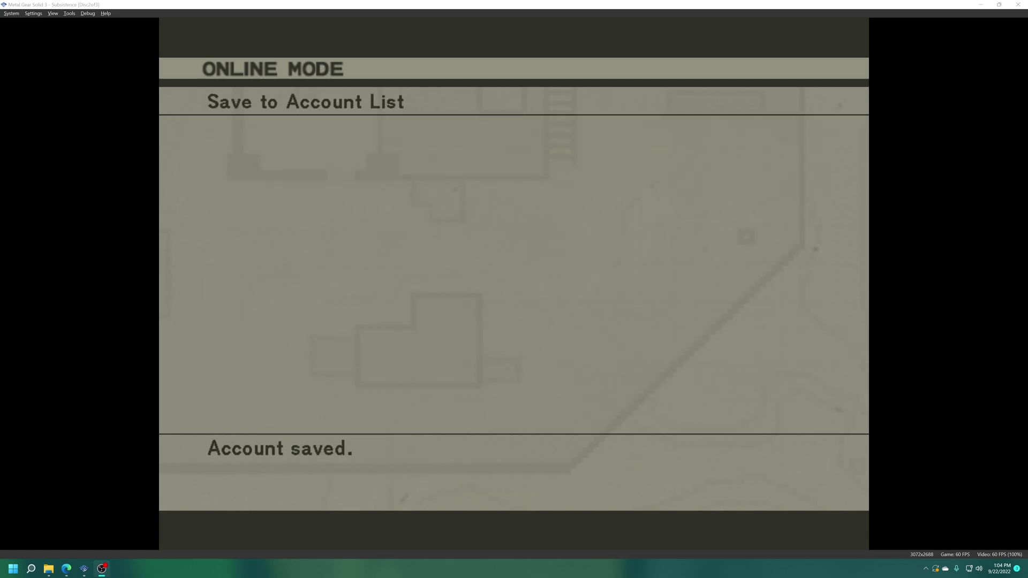
{"action": "key", "text": "Return"}
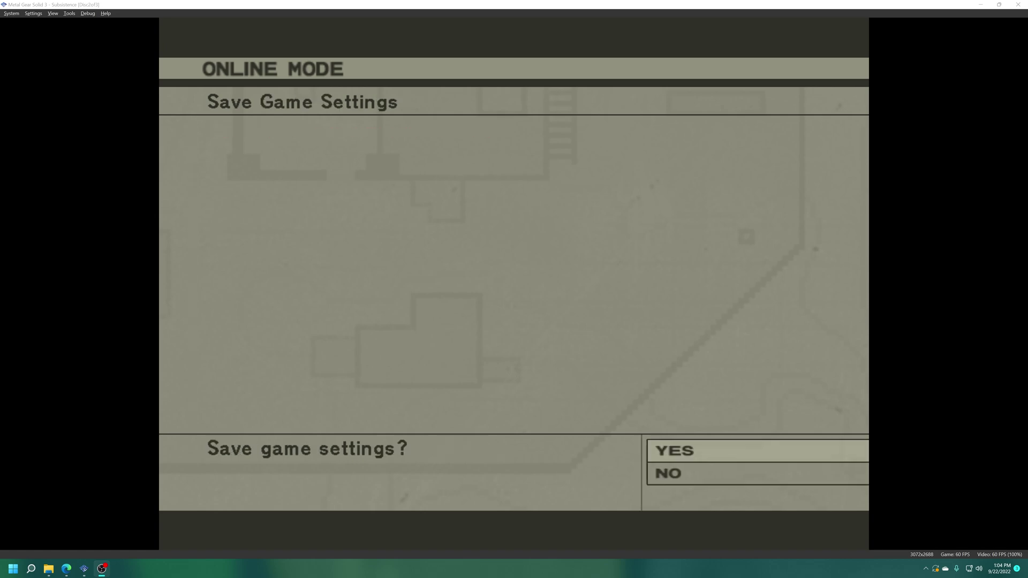
Save the game settings to the memory card in slot 1 and connect to the SNAKE lobby.
{"action": "key", "text": "Return"}
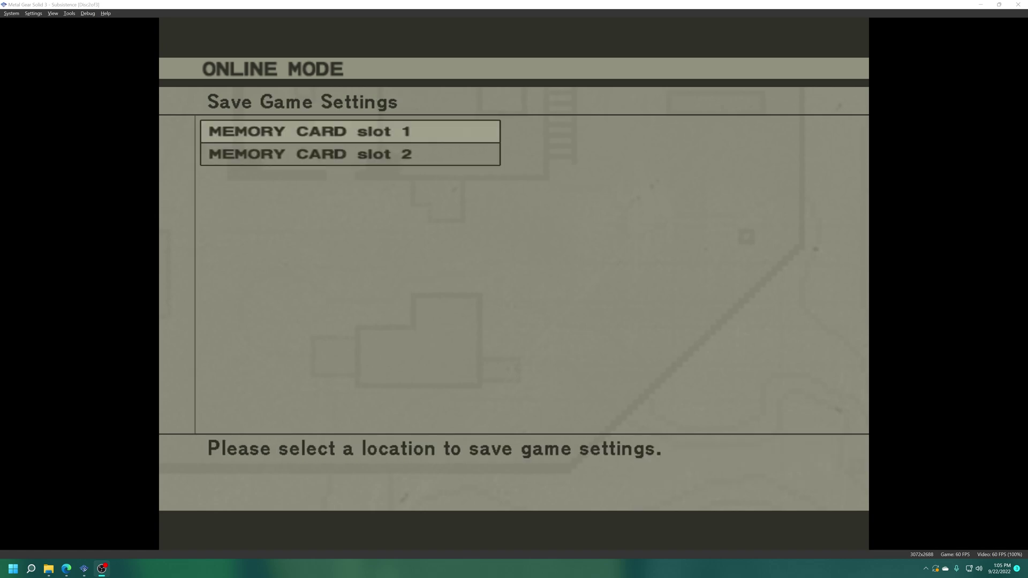
{"action": "key", "text": "Return"}
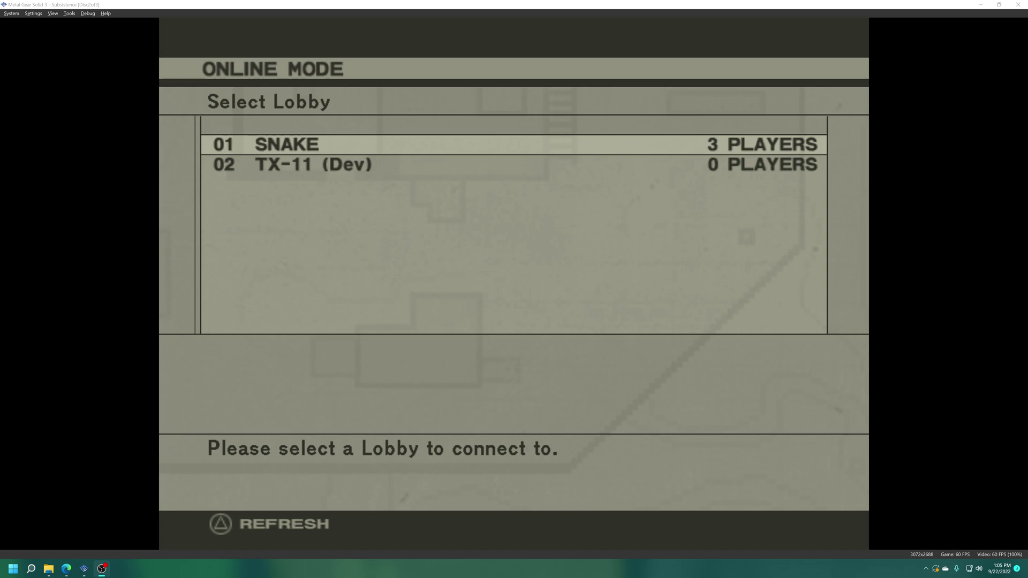
{"action": "key", "text": "Return"}
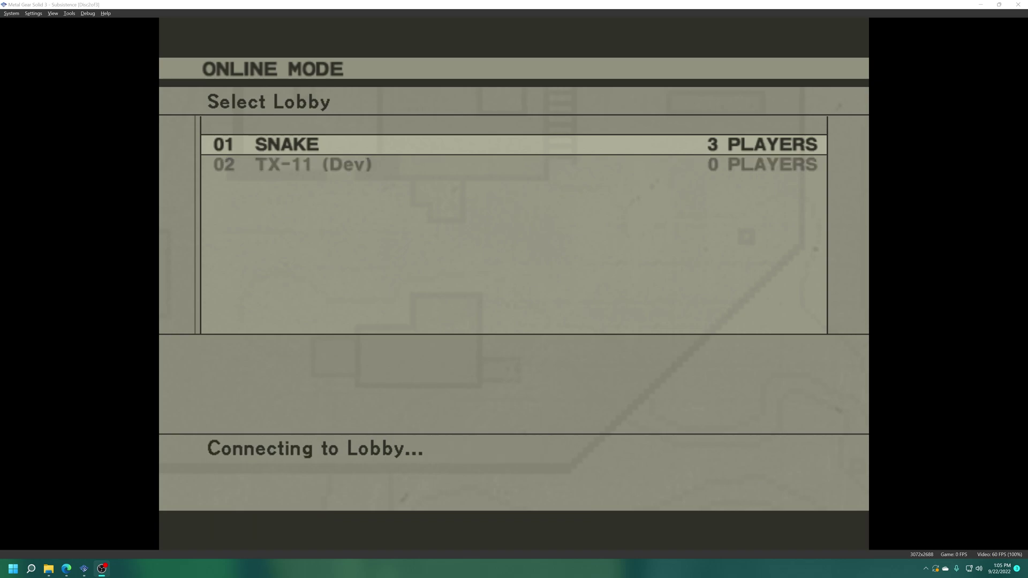
{"action": "key", "text": "Return"}
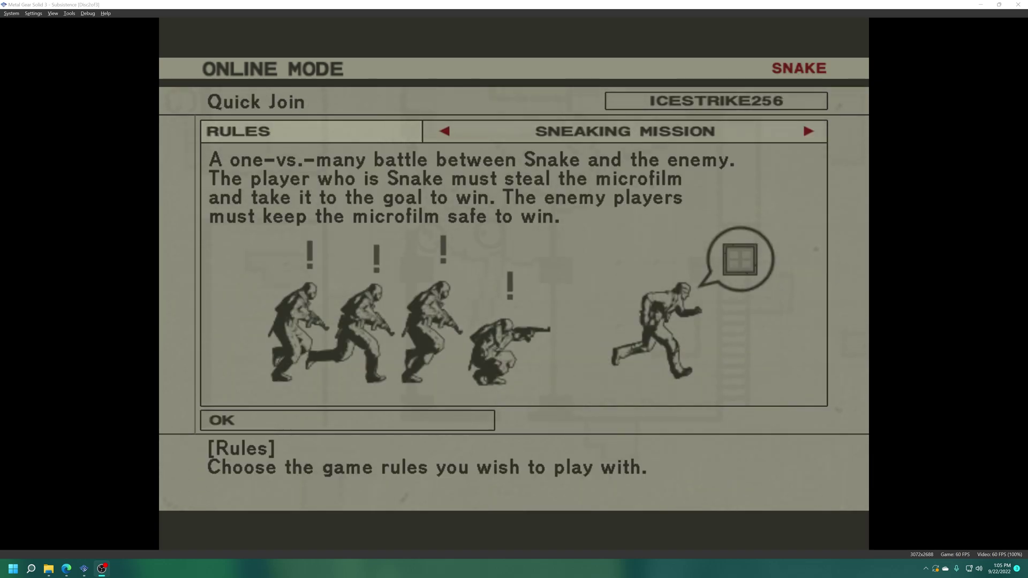
{"action": "key", "text": "Escape"}
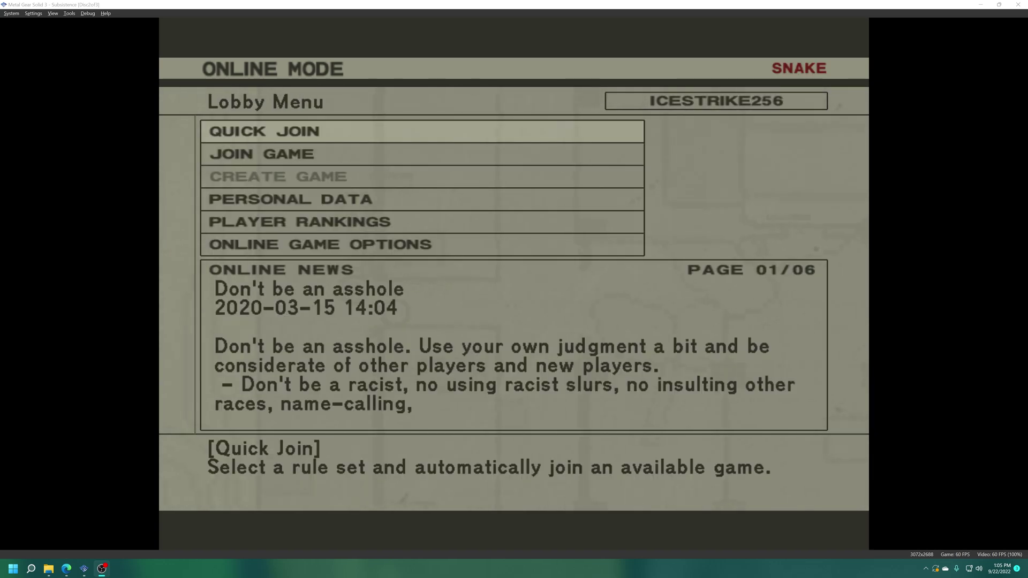
Look through the lobby's host list and join the LATAM game with the RES rule on map K.H-C.
{"action": "key", "text": "Down"}
{"action": "key", "text": "Return"}
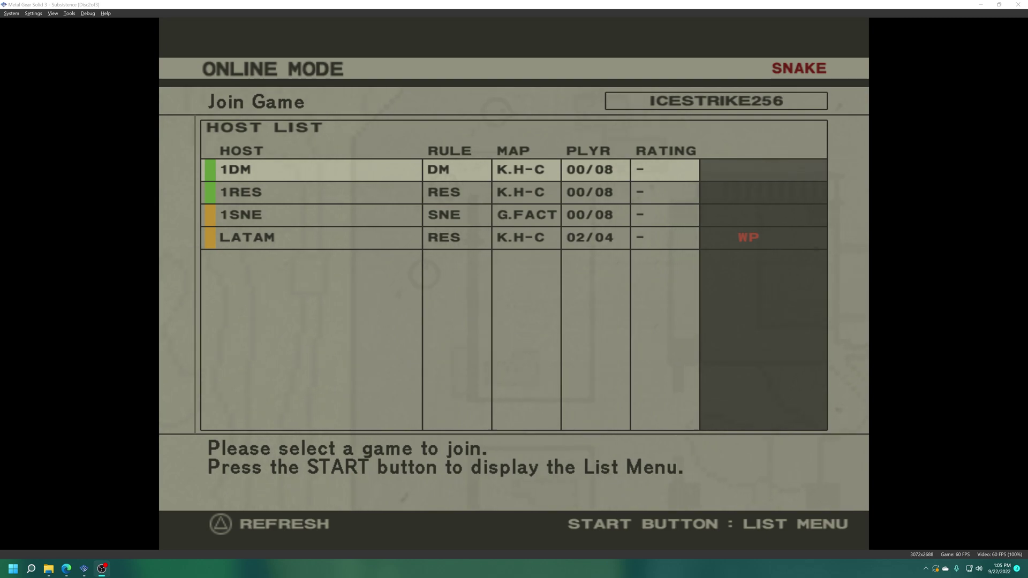
{"action": "key", "text": "Down"}
{"action": "key", "text": "Down"}
{"action": "key", "text": "Up"}
{"action": "key", "text": "Up"}
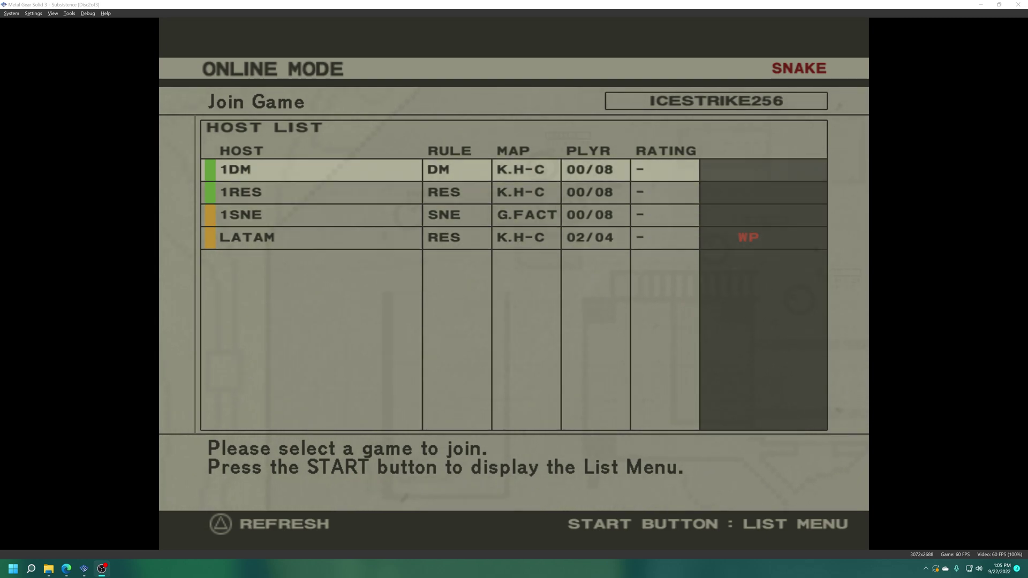
{"action": "key", "text": "Down"}
{"action": "key", "text": "Down"}
{"action": "key", "text": "Down"}
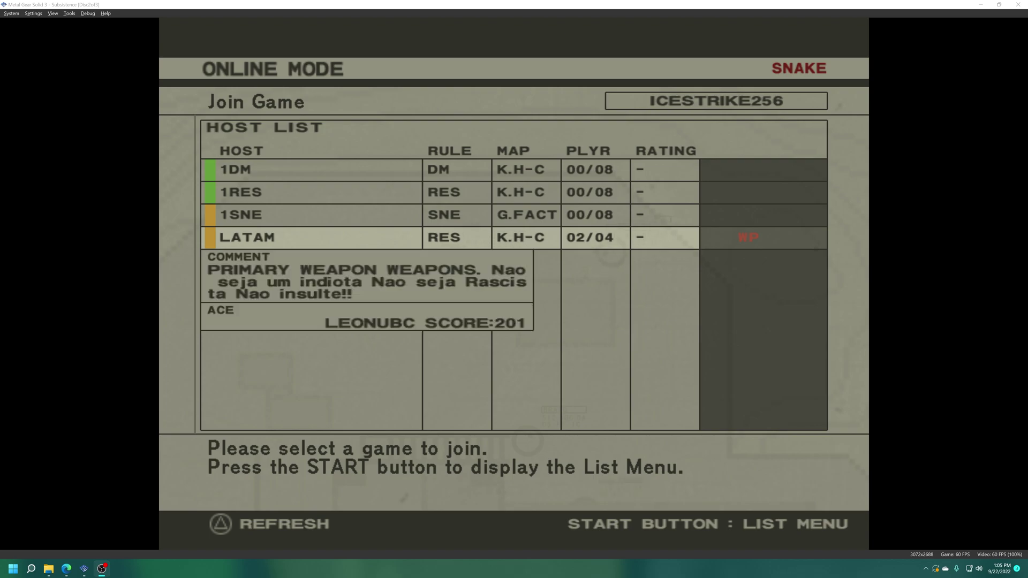
{"action": "key", "text": "Return"}
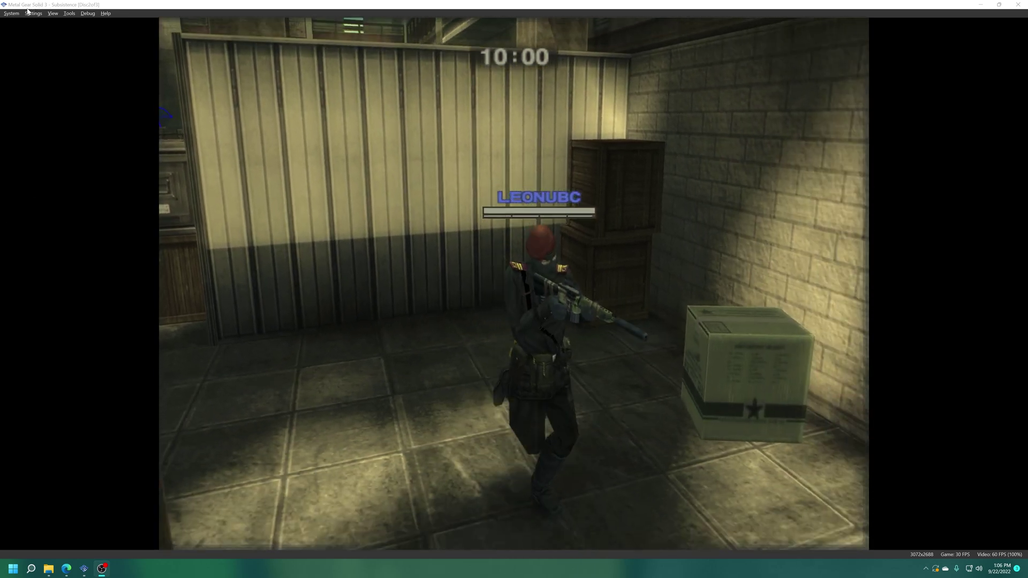
Set the aspect ratio to Widescreen (16:9) in the emulator's graphics settings and close the settings.
{"action": "left_click", "coordinate": [30, 13]}
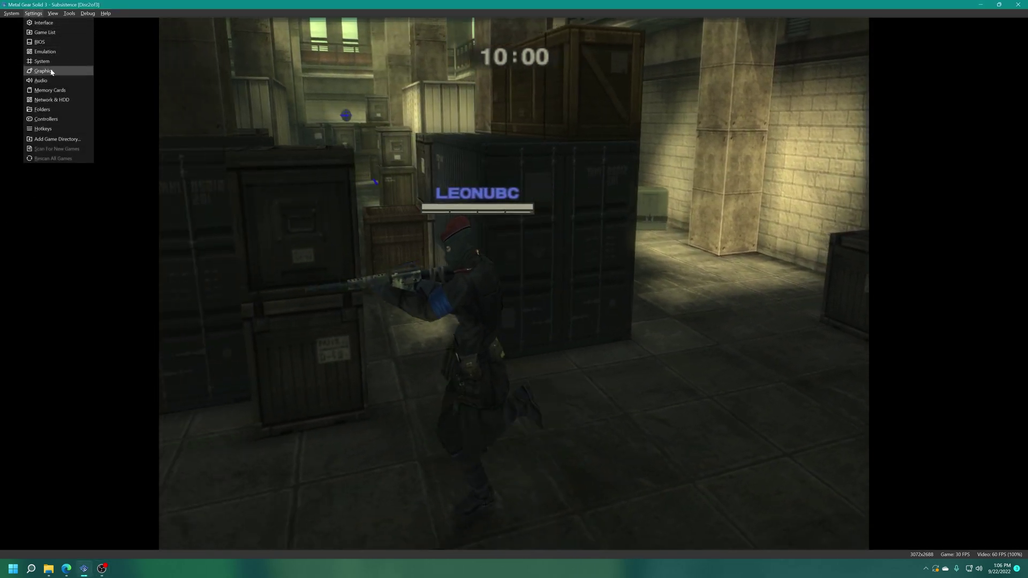
{"action": "left_click", "coordinate": [43, 71]}
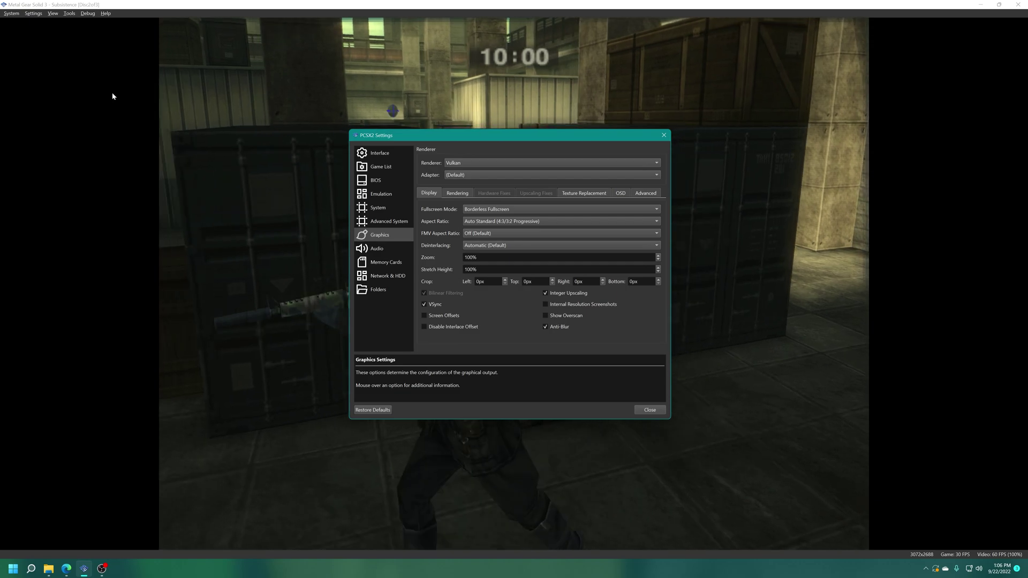
{"action": "left_click", "coordinate": [497, 223]}
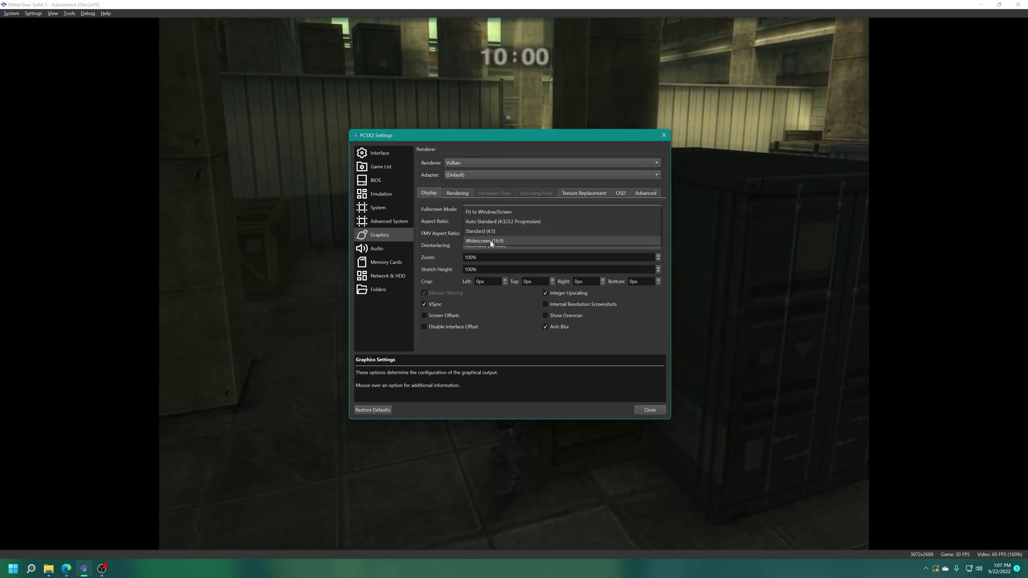
{"action": "left_click", "coordinate": [498, 246]}
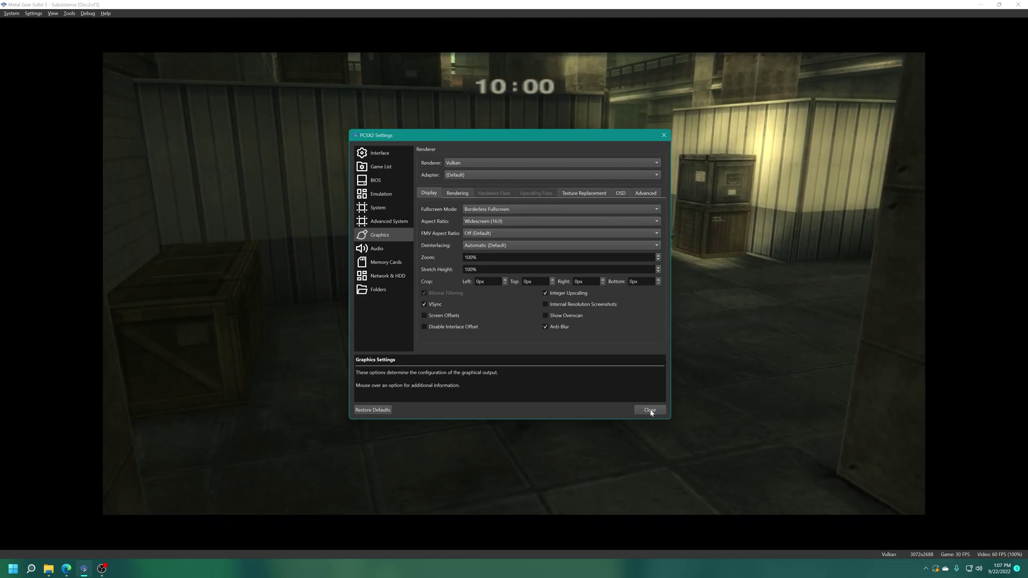
{"action": "left_click", "coordinate": [650, 410]}
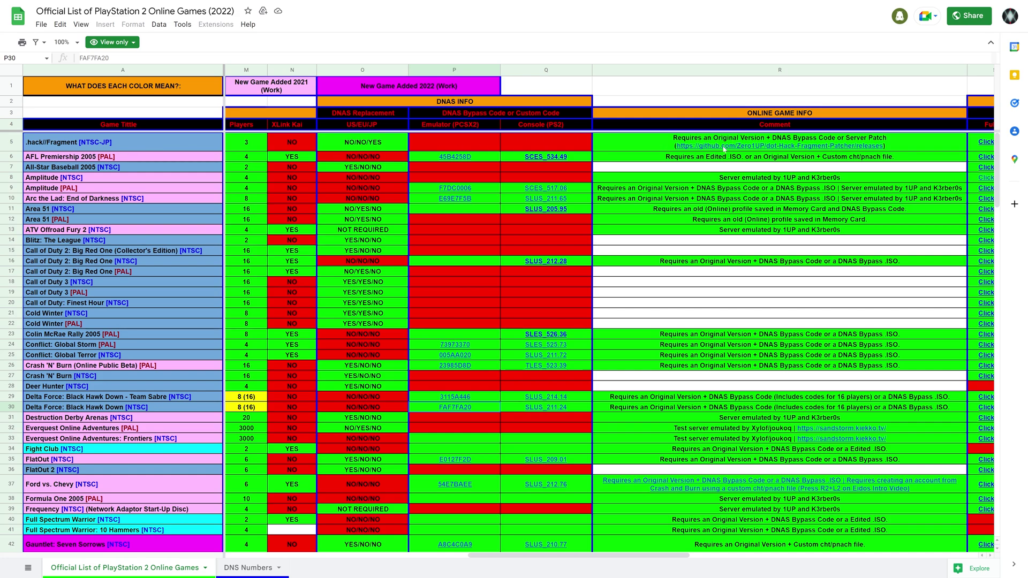
Switch to the Official List of PlayStation 2 Online Games spreadsheet and examine its DNAS bypass codes and game comments.
{"action": "mouse_move", "coordinate": [740, 147]}
{"action": "scroll", "coordinate": [697, 347], "scroll_direction": "down", "scroll_amount": 3}
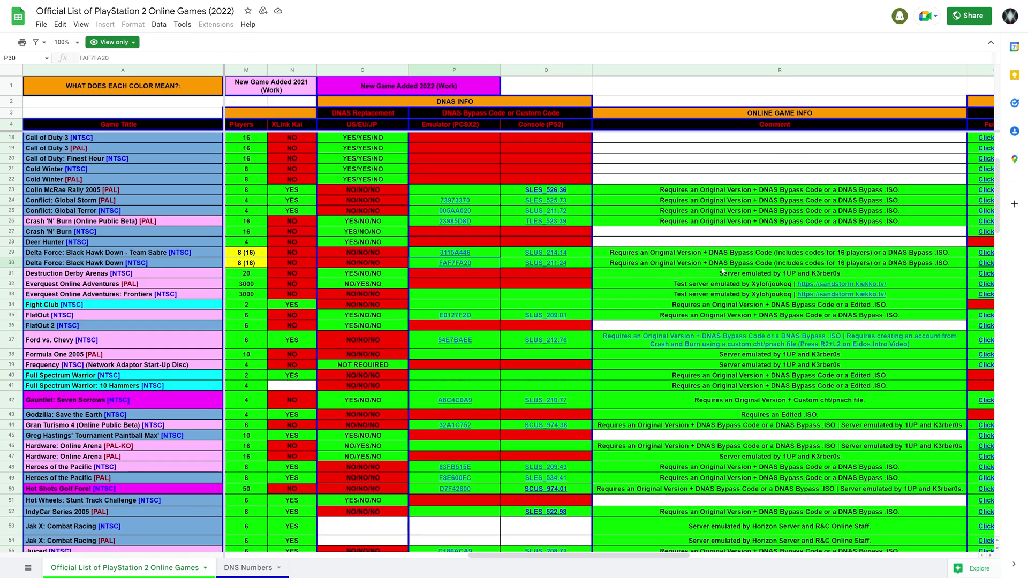
{"action": "scroll", "coordinate": [723, 271], "scroll_direction": "down", "scroll_amount": 13}
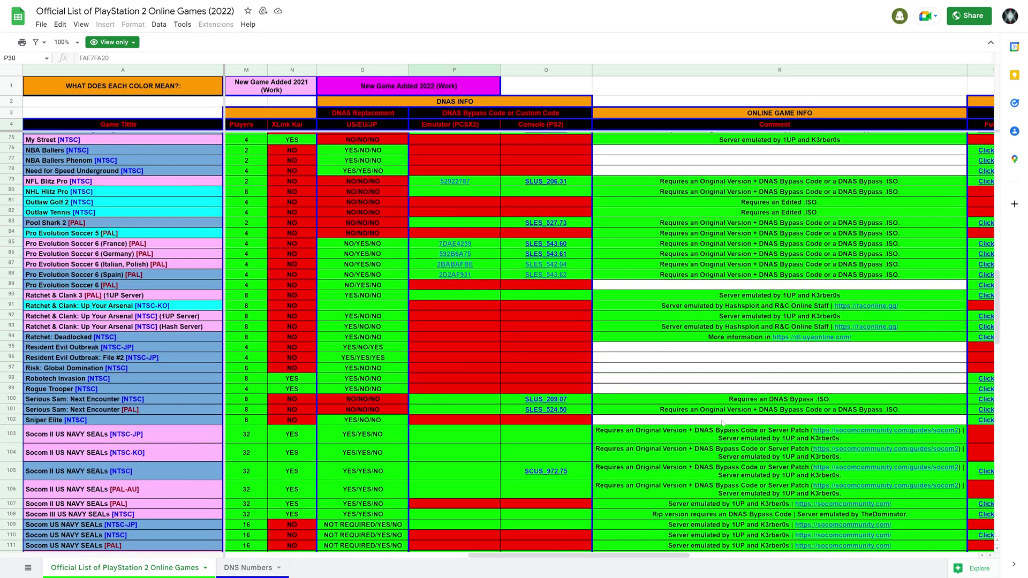
{"action": "scroll", "coordinate": [722, 423], "scroll_direction": "down", "scroll_amount": 3}
{"action": "scroll", "coordinate": [718, 445], "scroll_direction": "up", "scroll_amount": 6}
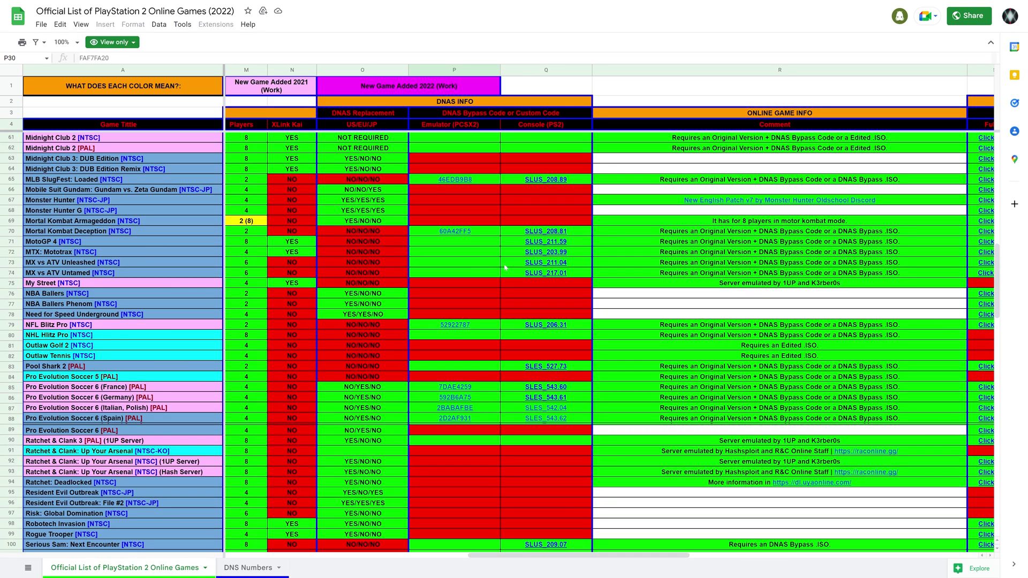
{"action": "scroll", "coordinate": [312, 454], "scroll_direction": "left", "scroll_amount": 10}
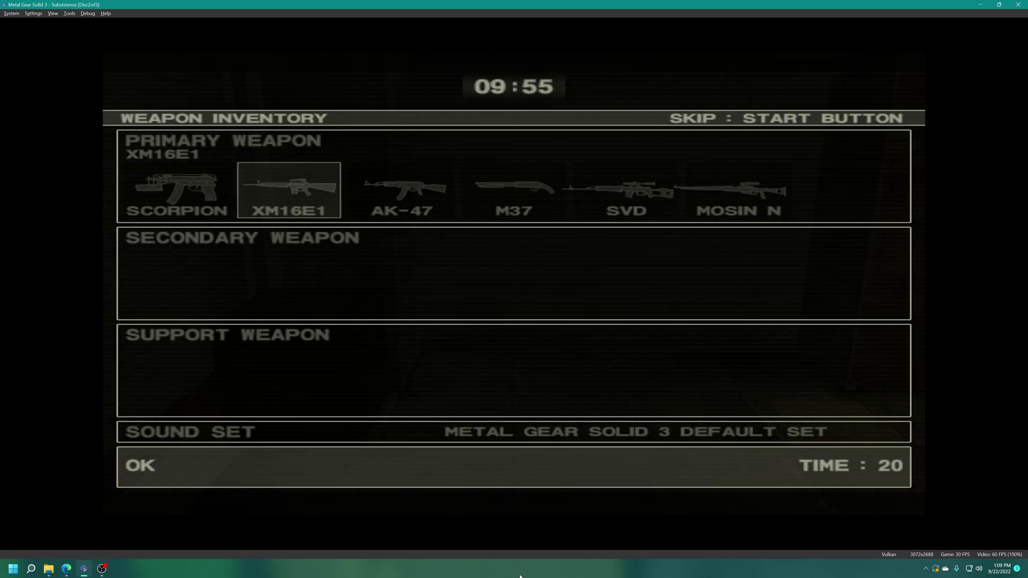
Return to the game and confirm the weapon inventory with the XM16E1 as primary weapon.
{"action": "key", "text": "Up"}
{"action": "key", "text": "Down"}
{"action": "key", "text": "Return"}
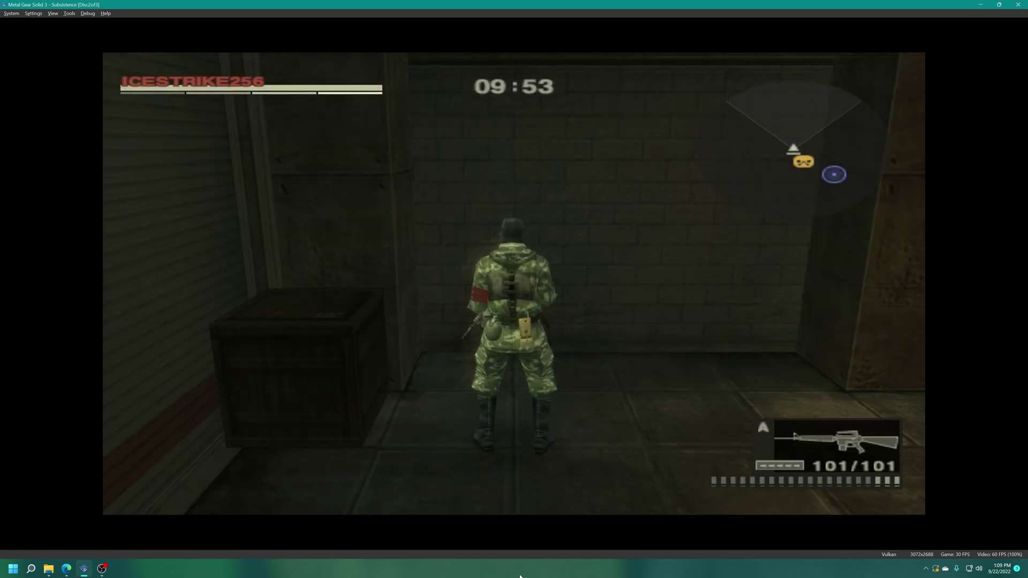
Run the soldier through the warehouse between the stacked crates in the online match.
{"action": "key", "text": "Up"}
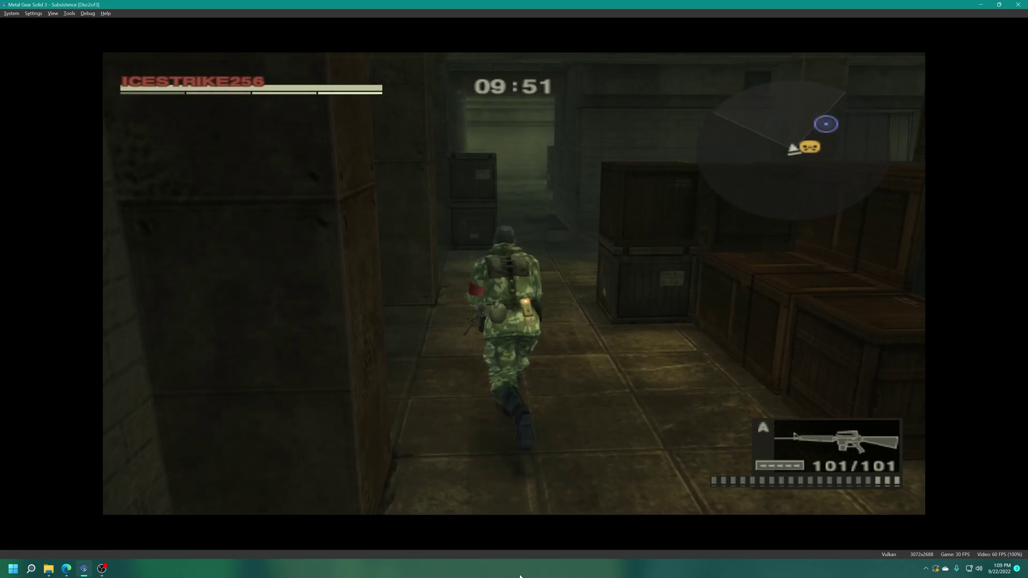
{"action": "key", "text": "Left"}
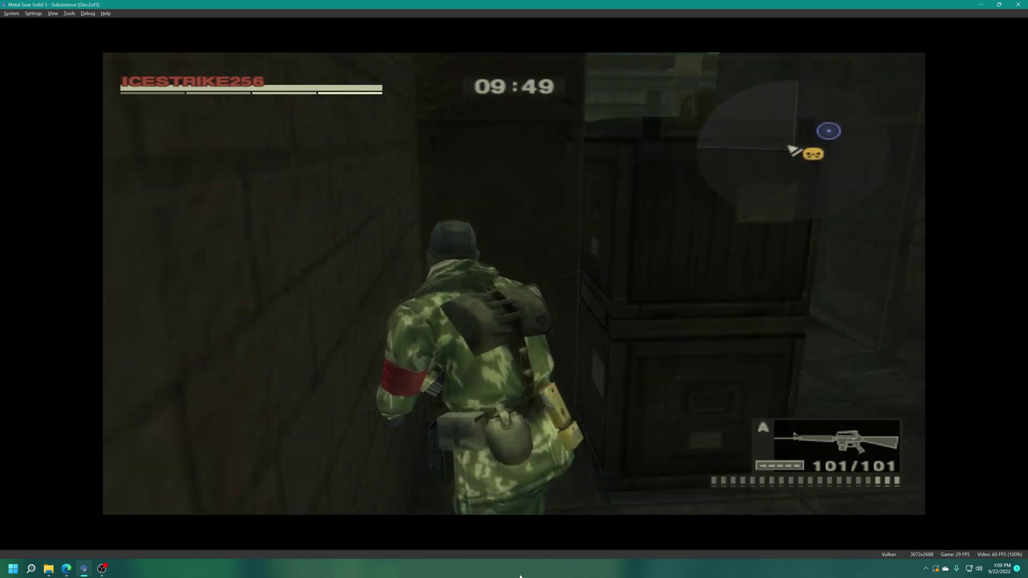
{"action": "key", "text": "Left"}
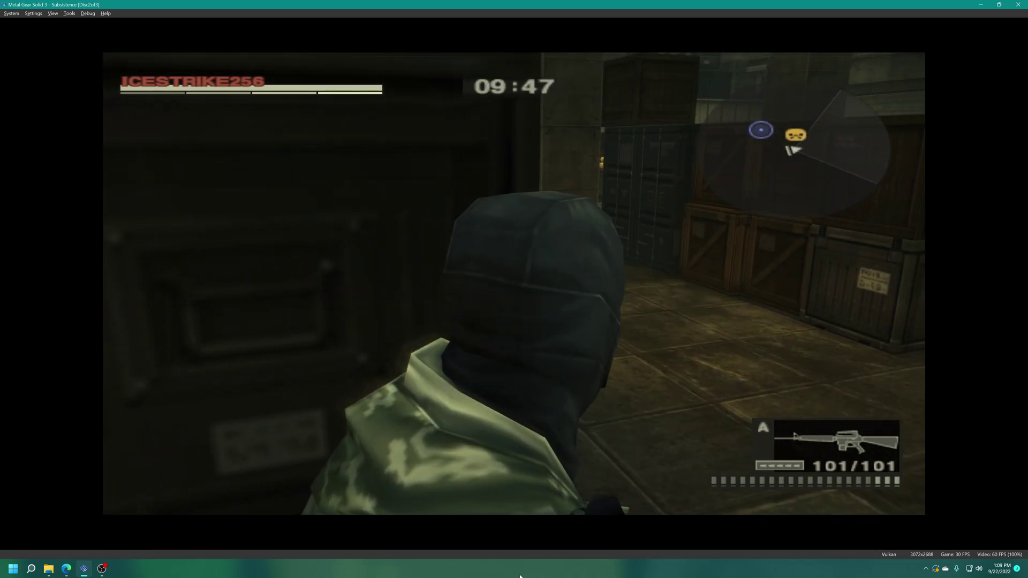
{"action": "key", "text": "Up"}
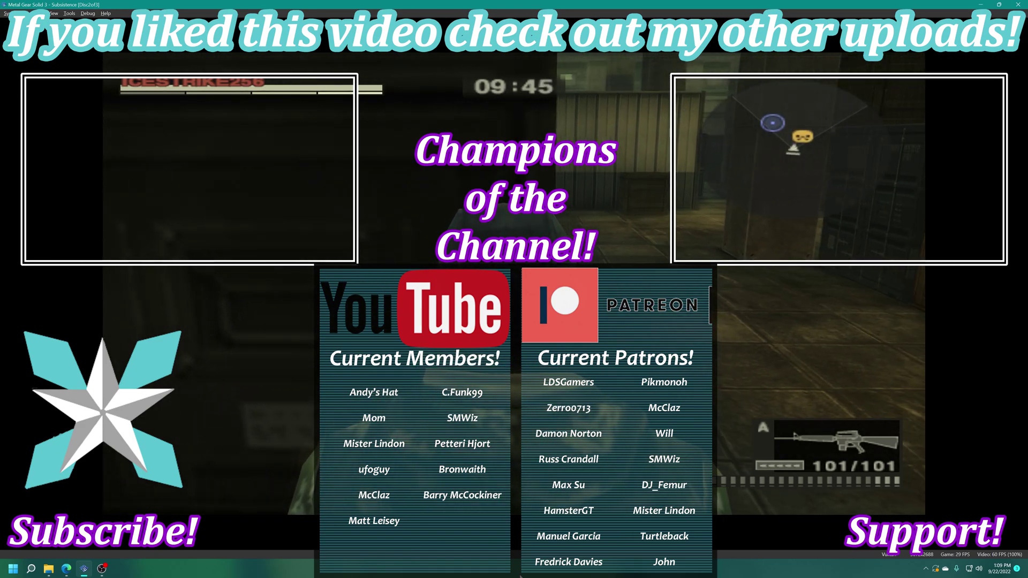
{"action": "key", "text": "Left"}
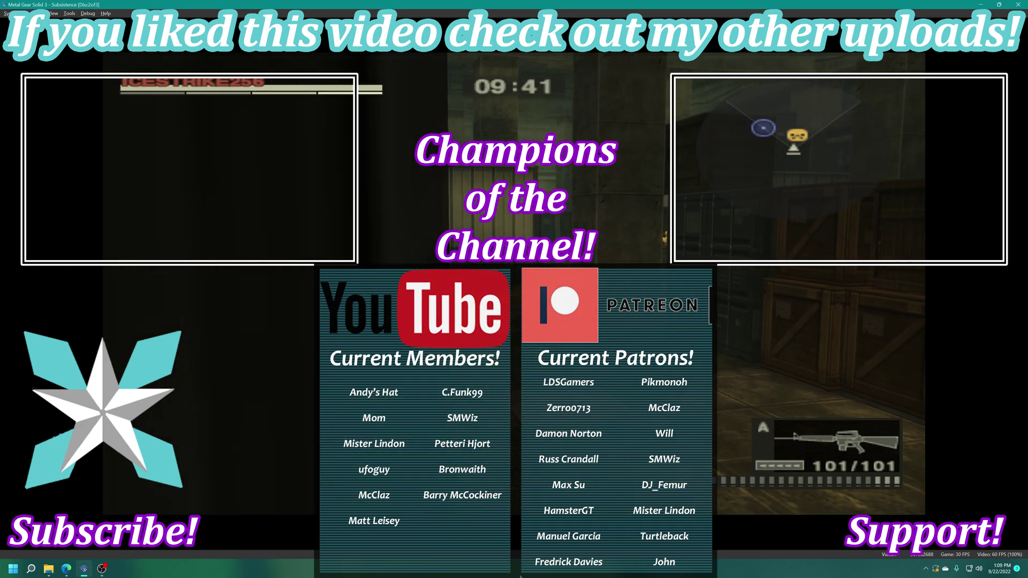
{"action": "key", "text": "Left"}
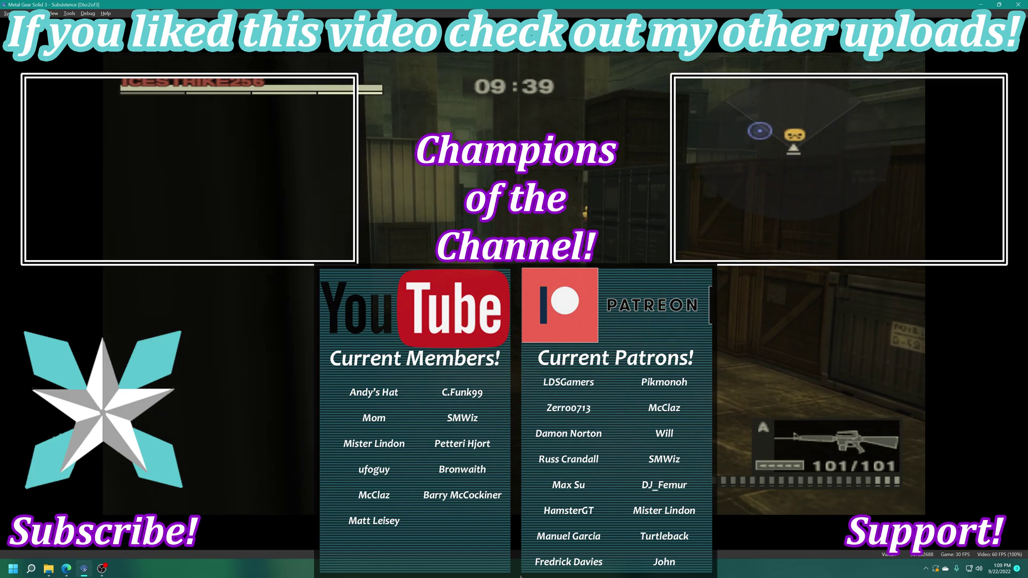